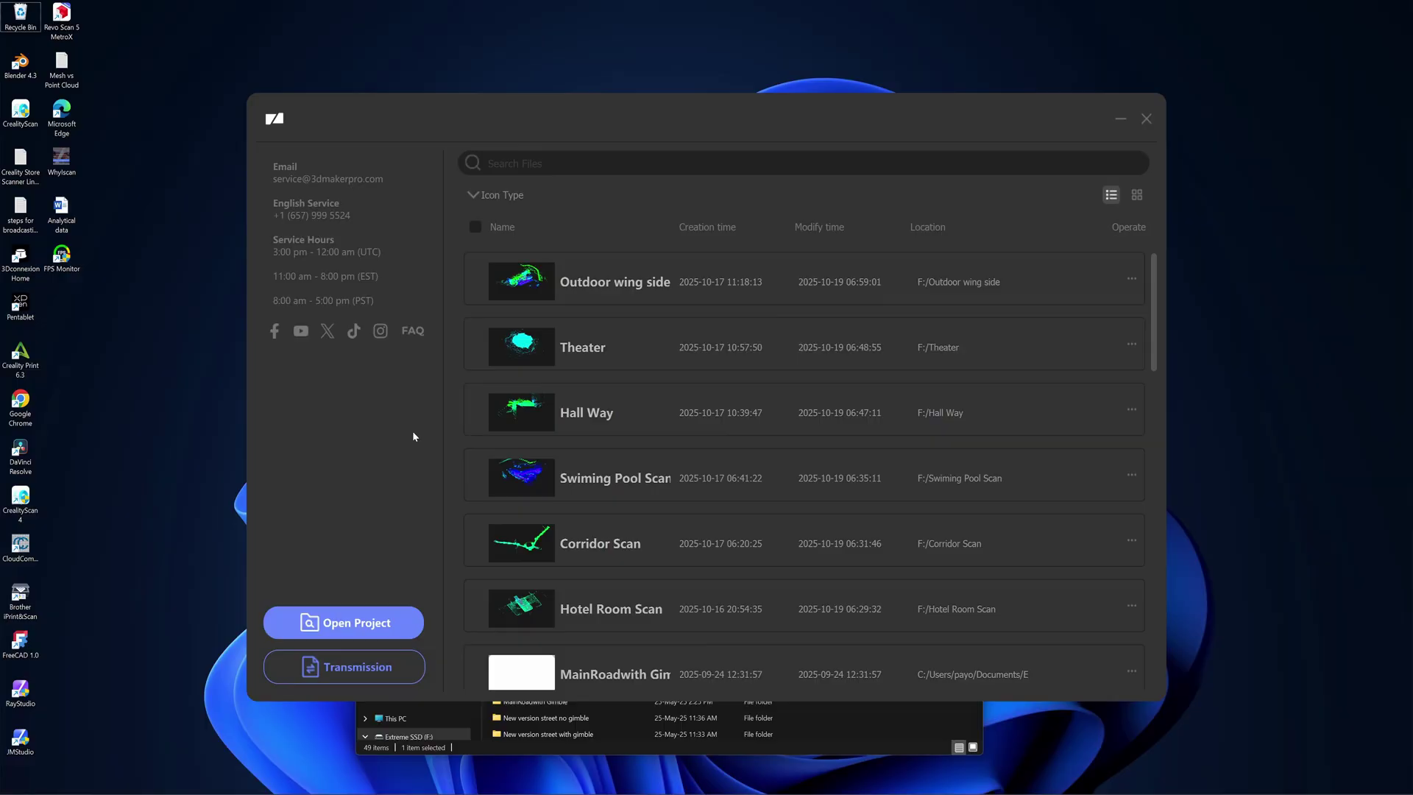
# - Open the MarineDept project folder from the Extreme SSD (F:) drive
pyautogui.click(371, 624)
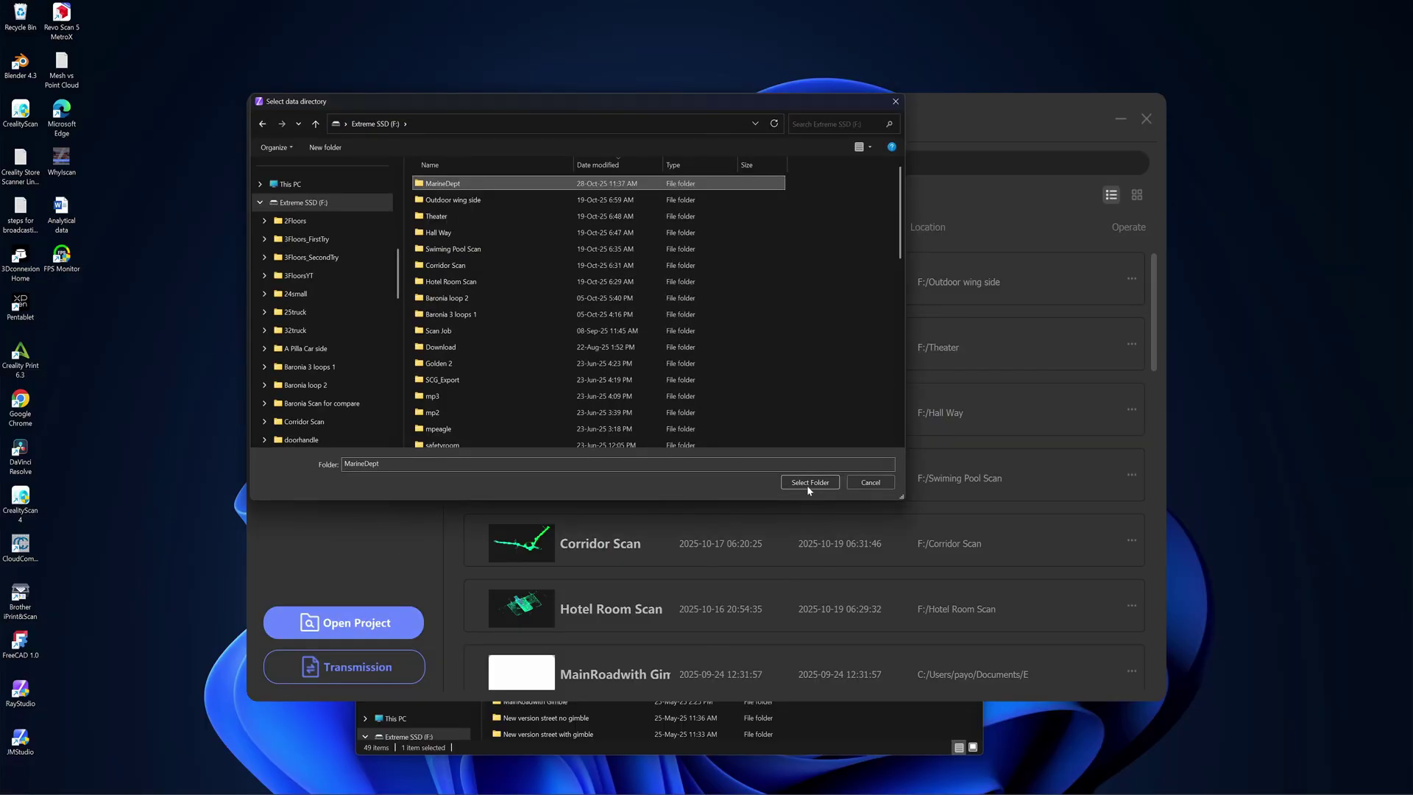
pyautogui.click(807, 485)
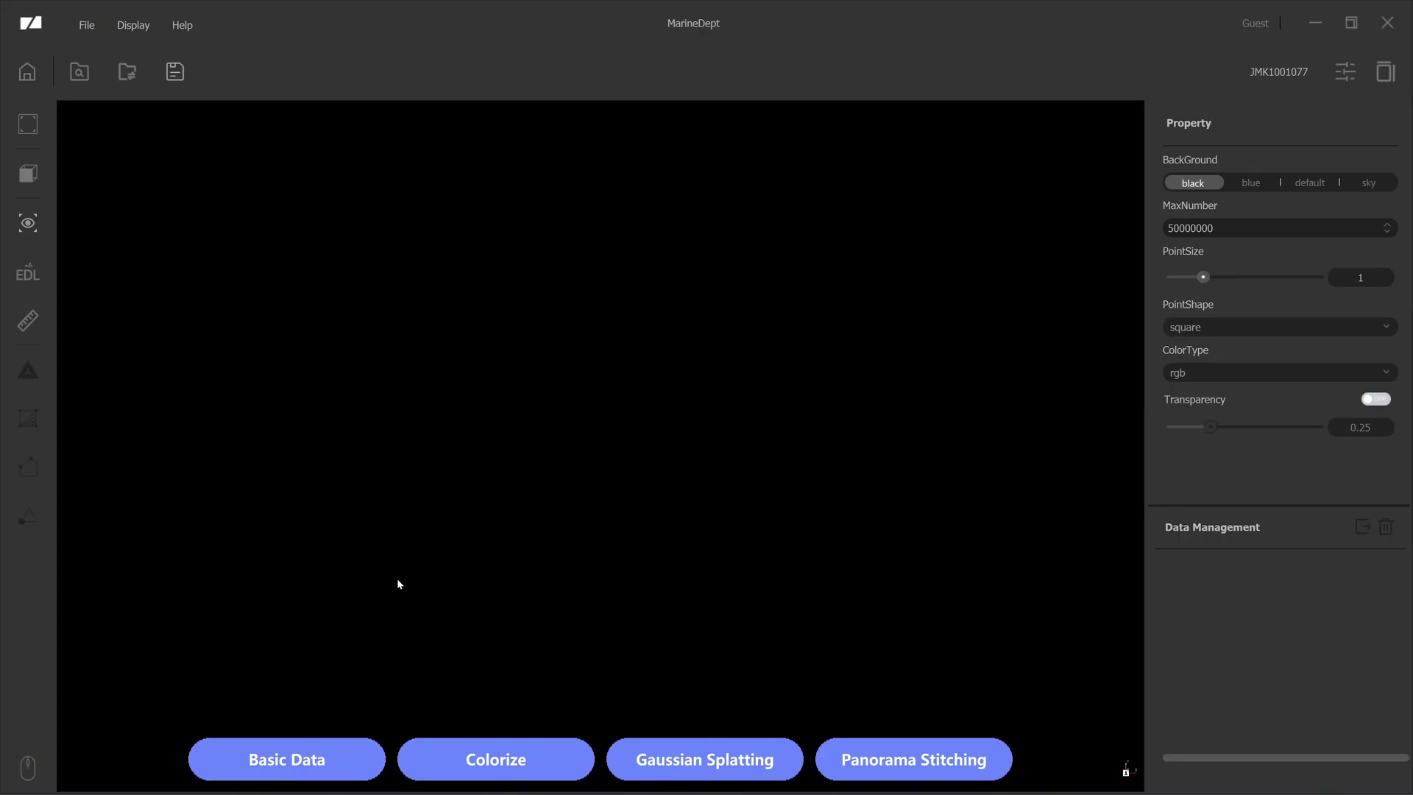
# - Process the project's basic data with Point Cloud Filtering and Point Cloud Thinning enabled alongside Point Cloud Solving
pyautogui.click(318, 761)
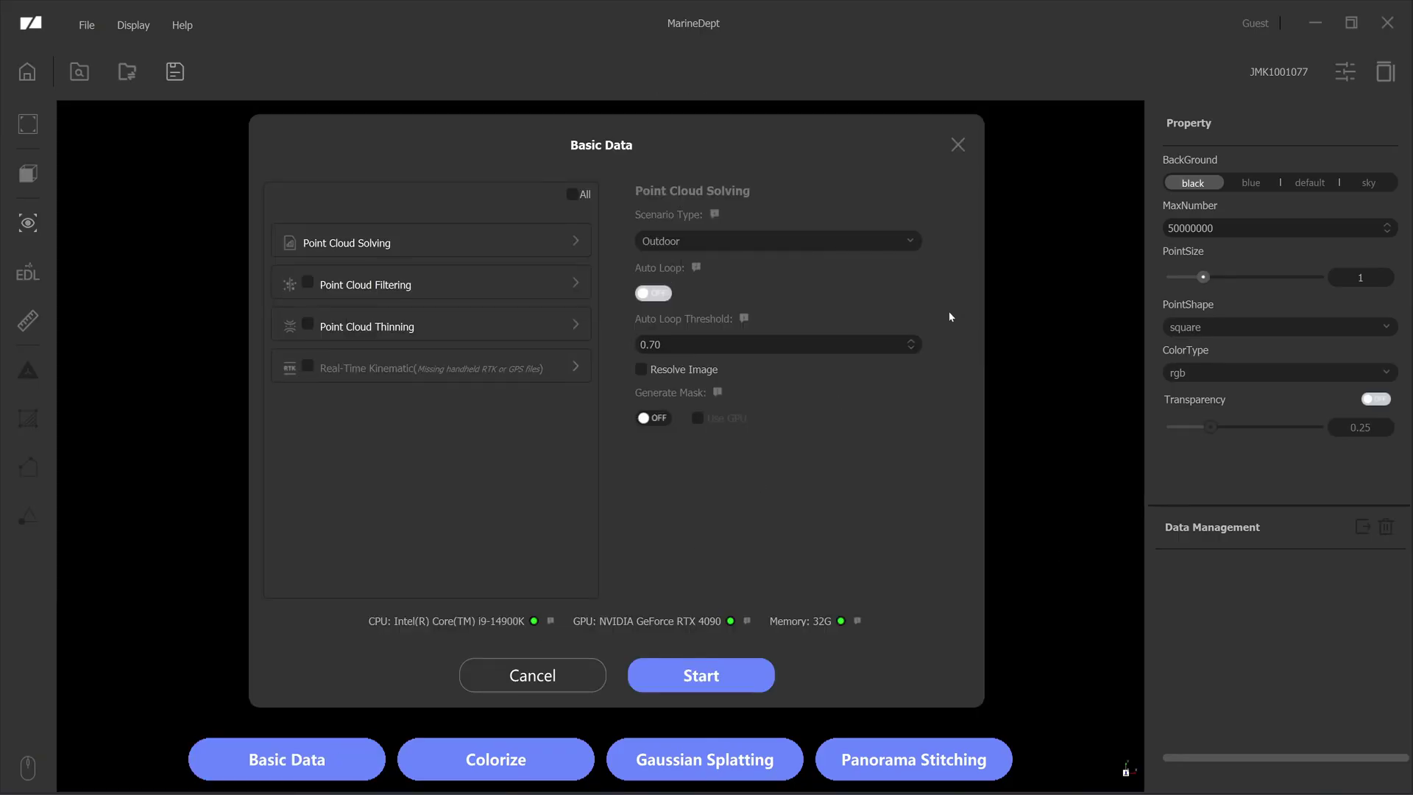
pyautogui.scroll(1, 899, 246)
pyautogui.click(343, 289)
pyautogui.click(309, 326)
pyautogui.click(692, 676)
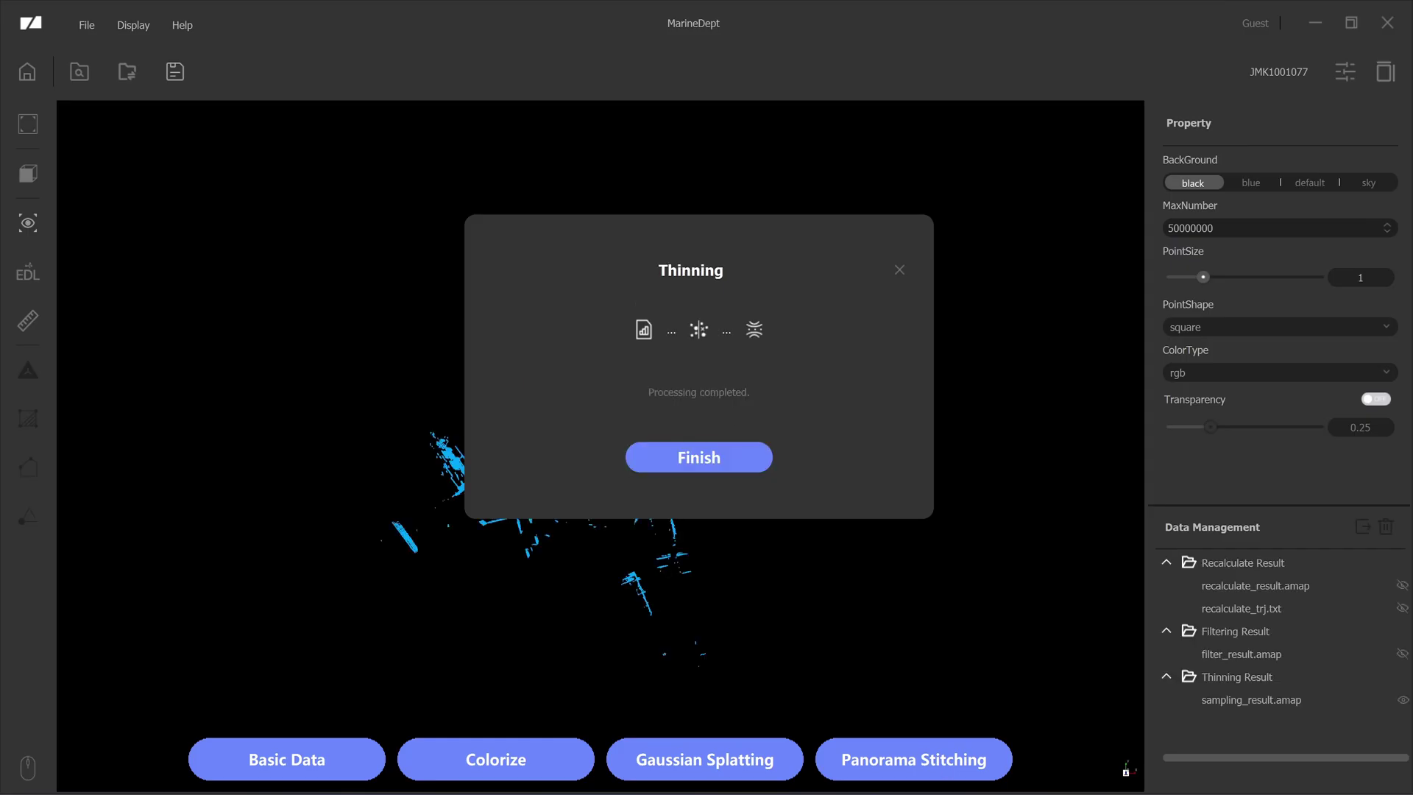
pyautogui.click(713, 458)
# - Turn on transparency for the thinned point cloud and inspect the building and courtyard structure
pyautogui.scroll(6, 682, 462)
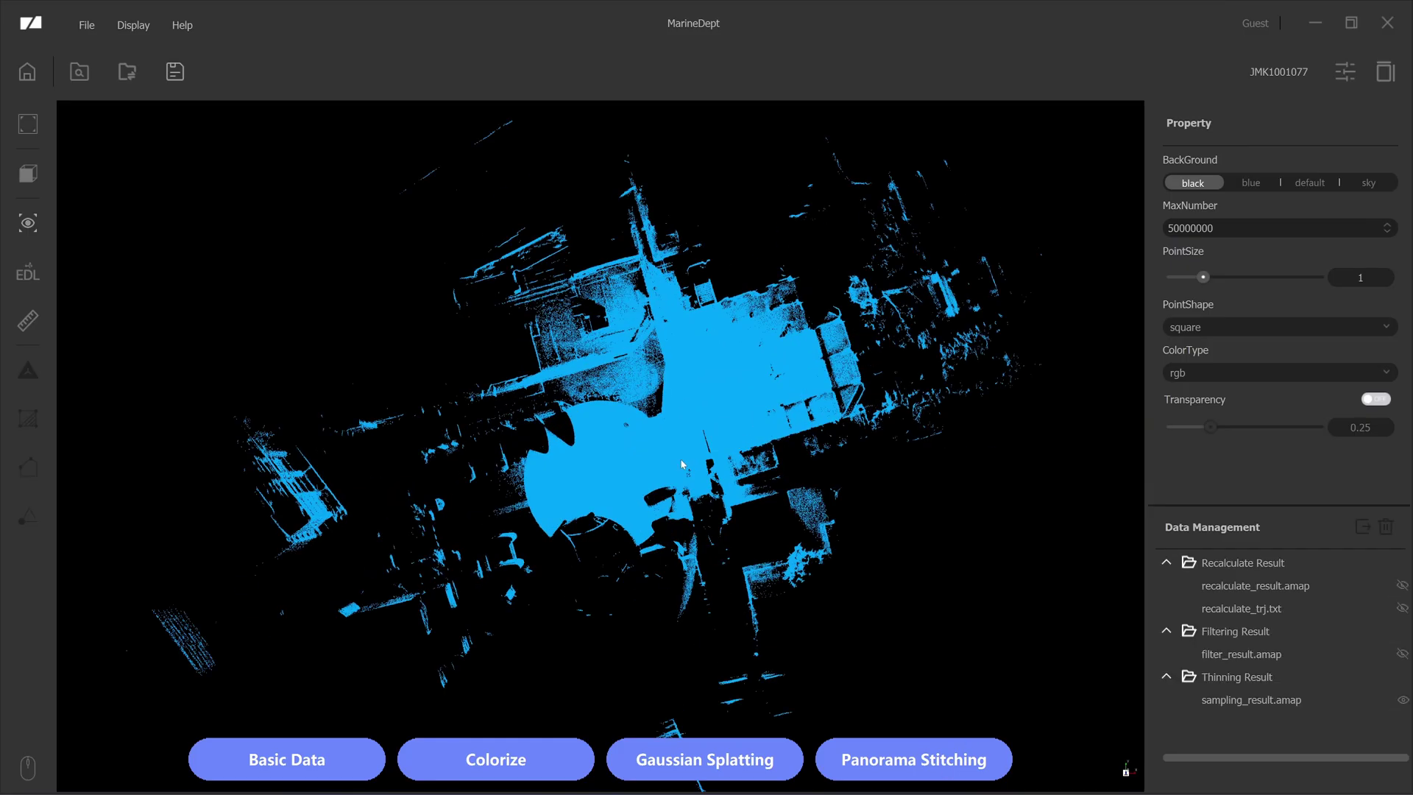
pyautogui.click(1376, 399)
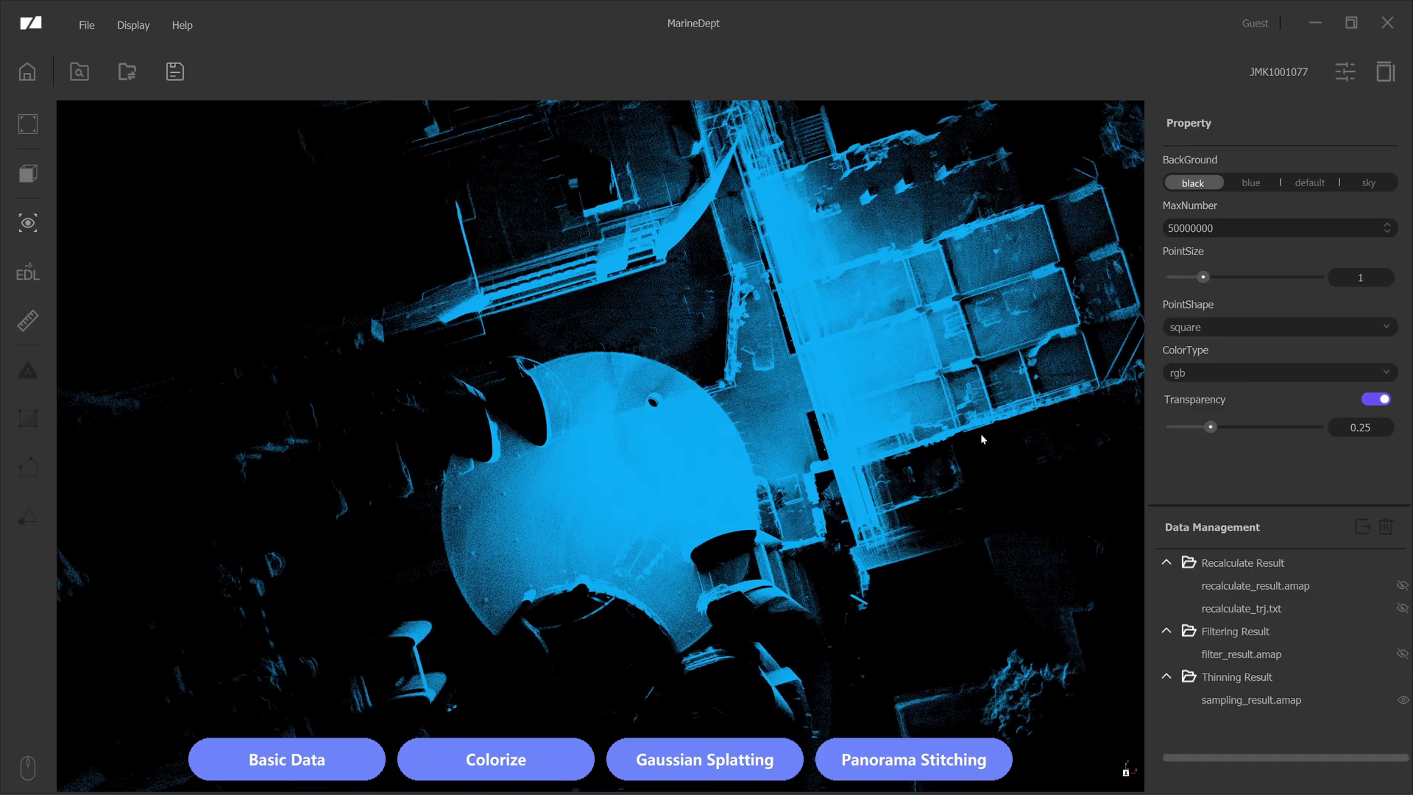
pyautogui.moveTo(978, 471); pyautogui.dragTo(802, 538)
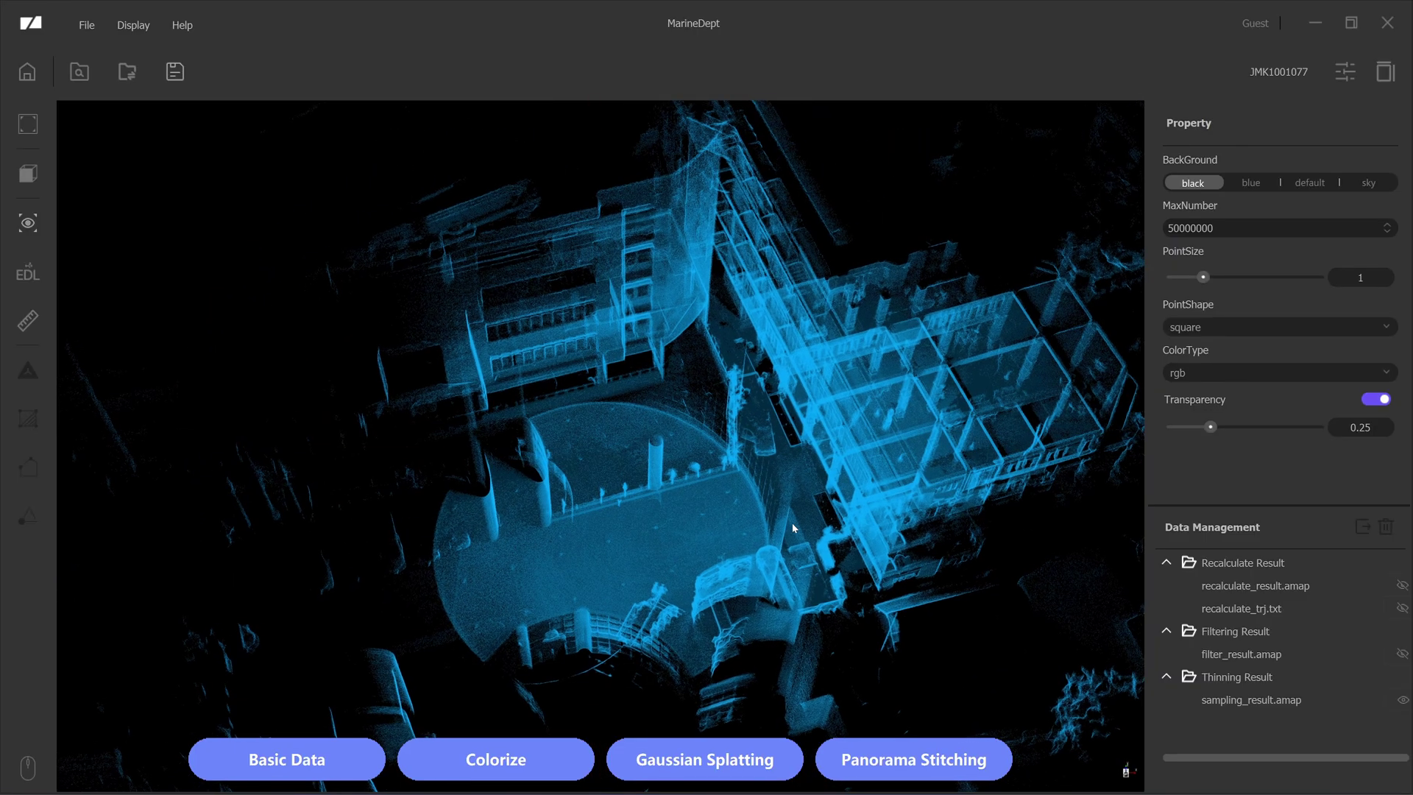
pyautogui.scroll(4, 792, 522)
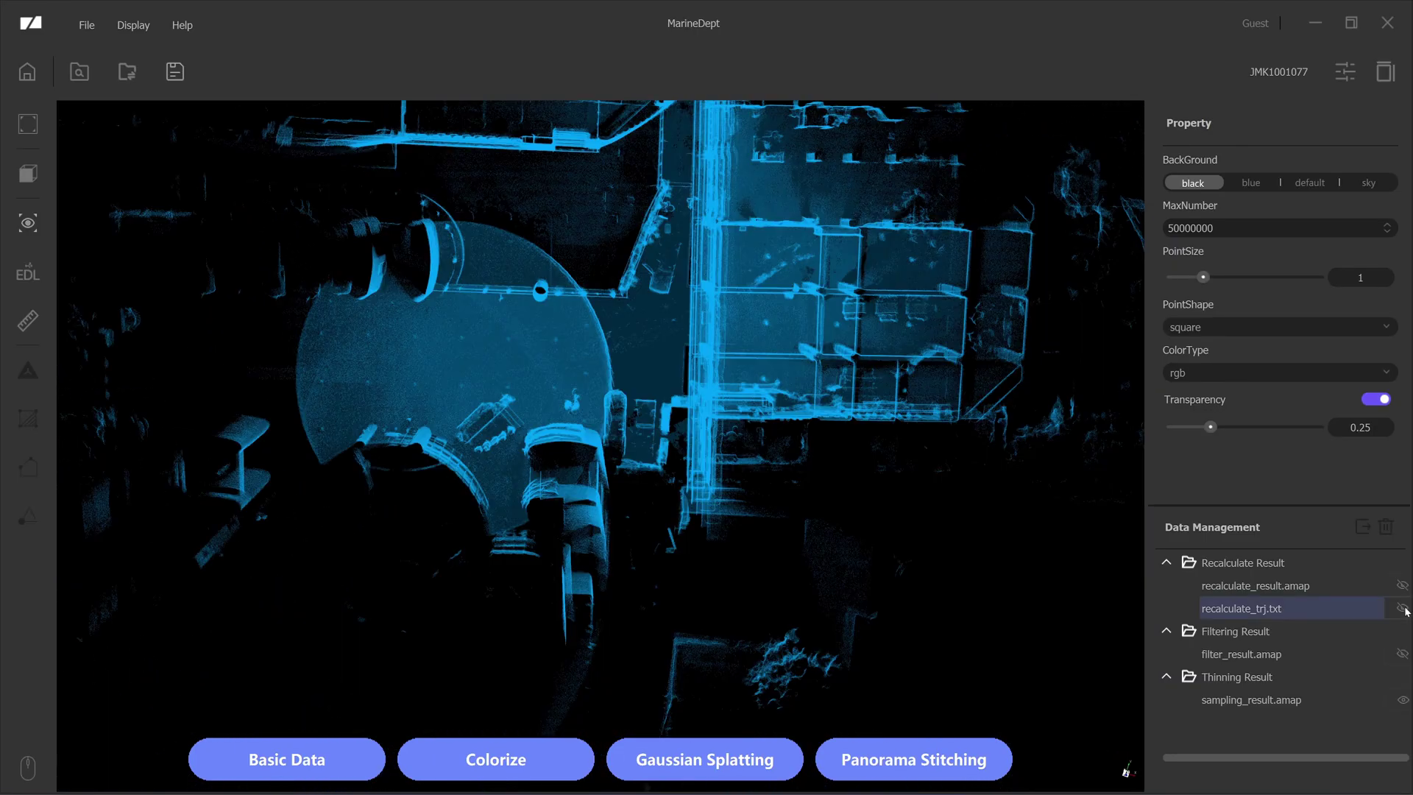
# - Display only recalculate_trj.txt without sampling_result.amap, turn transparency off, and examine the scan path
pyautogui.click(1403, 609)
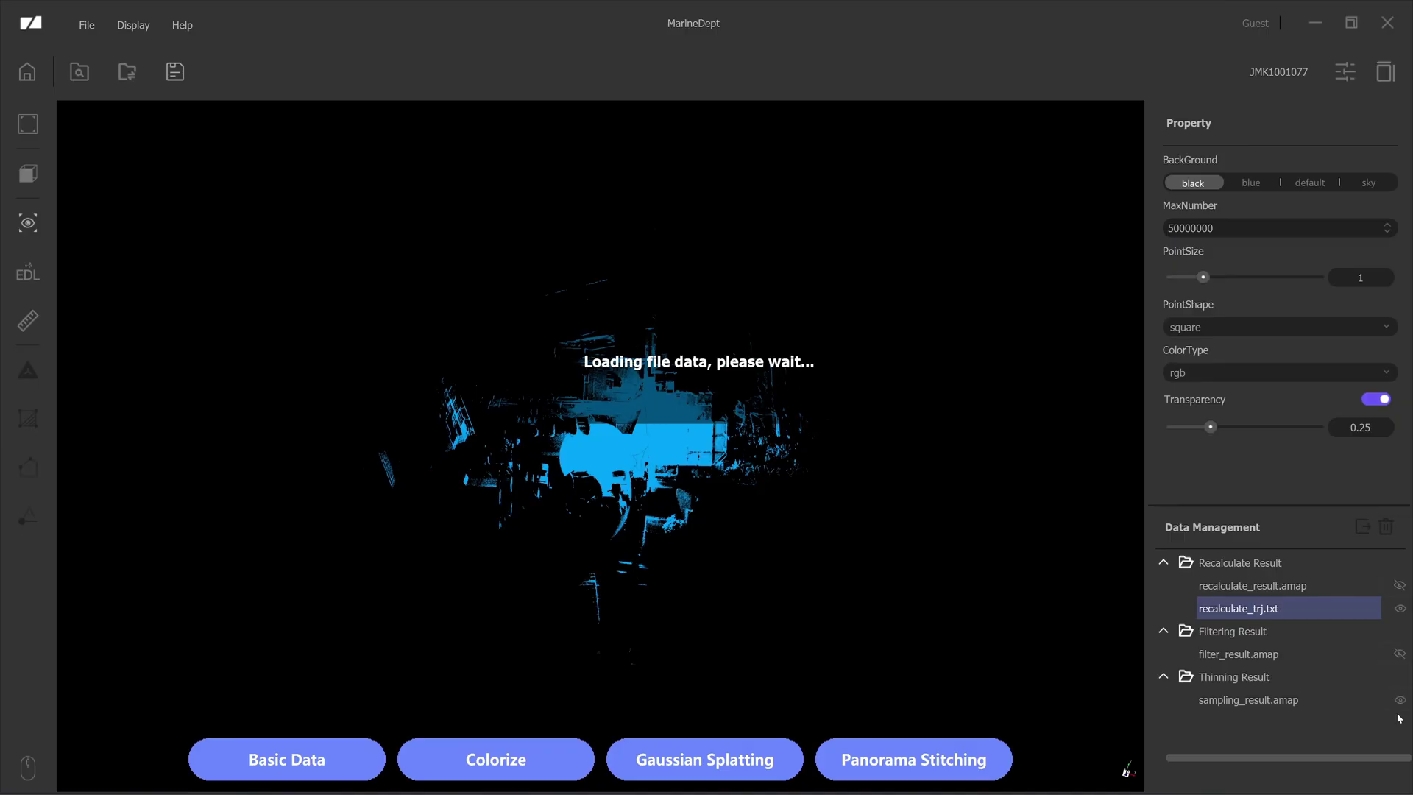
pyautogui.click(1403, 700)
pyautogui.click(1376, 399)
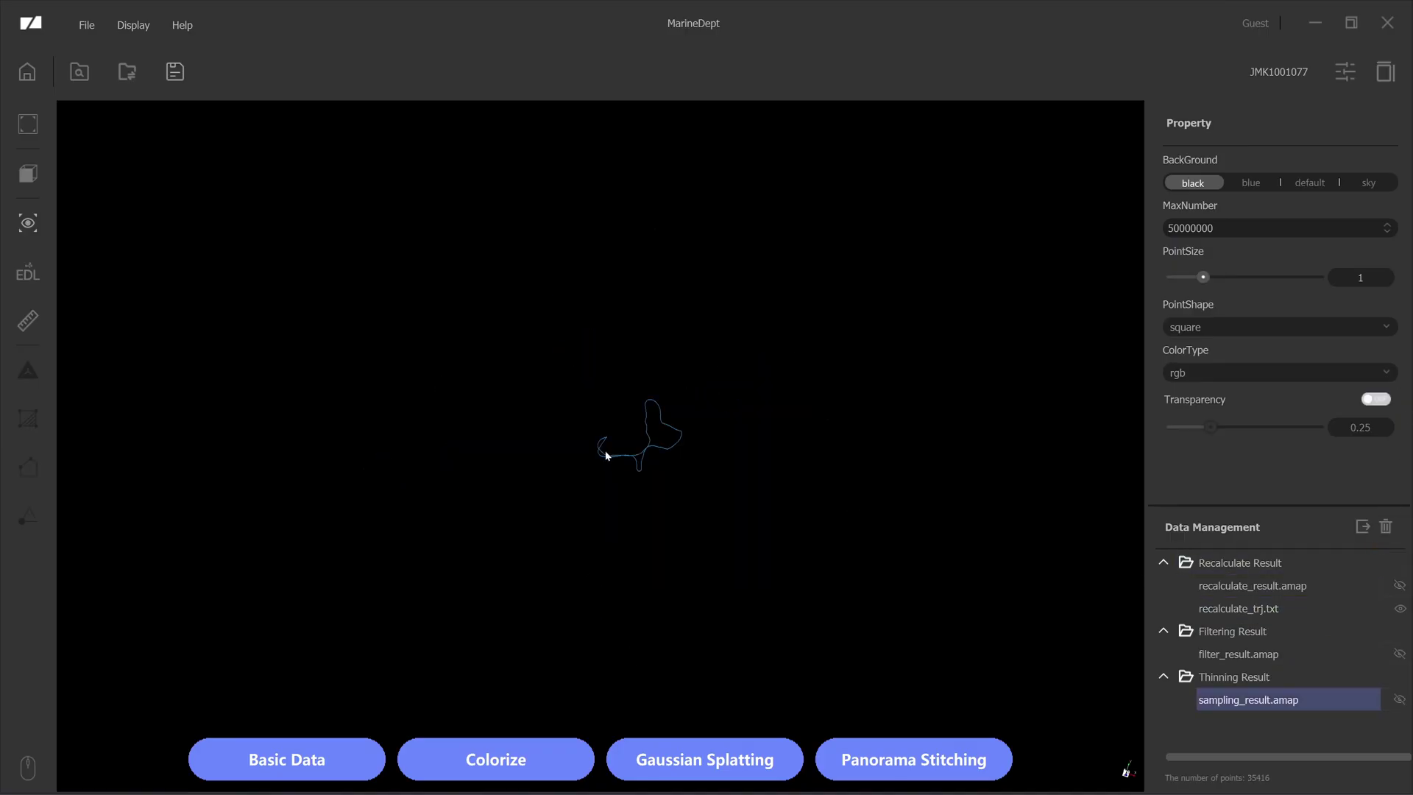
pyautogui.moveTo(602, 444); pyautogui.dragTo(595, 187, button='right')
pyautogui.scroll(5, 647, 400)
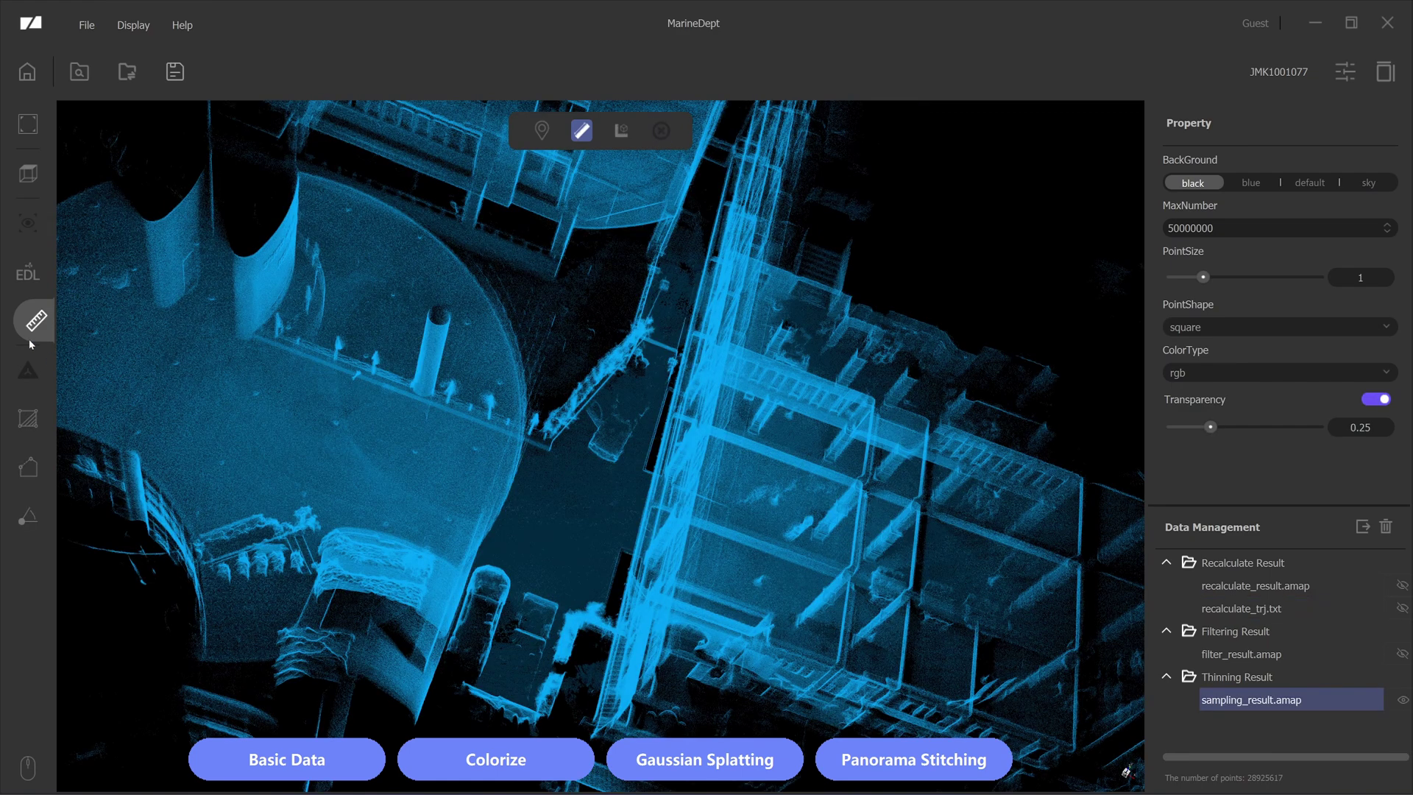
# - Leave the measurement tool and run Colorize on the point cloud, closing the finished process
pyautogui.press('Escape')
pyautogui.scroll(5, 547, 459)
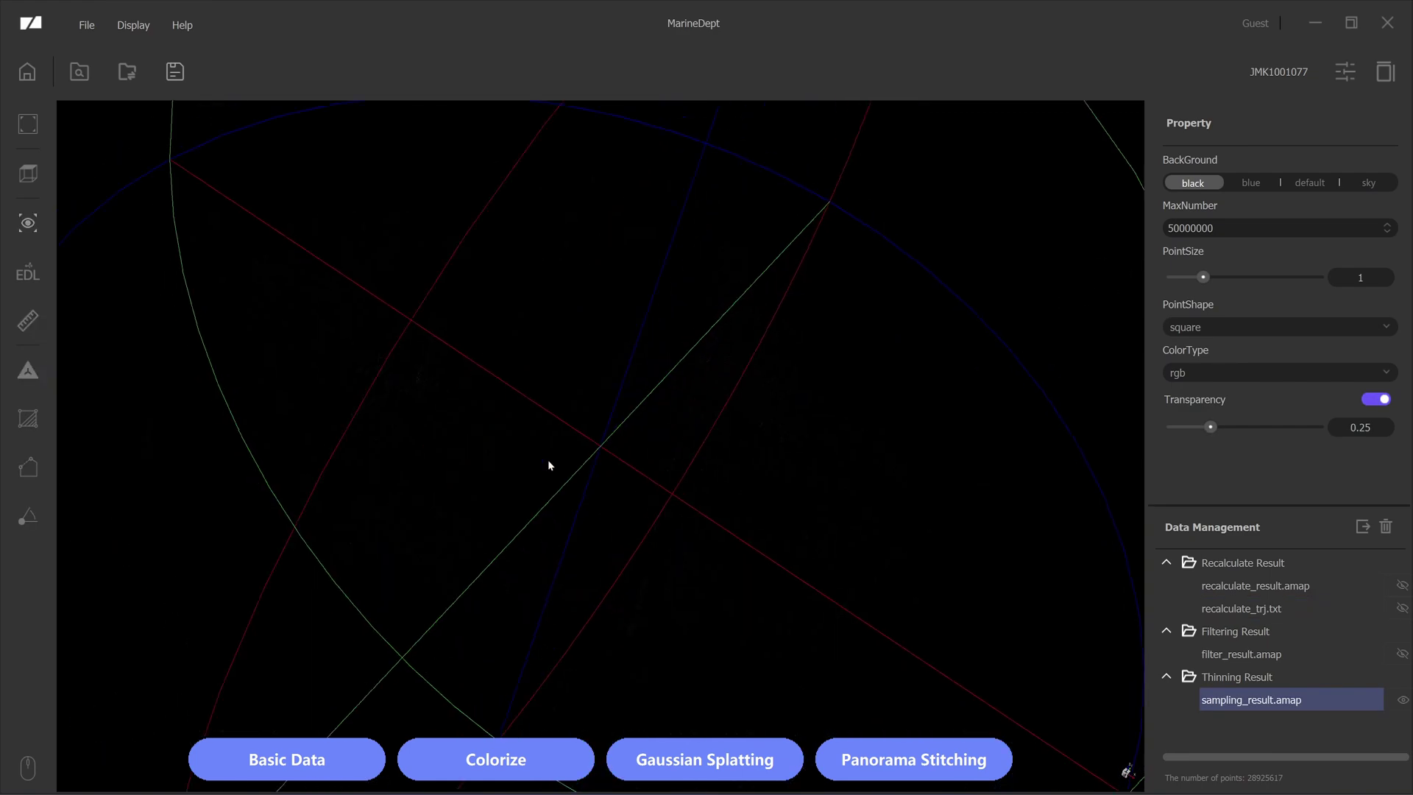
pyautogui.moveTo(549, 462); pyautogui.dragTo(690, 518)
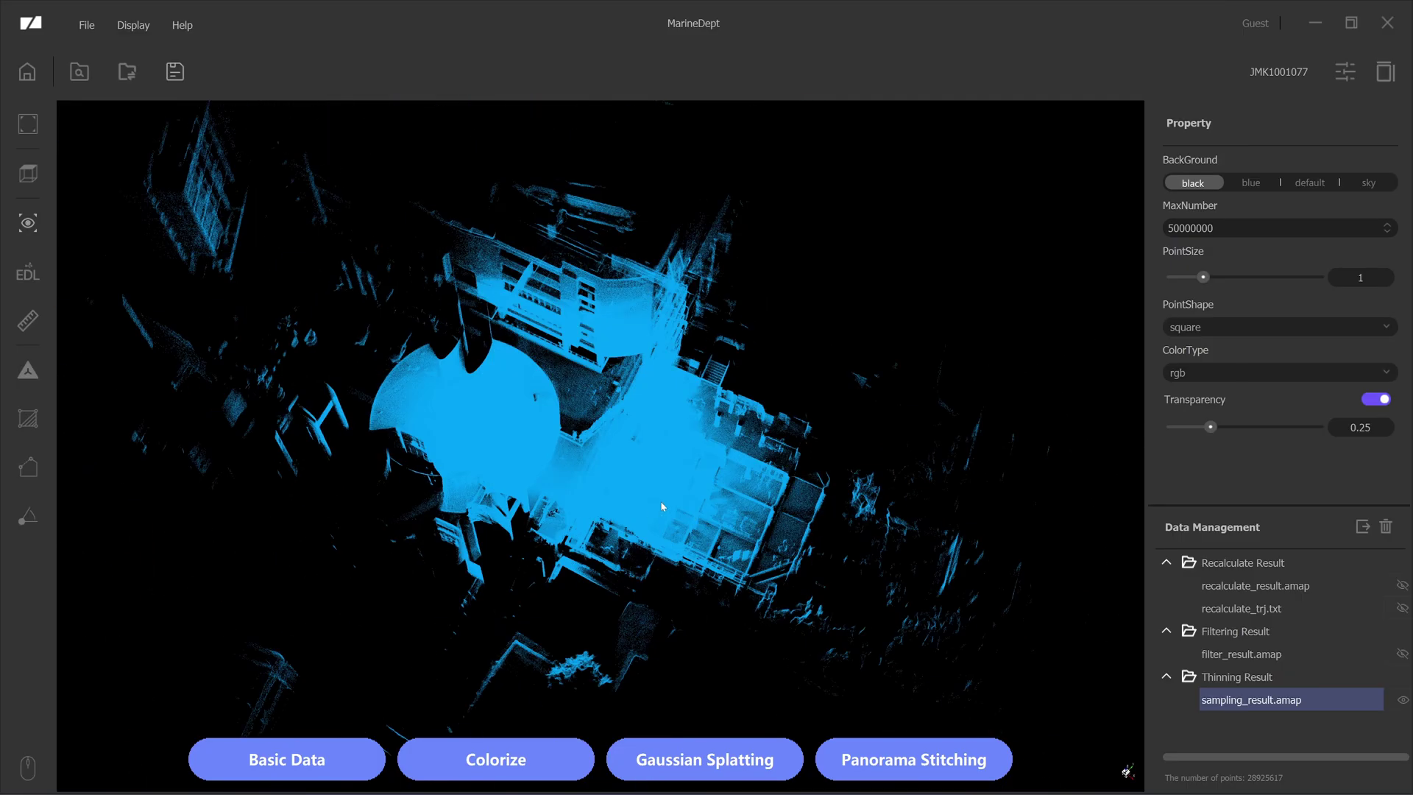
pyautogui.click(515, 770)
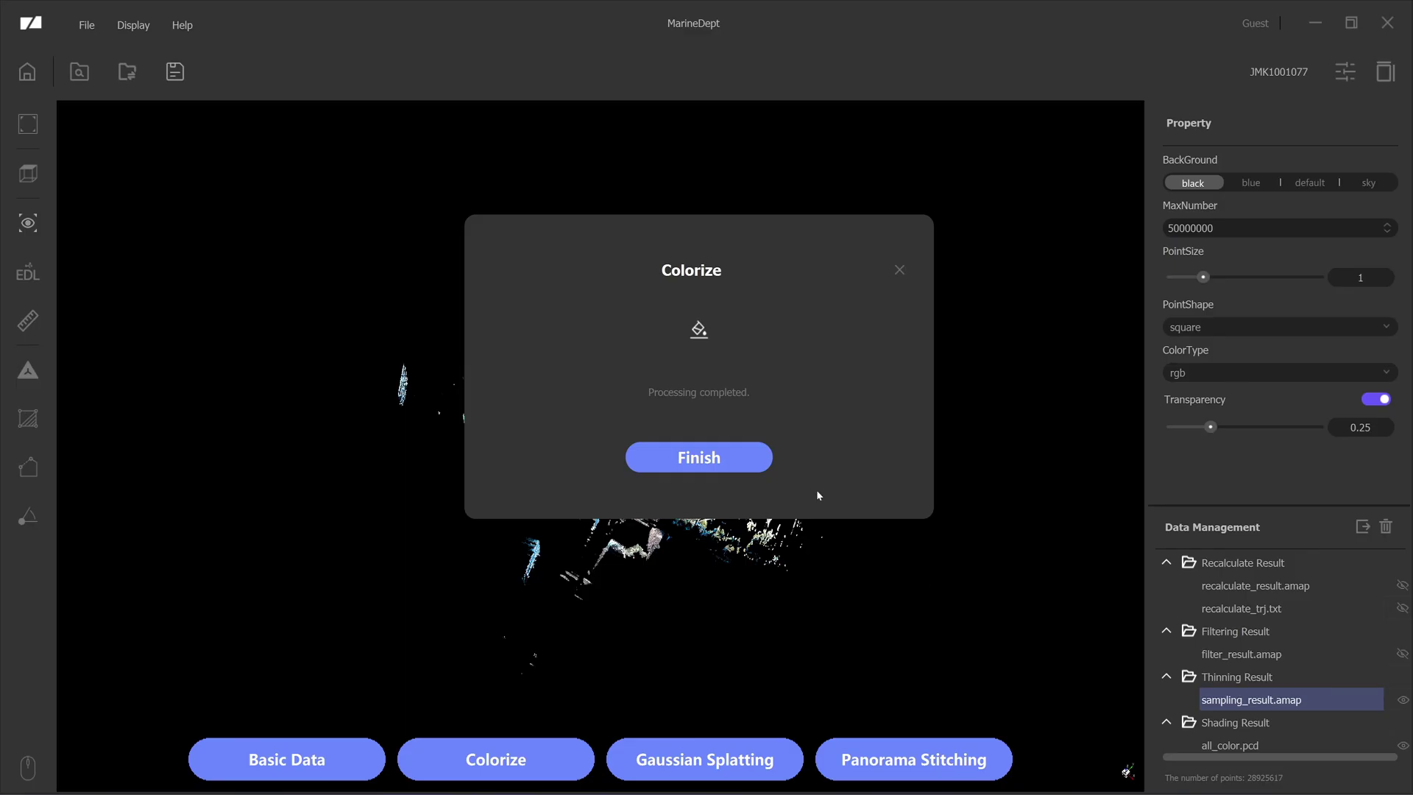
pyautogui.click(739, 459)
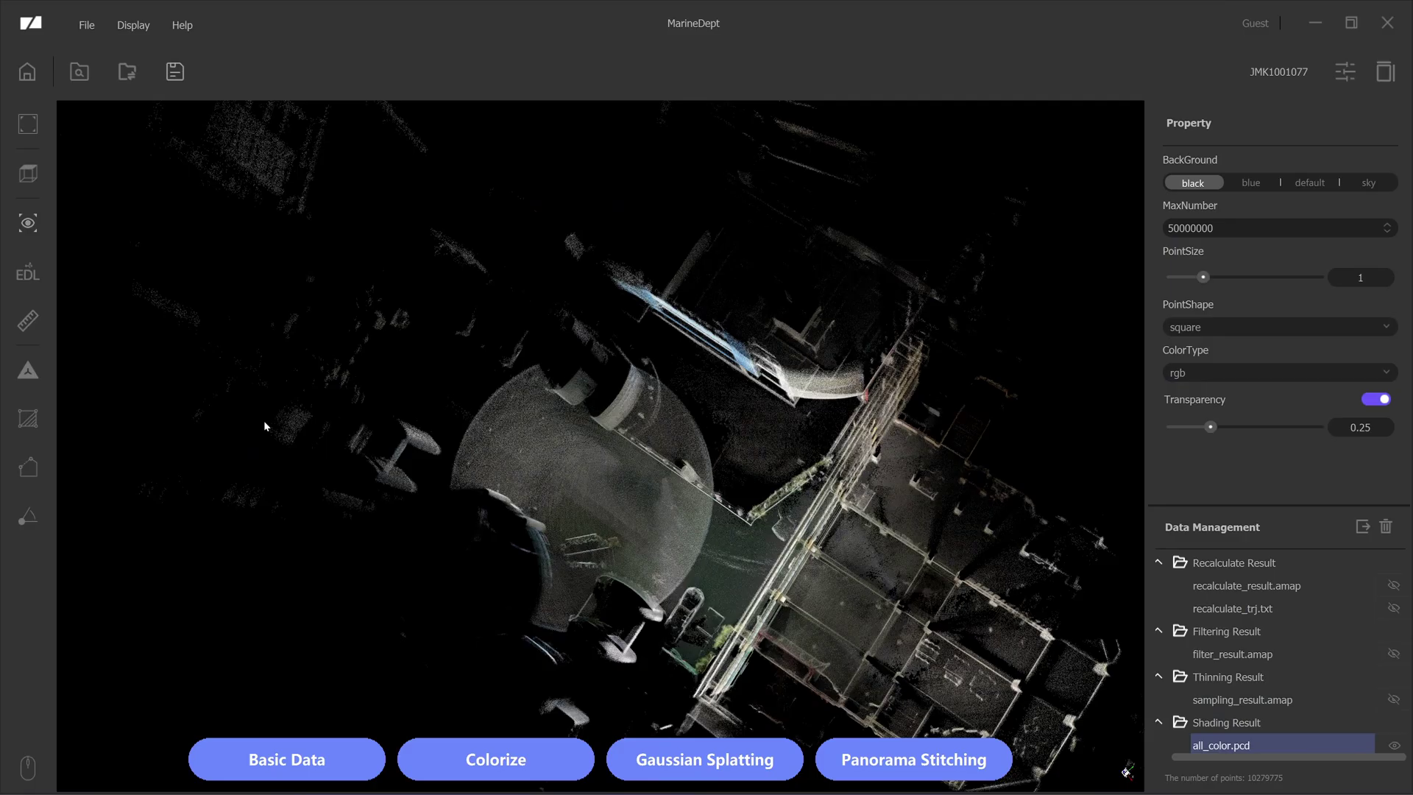
# - Select a closure point pair on the red and blue trajectory ends and inspect the alignment of the two point clouds
pyautogui.click(29, 468)
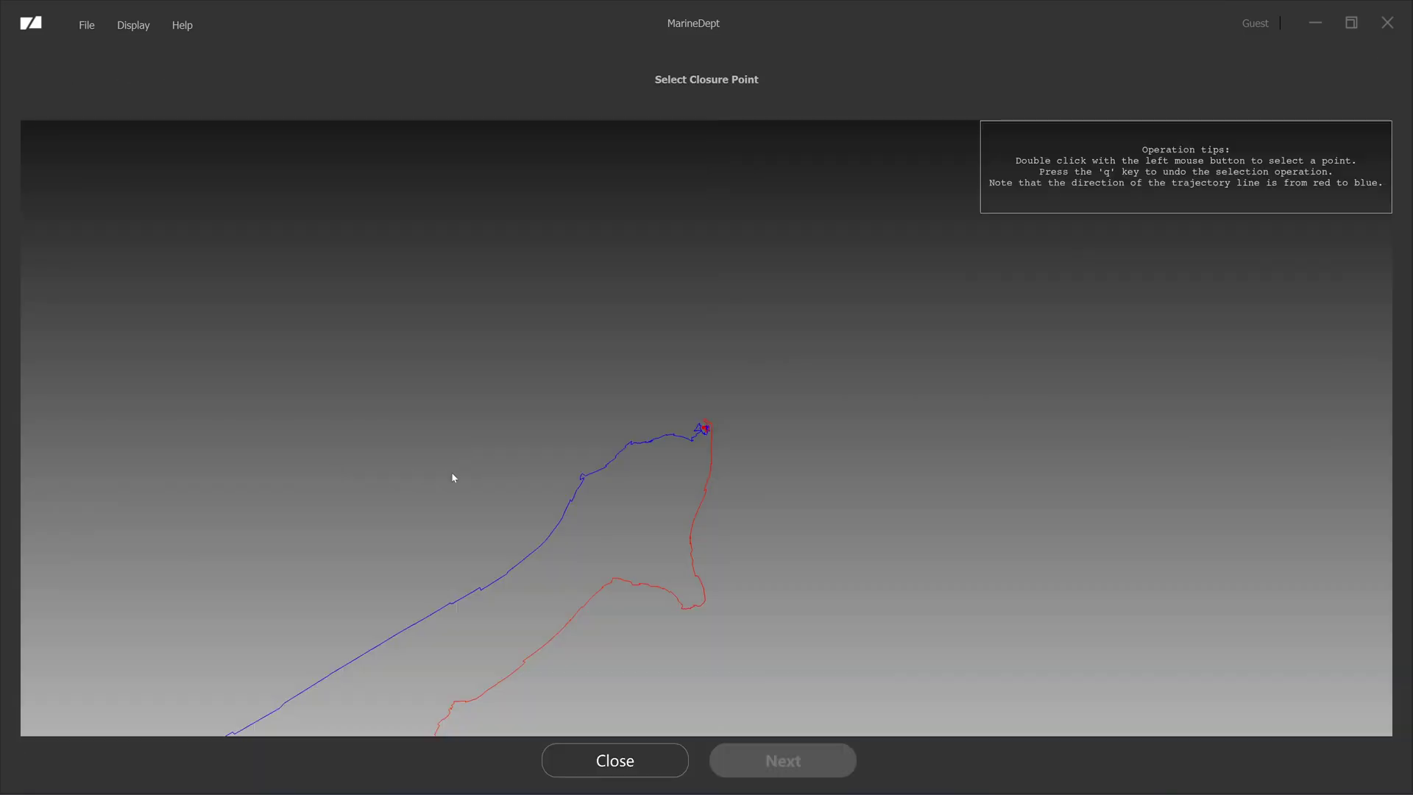
pyautogui.moveTo(452, 472); pyautogui.dragTo(631, 425)
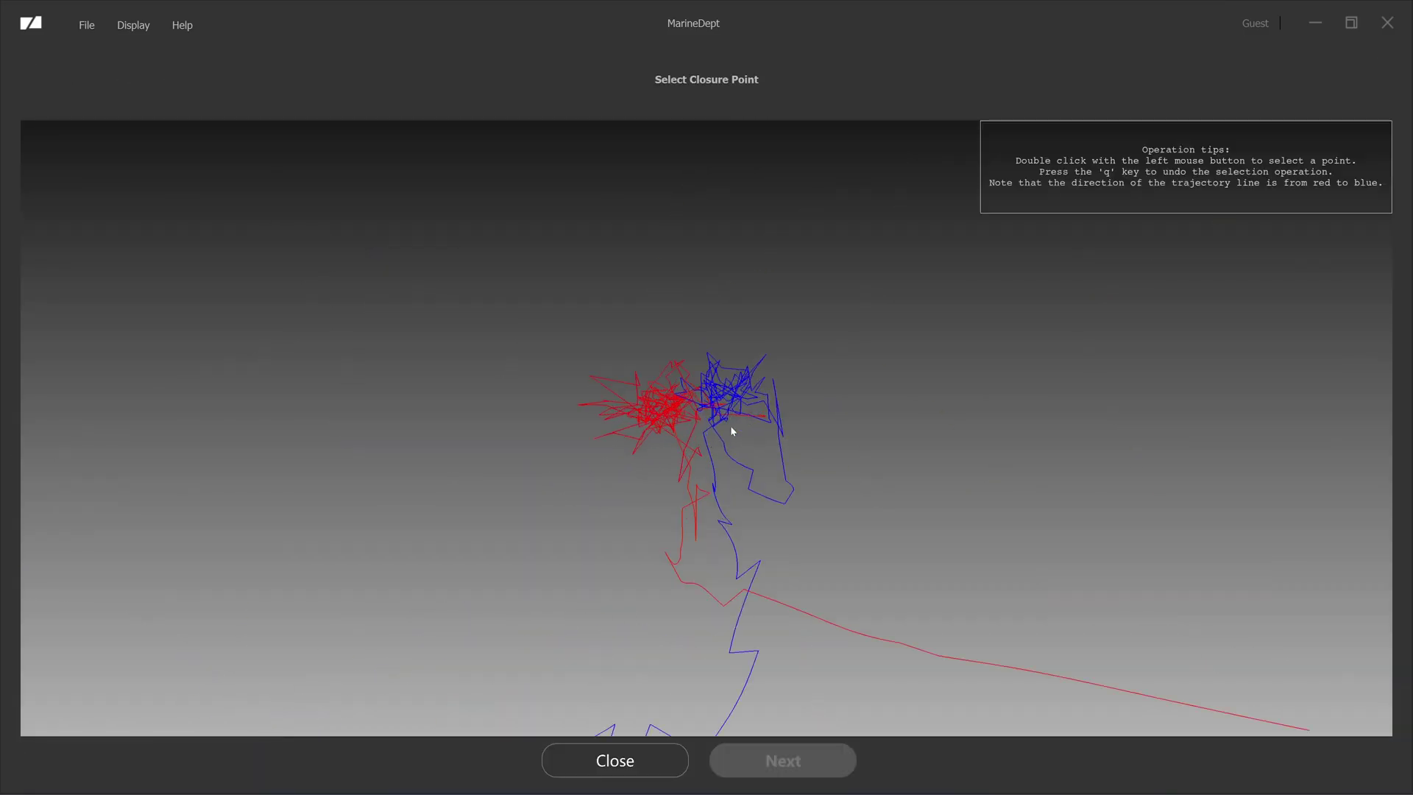
pyautogui.moveTo(733, 431)
pyautogui.mouseDown()
pyautogui.moveTo(751, 423)
pyautogui.moveTo(369, 467)
pyautogui.moveTo(662, 546)
pyautogui.moveTo(681, 427)
pyautogui.mouseUp()
pyautogui.scroll(4, 717, 434)
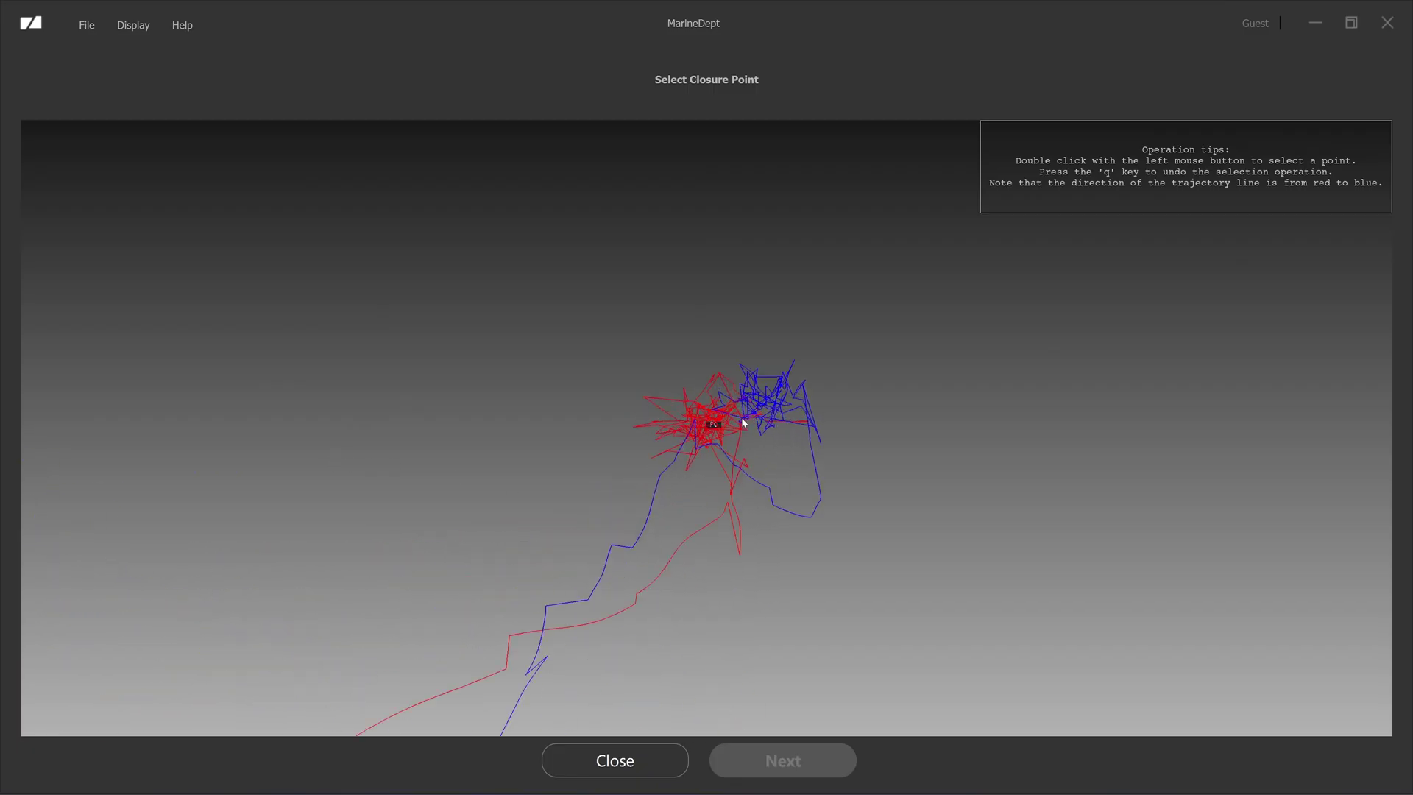
pyautogui.doubleClick(785, 398)
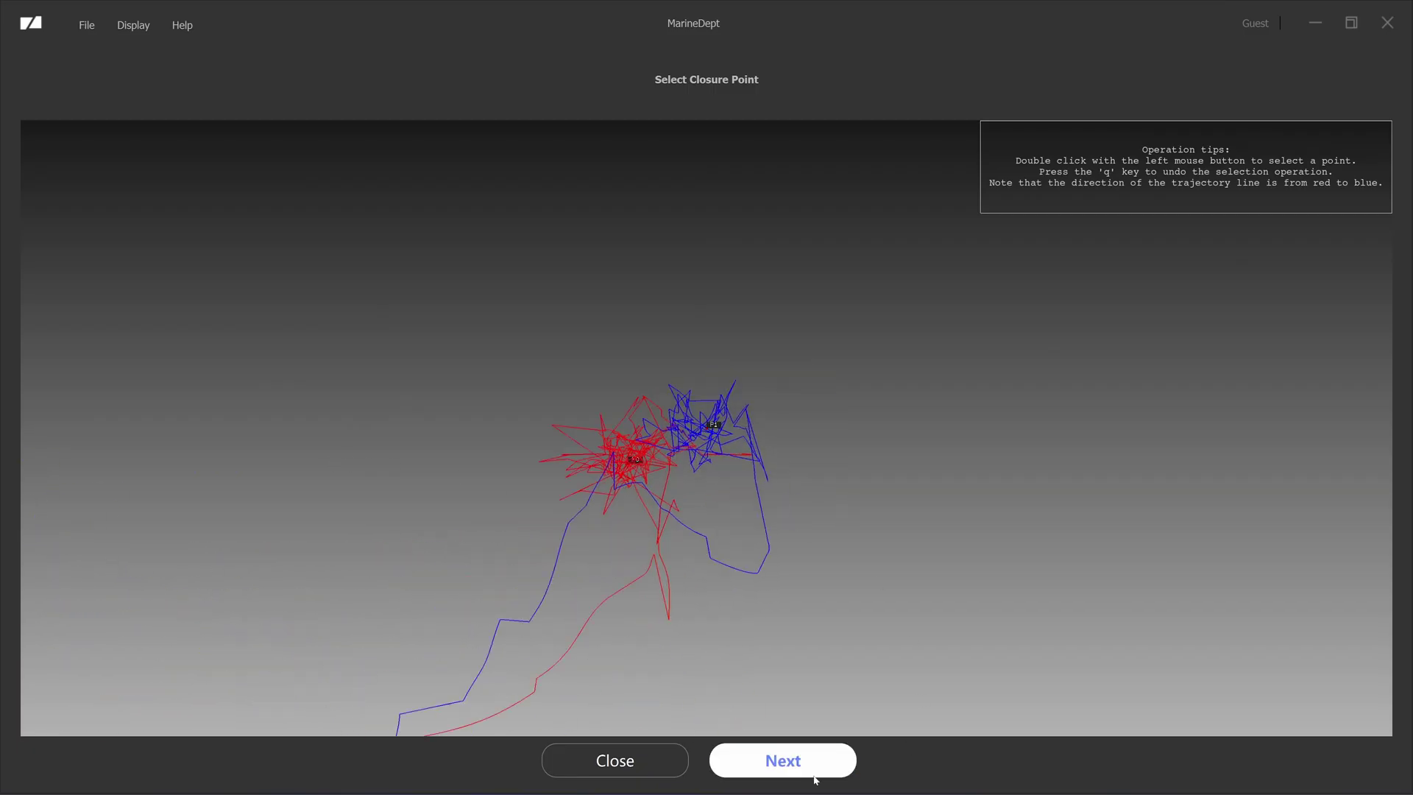
pyautogui.click(782, 761)
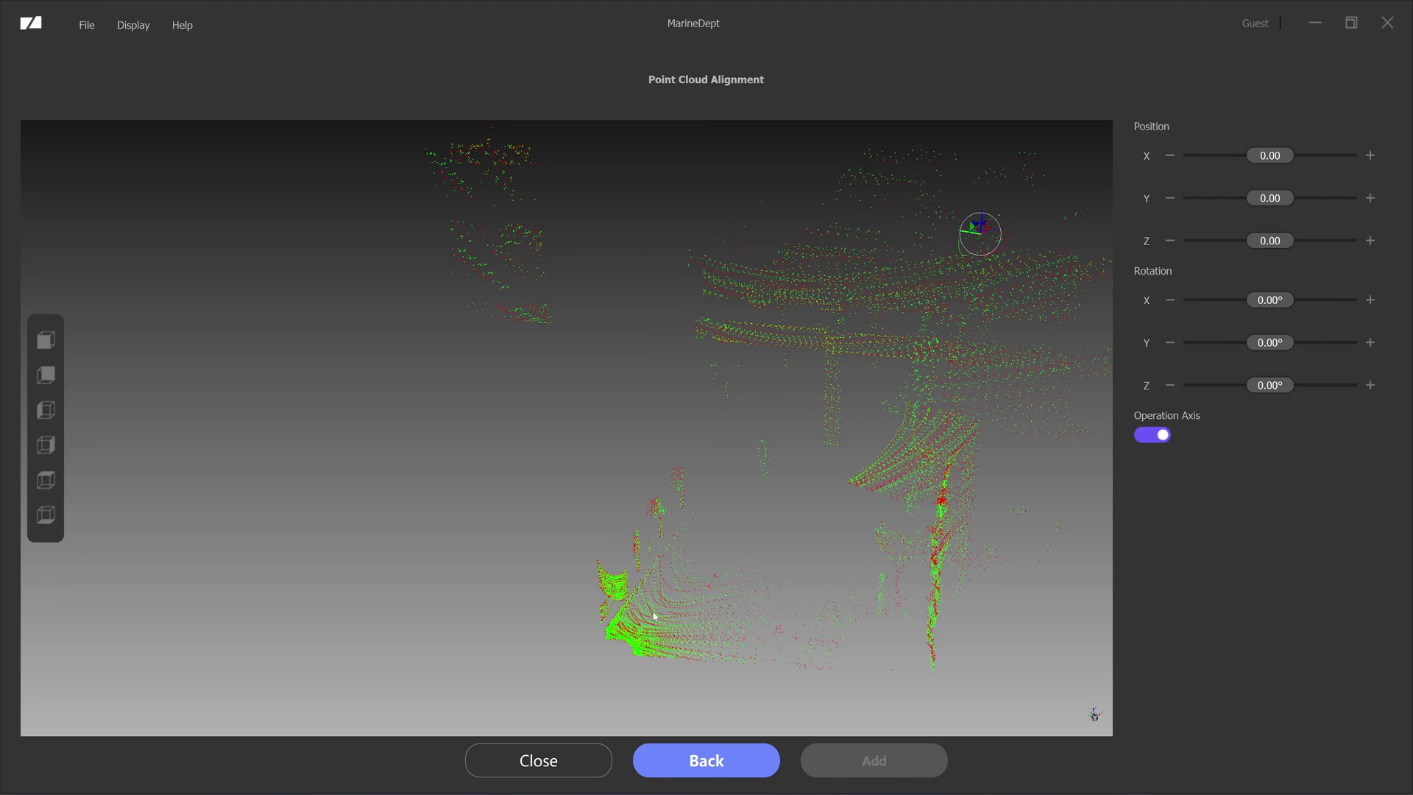
pyautogui.moveTo(638, 655)
pyautogui.mouseDown()
pyautogui.moveTo(720, 540)
pyautogui.moveTo(908, 564)
pyautogui.moveTo(659, 534)
pyautogui.moveTo(830, 584)
pyautogui.moveTo(639, 646)
pyautogui.mouseUp()
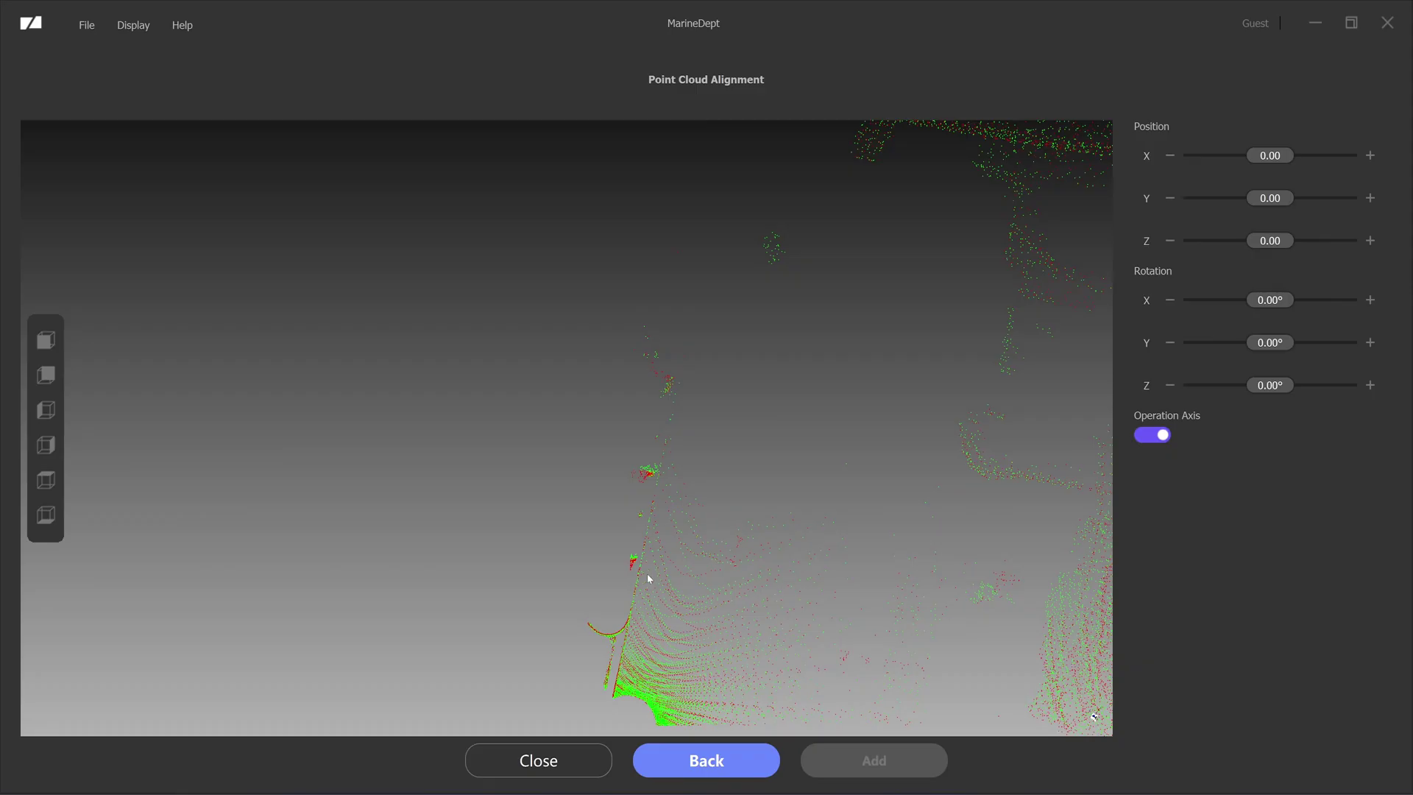
pyautogui.scroll(-5, 651, 575)
pyautogui.moveTo(682, 567); pyautogui.dragTo(576, 305)
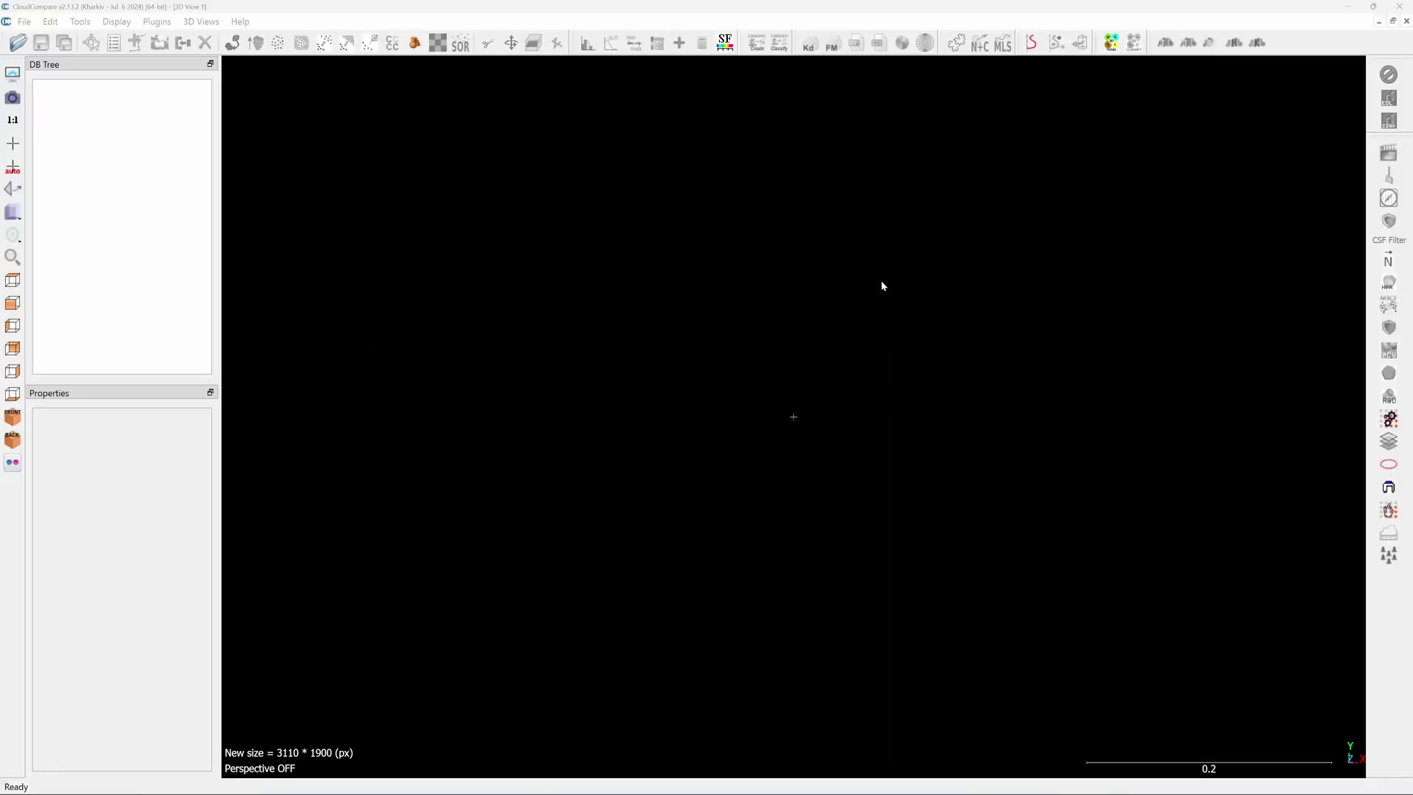
# - Load process_result.las from the MarineDept folder into CloudCompare and enable the eye-dome lighting shader
pyautogui.hotkey('alt', 'Tab')
pyautogui.moveTo(913, 88); pyautogui.dragTo(980, 124)
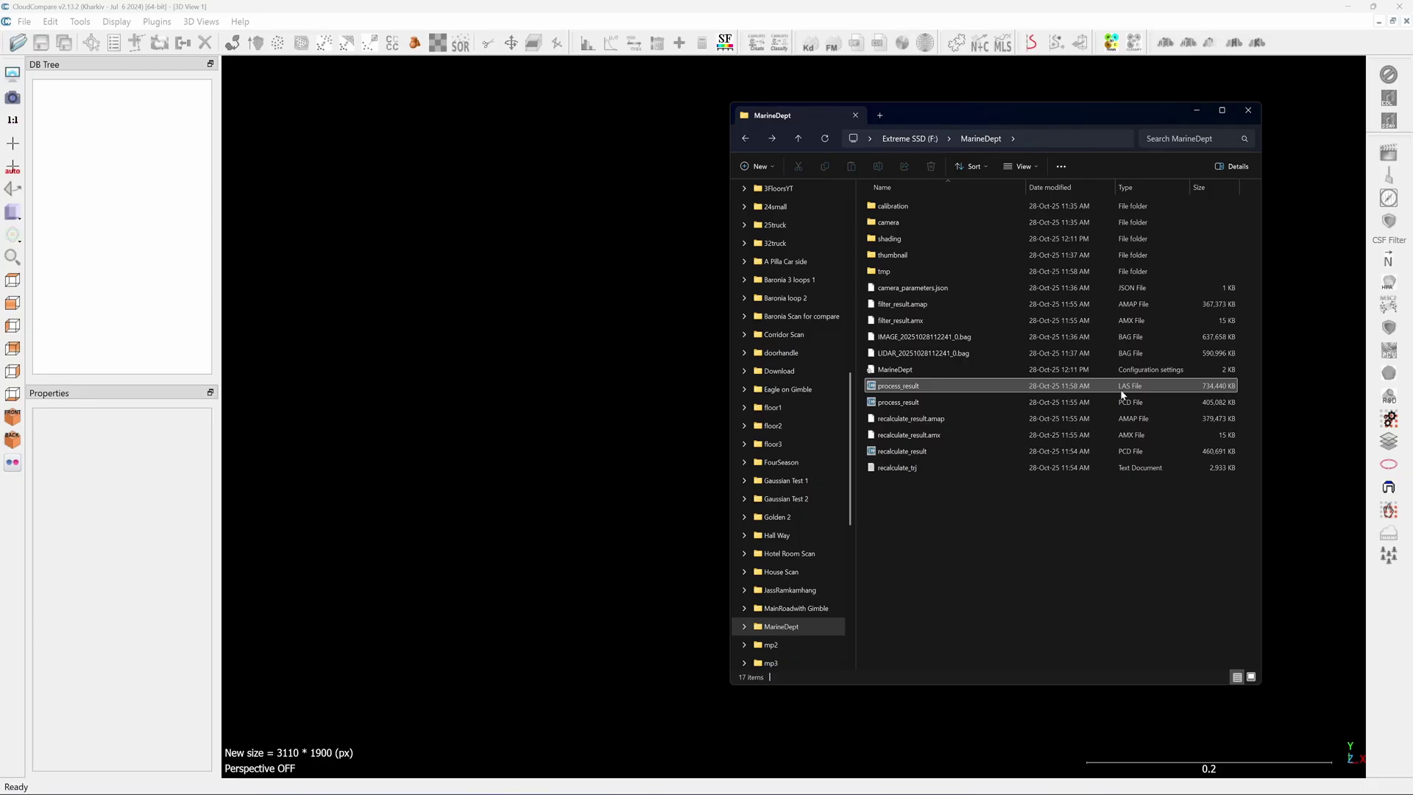
pyautogui.doubleClick(876, 386)
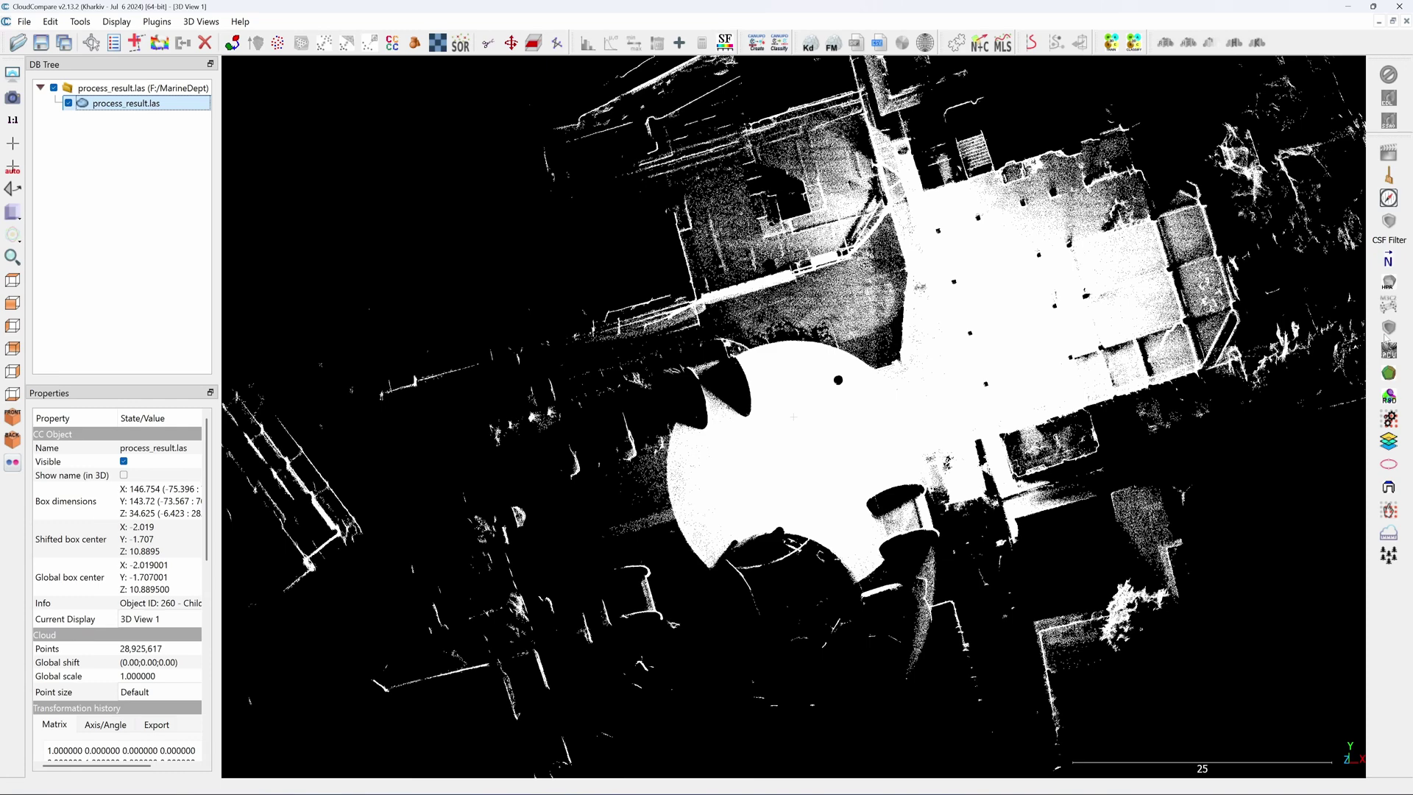
pyautogui.click(1389, 98)
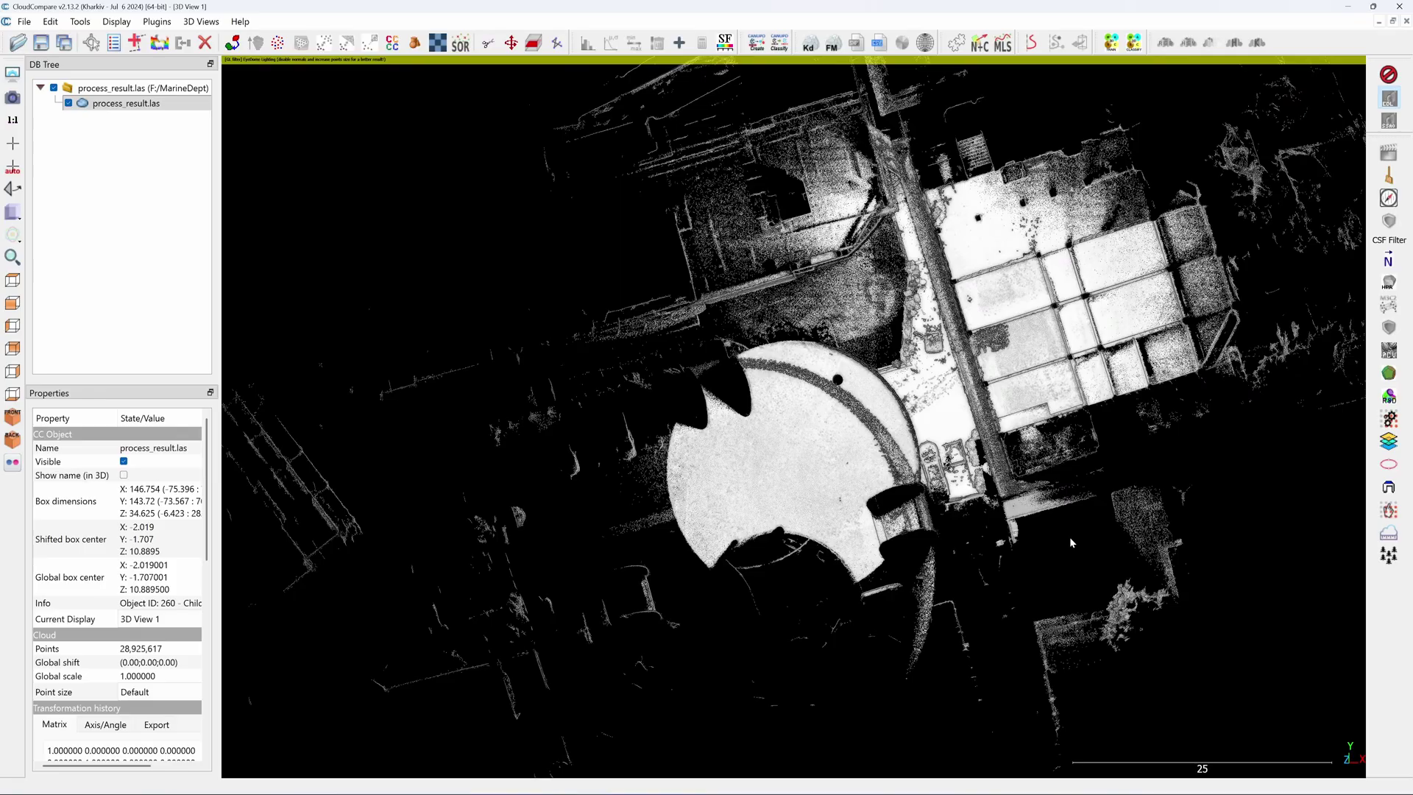
# - Add all_color.pcd from the MarineDept shading folder to the same CloudCompare scene
pyautogui.hotkey('alt', 'Tab')
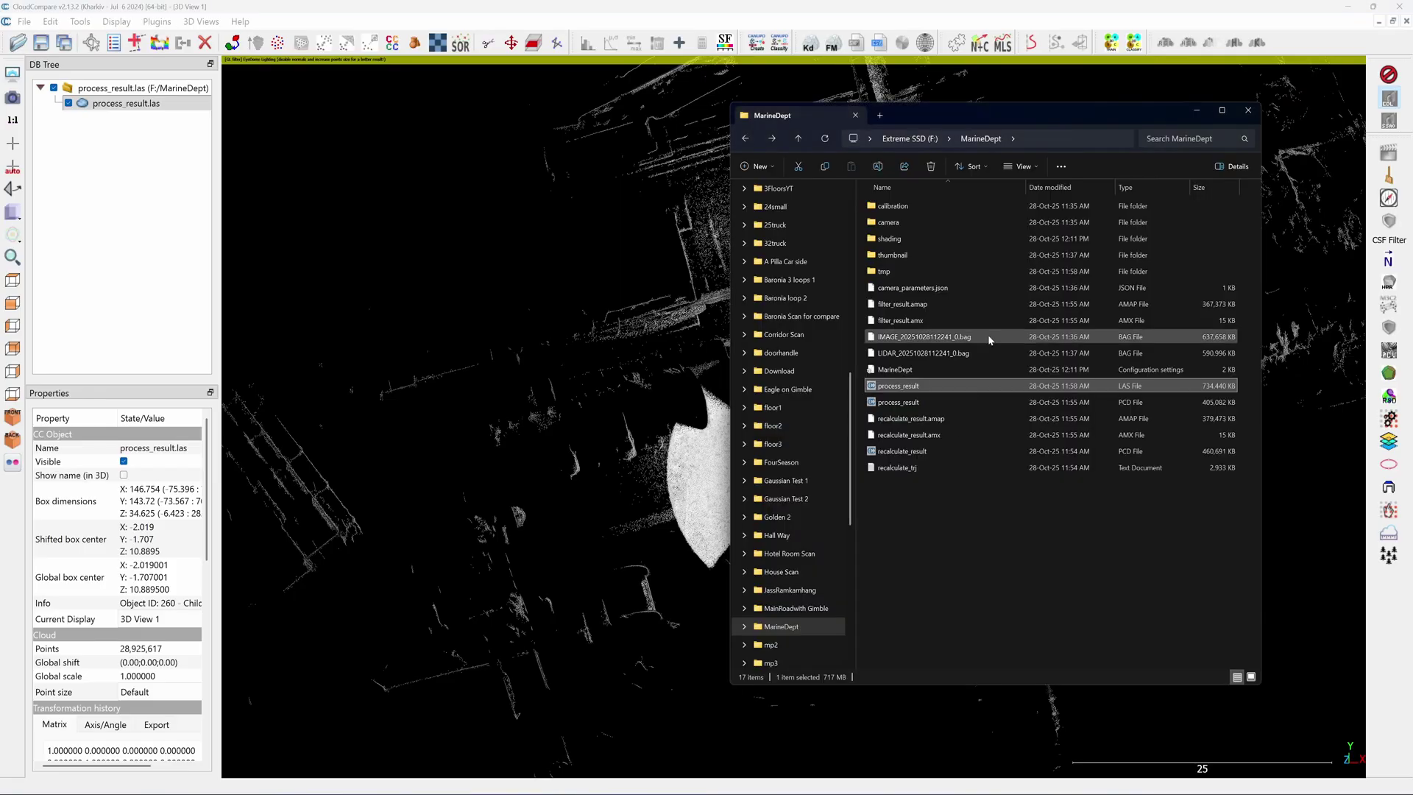
pyautogui.doubleClick(873, 239)
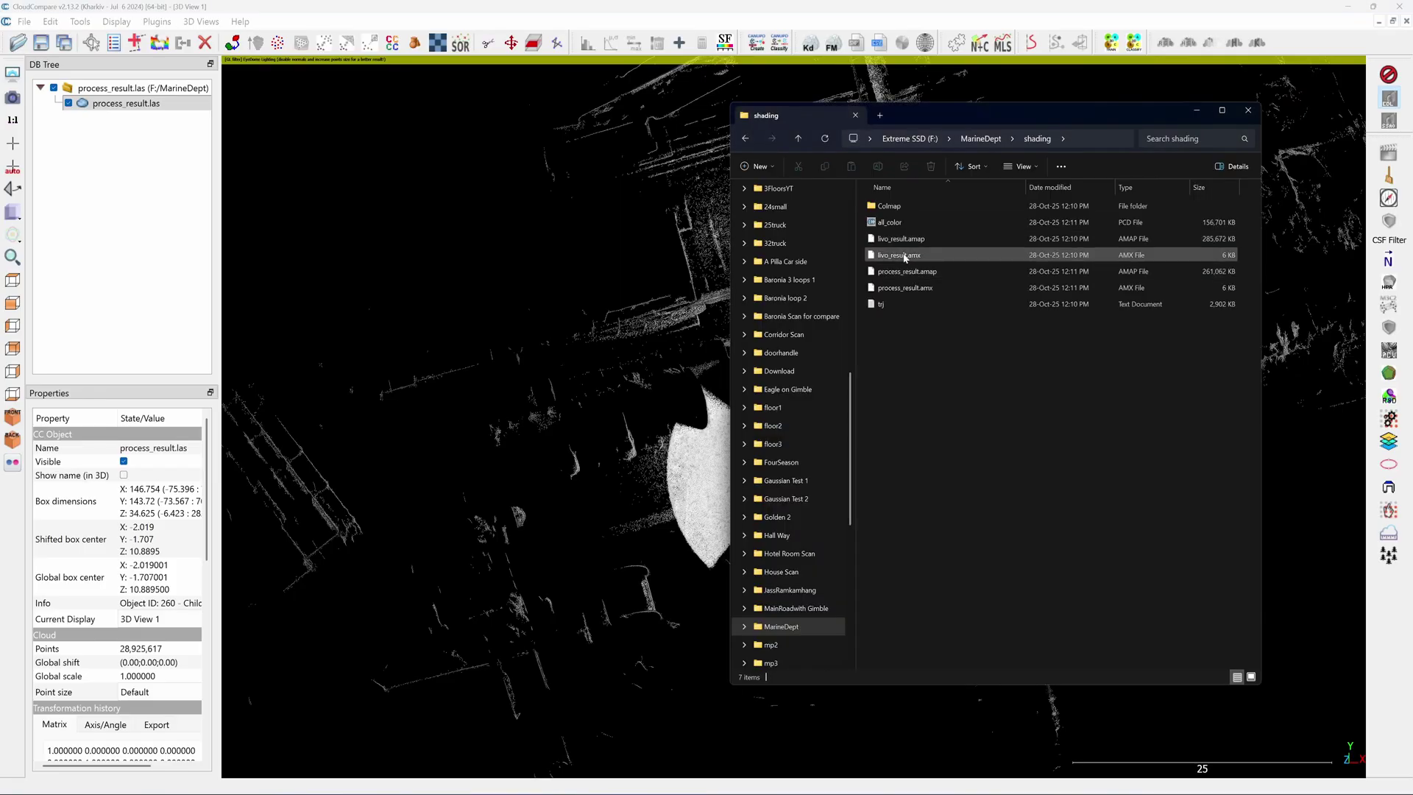
pyautogui.moveTo(878, 227); pyautogui.dragTo(582, 201)
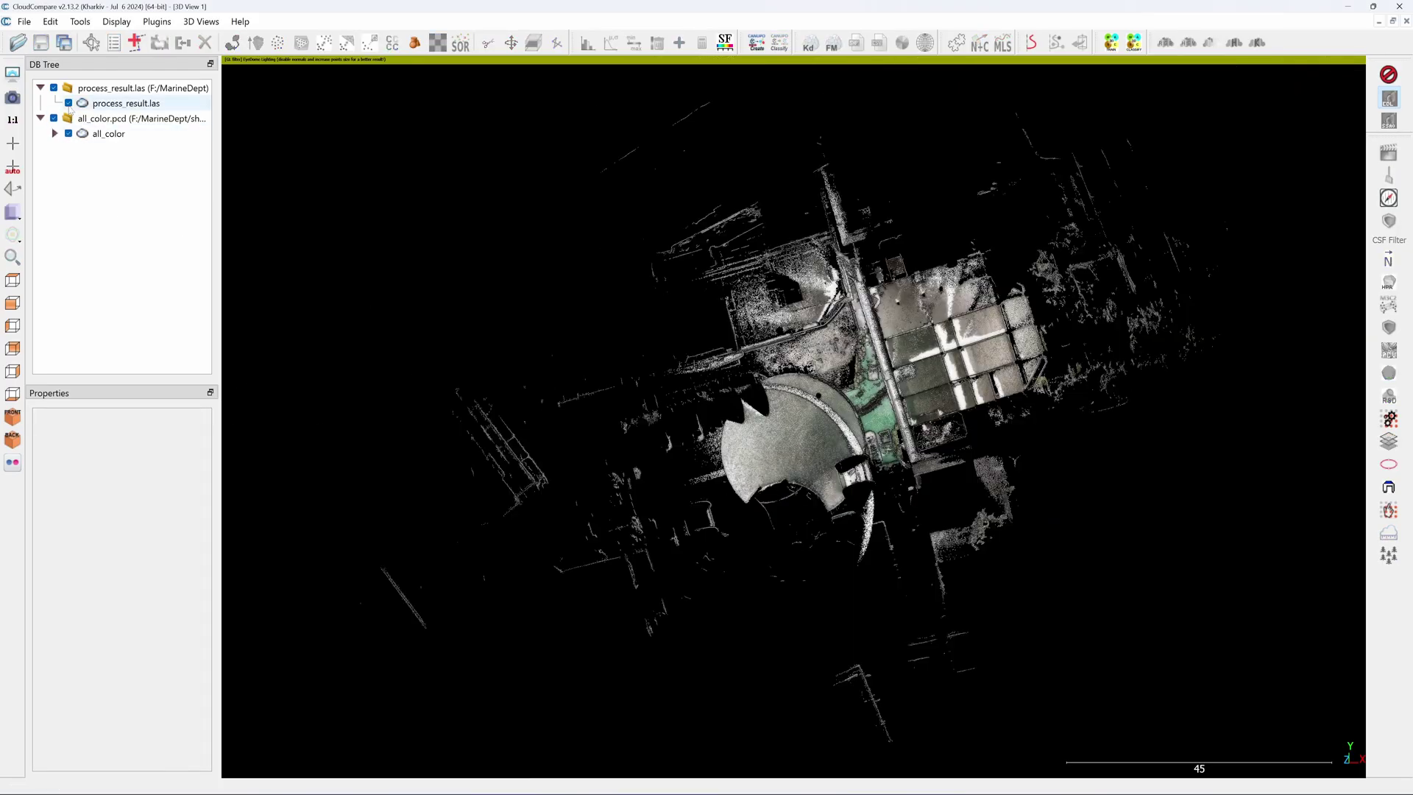
# - Toggle the visibility of process_result.las to compare it with the all_color cloud
pyautogui.click(69, 103)
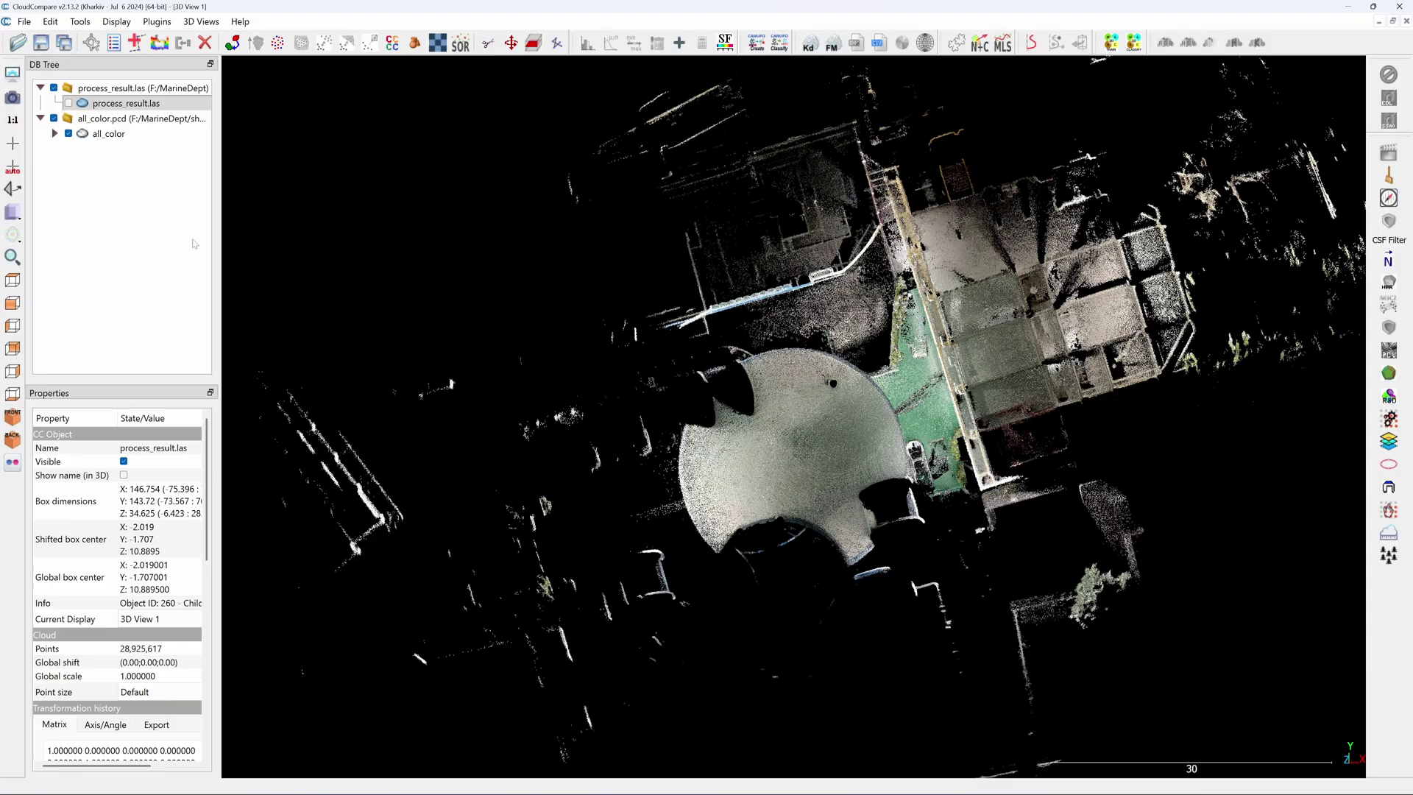
pyautogui.click(69, 103)
pyautogui.click(69, 103)
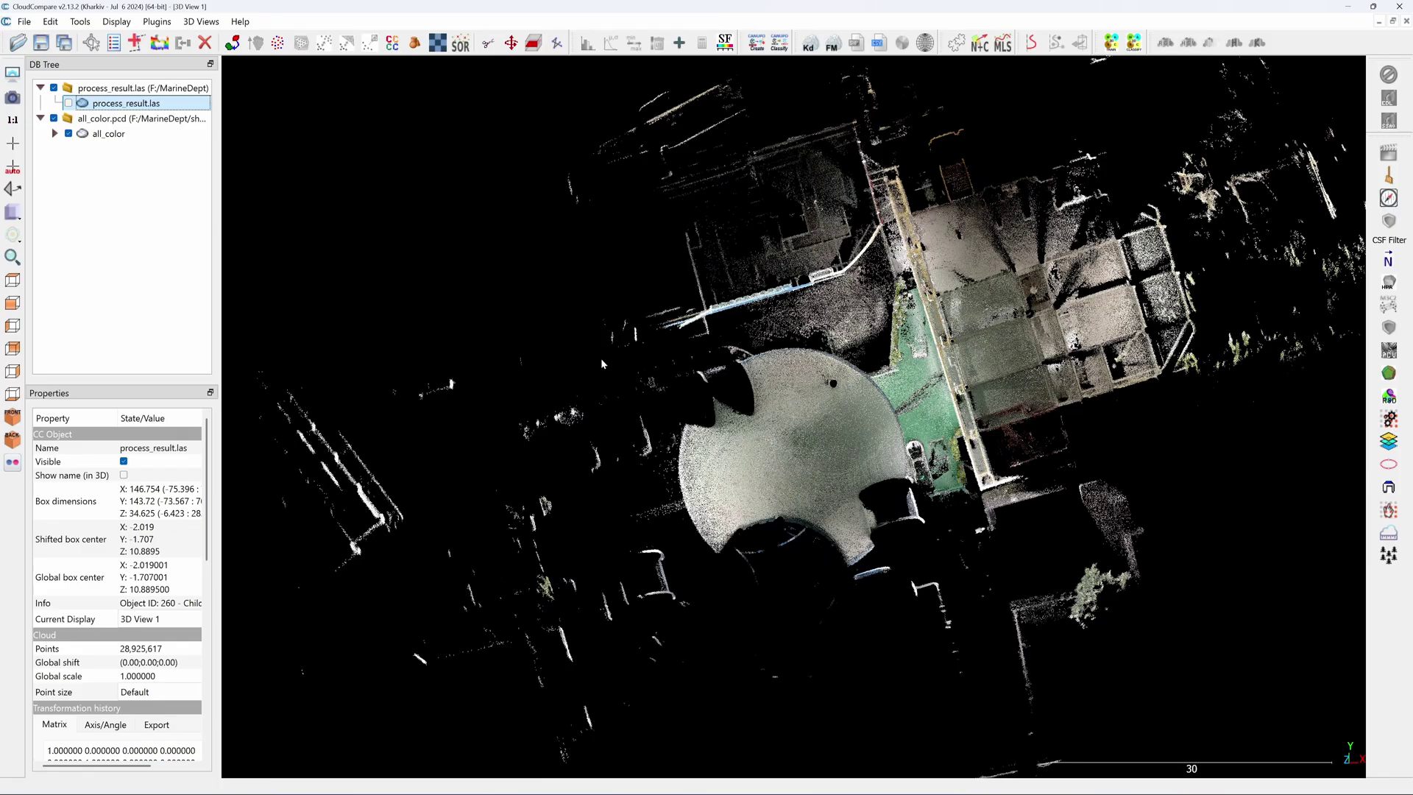
pyautogui.click(69, 103)
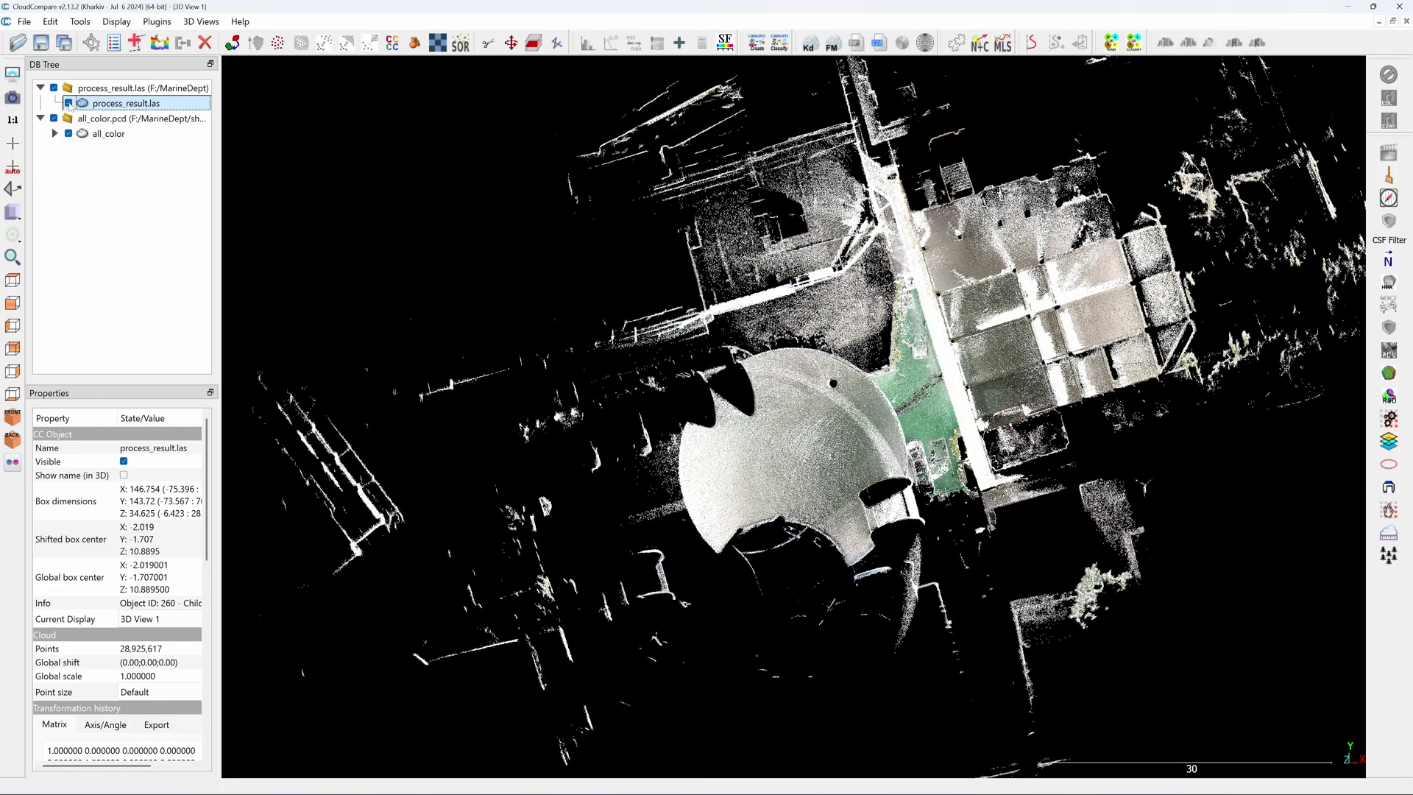
pyautogui.click(69, 103)
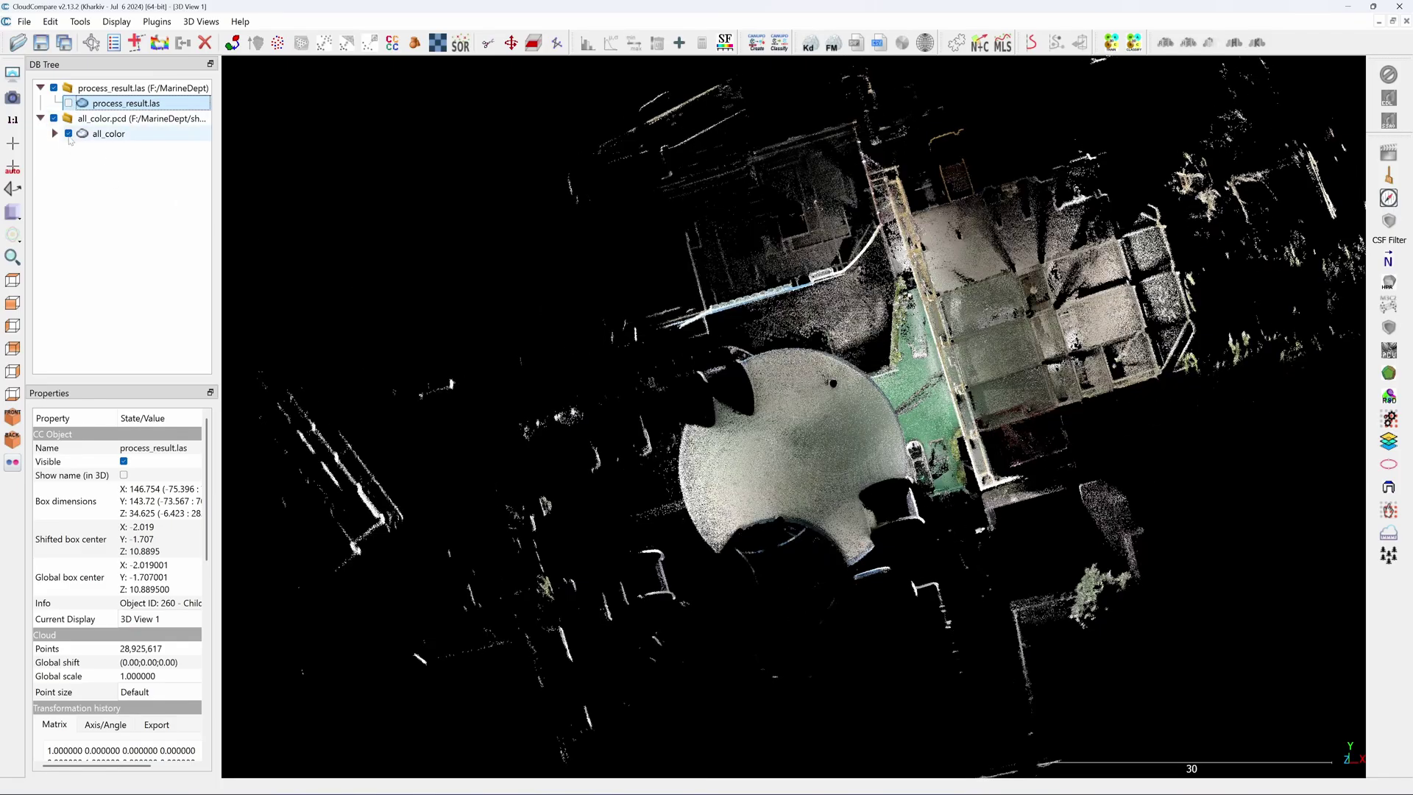
# - Hide the all_color cloud, show process_result.las instead, and select it
pyautogui.click(68, 133)
pyautogui.click(69, 103)
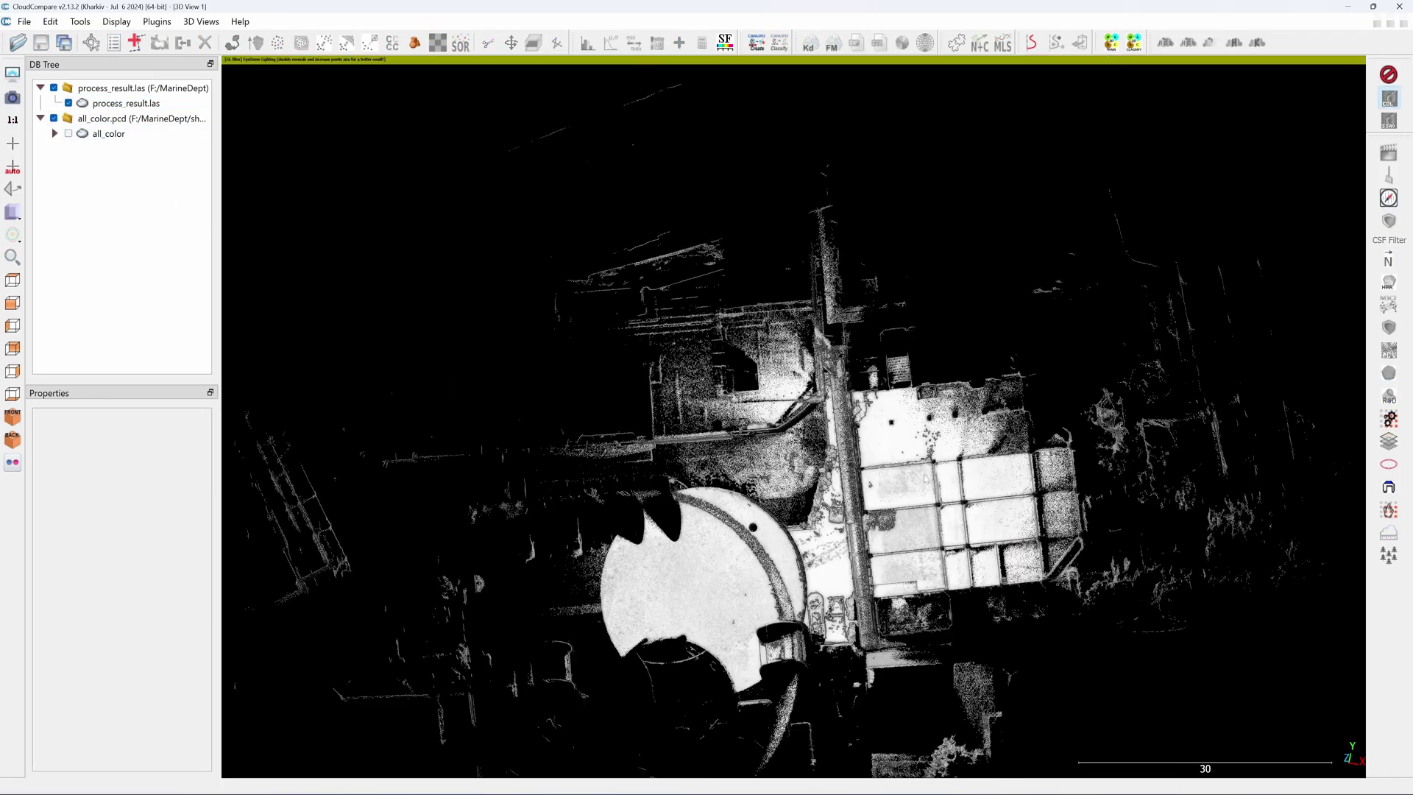
pyautogui.scroll(5, 924, 472)
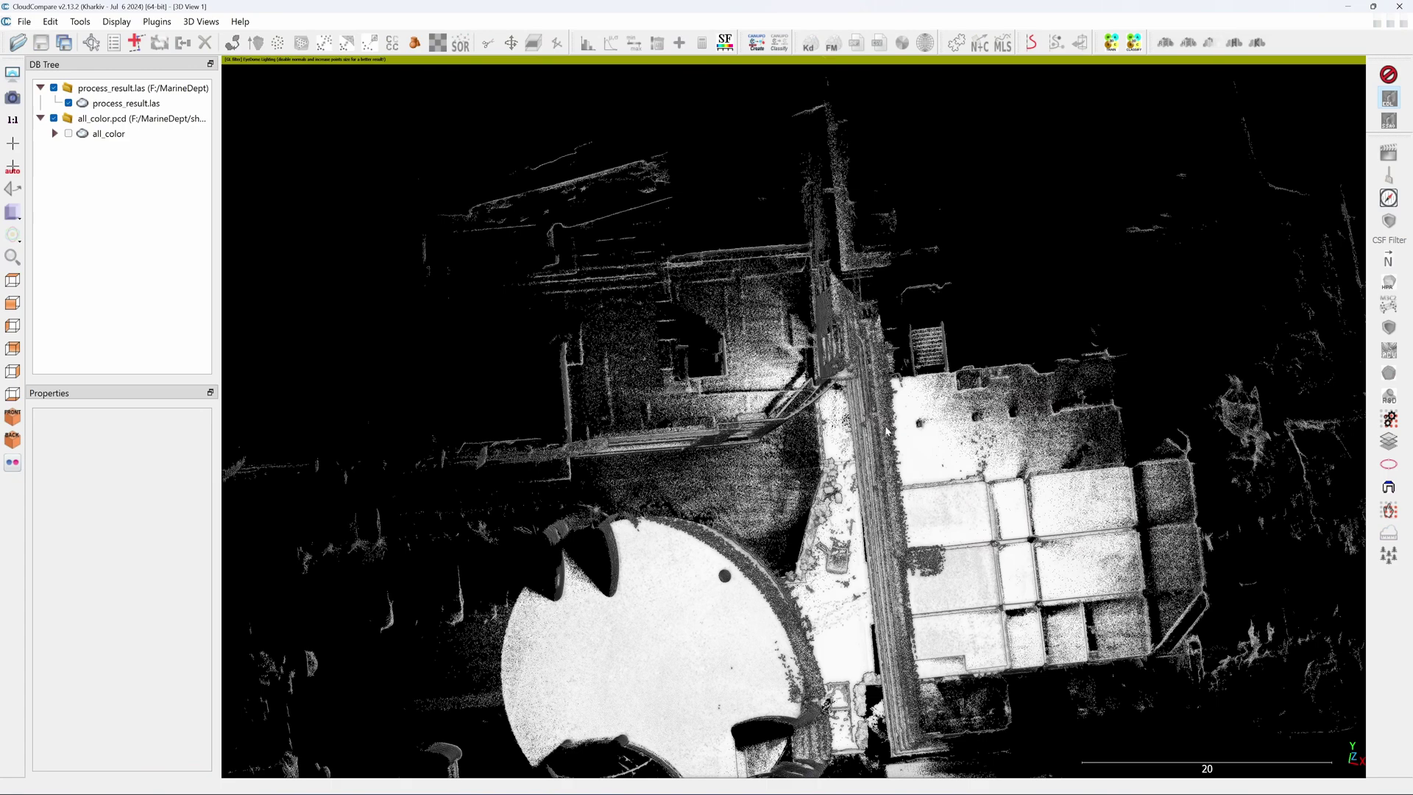
pyautogui.click(147, 105)
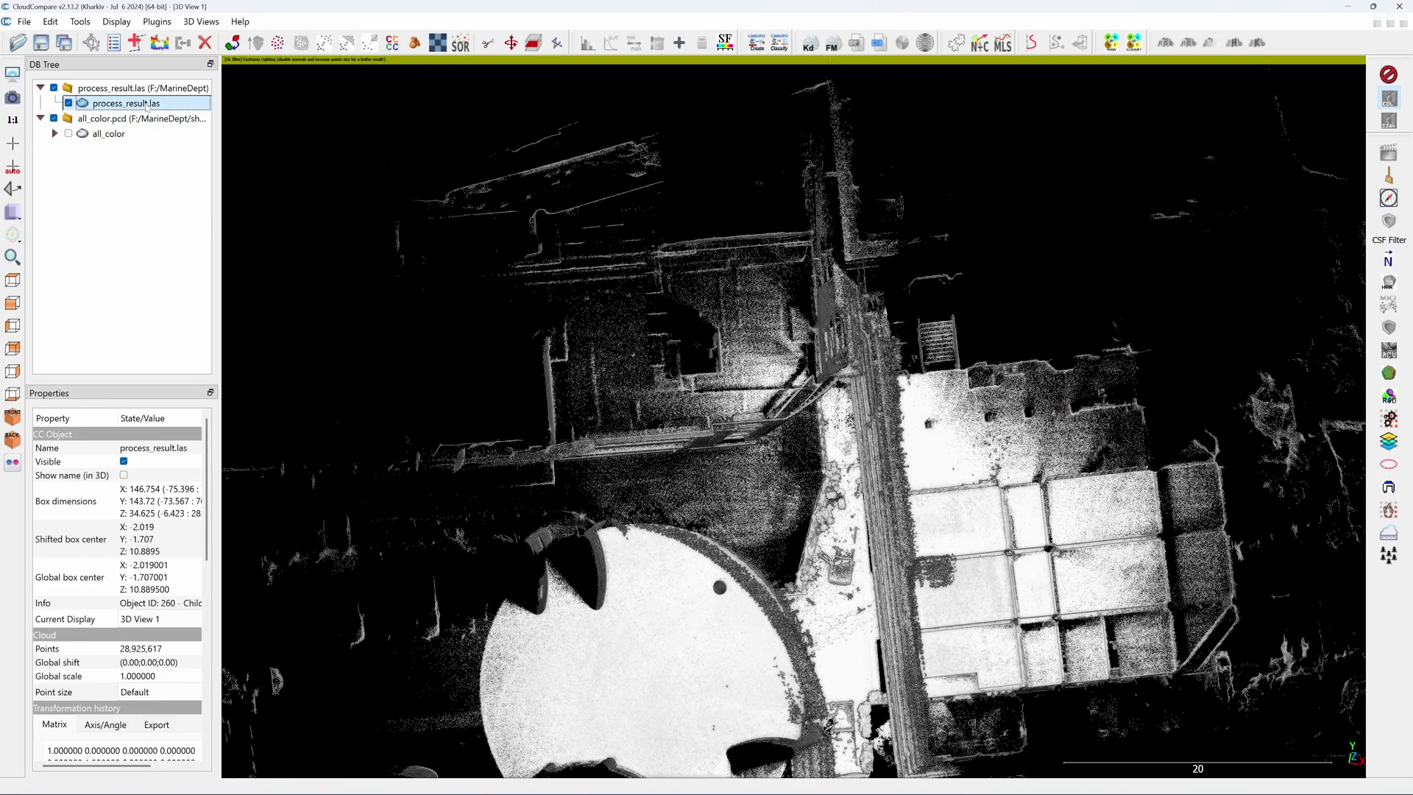
# - Hide process_result.las and show the all_color cloud in its place for comparison
pyautogui.click(68, 104)
pyautogui.click(103, 134)
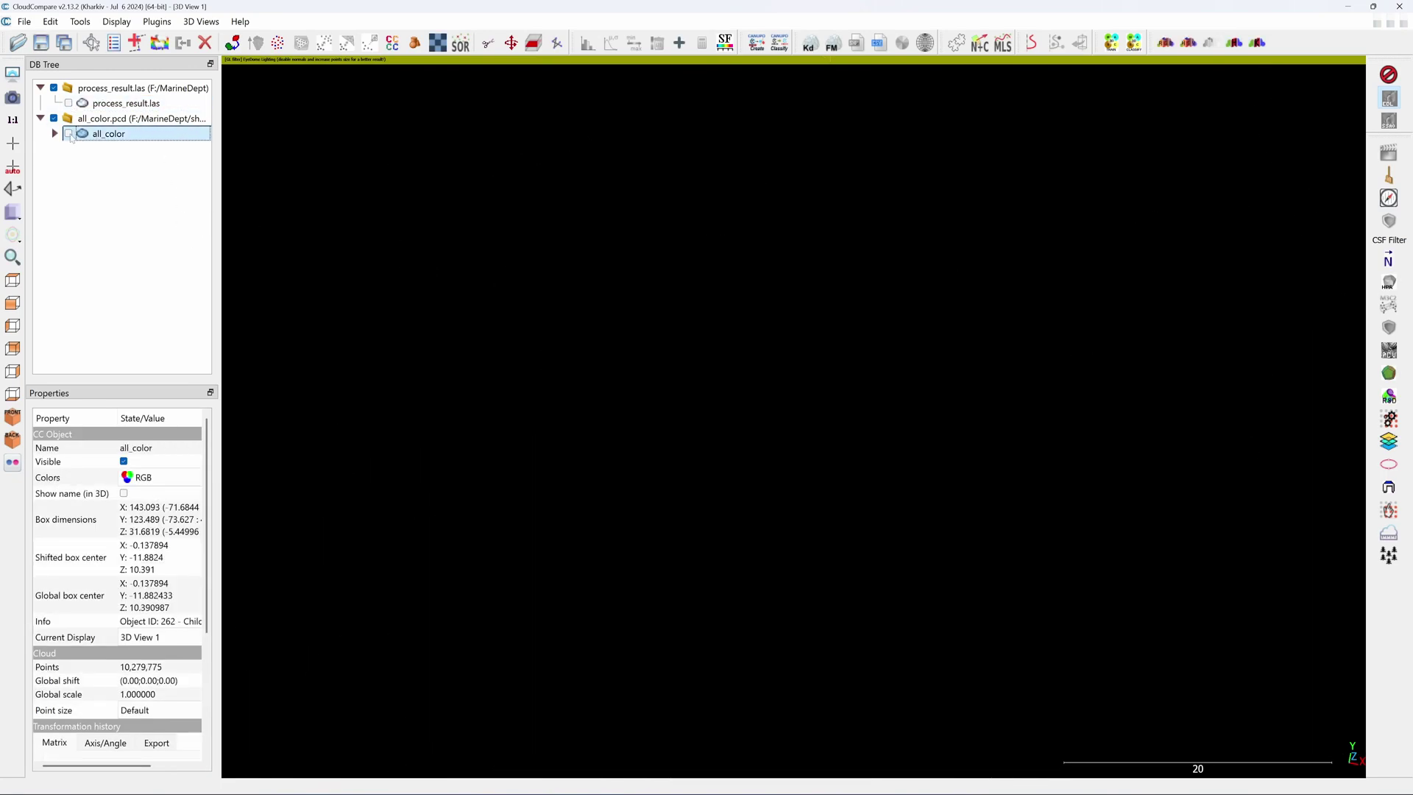
pyautogui.click(69, 134)
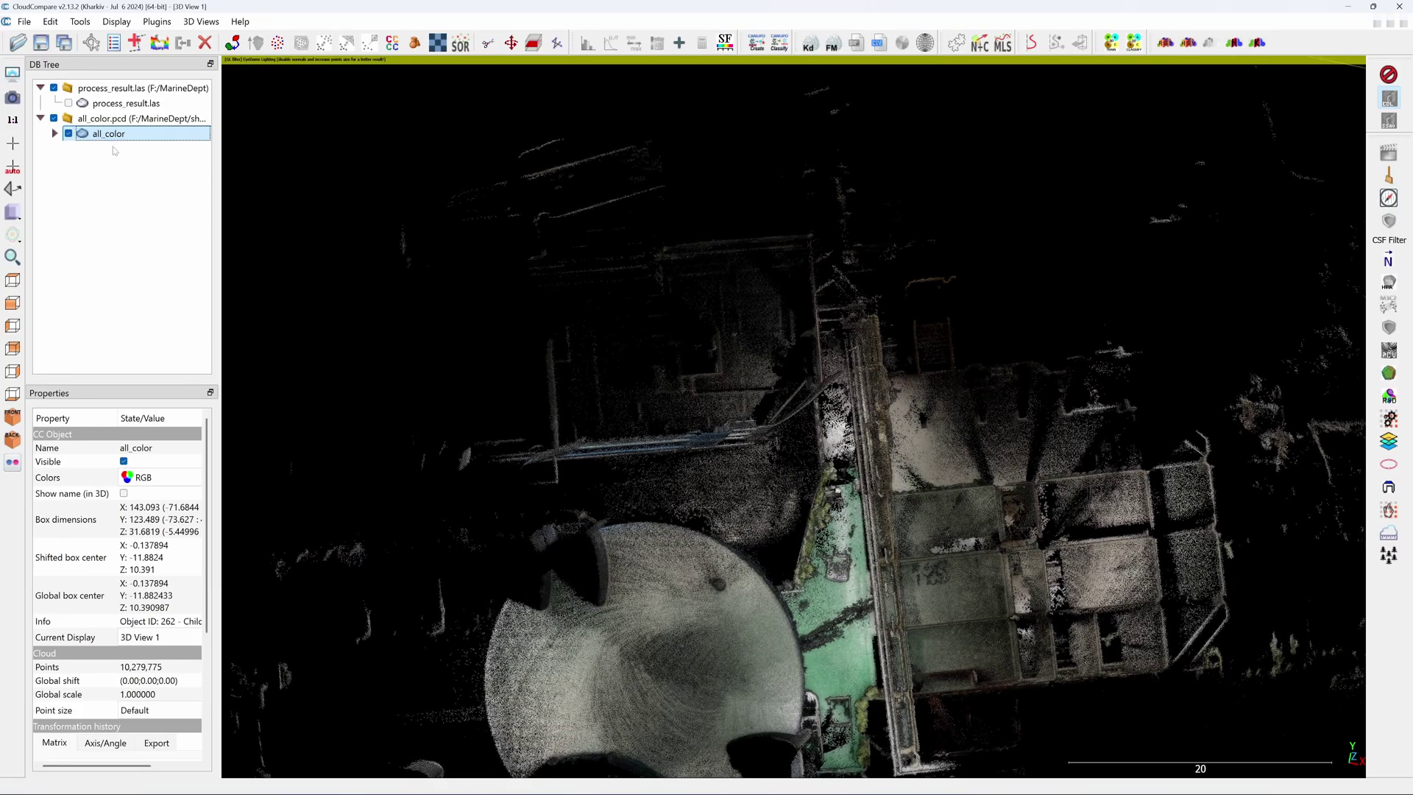
# - Show process_result.las together with all_color, select both clouds, and set the top view
pyautogui.click(68, 103)
pyautogui.click(69, 133)
pyautogui.click(68, 133)
pyautogui.keyDown('ctrl'); pyautogui.click(125, 103); pyautogui.keyUp('ctrl')
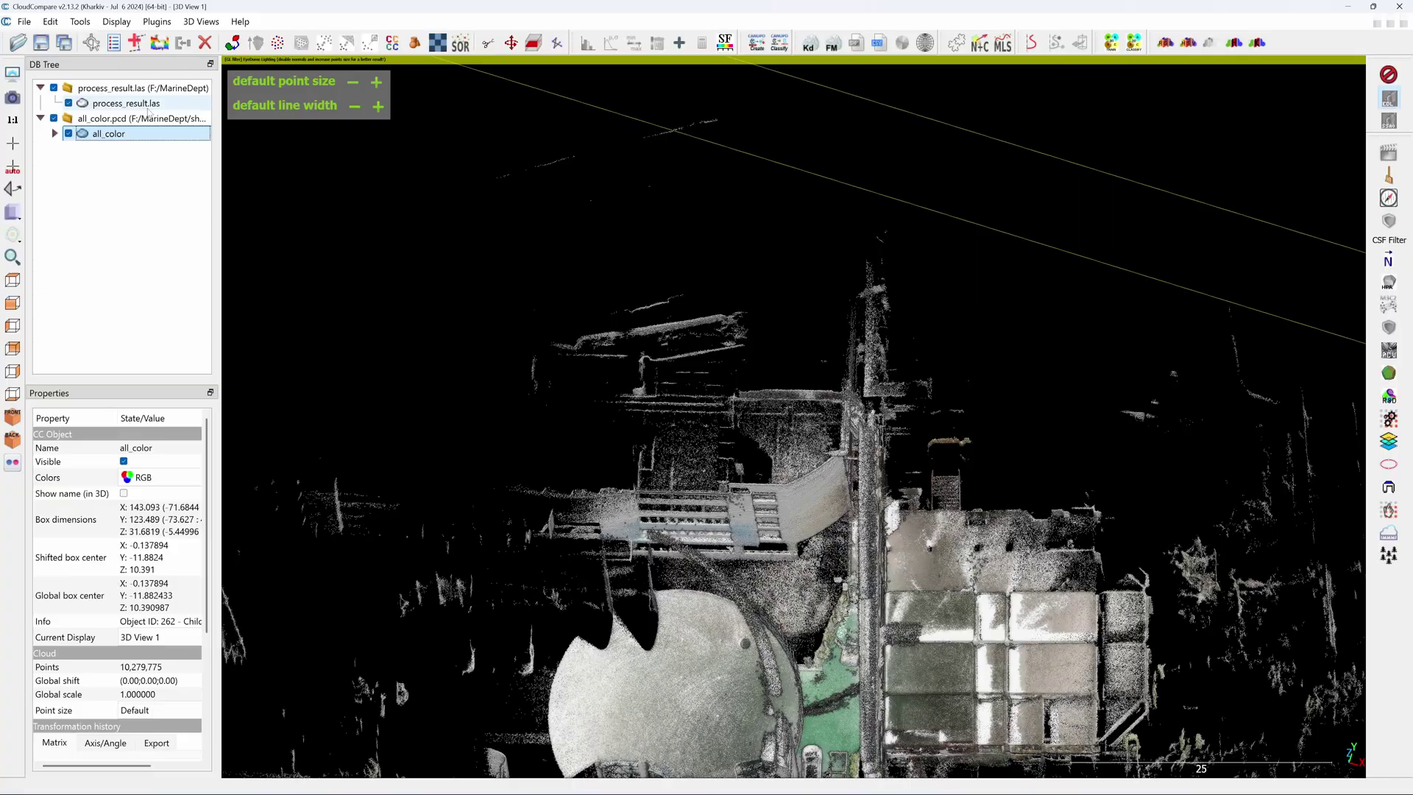
pyautogui.moveTo(582, 177); pyautogui.dragTo(247, 262)
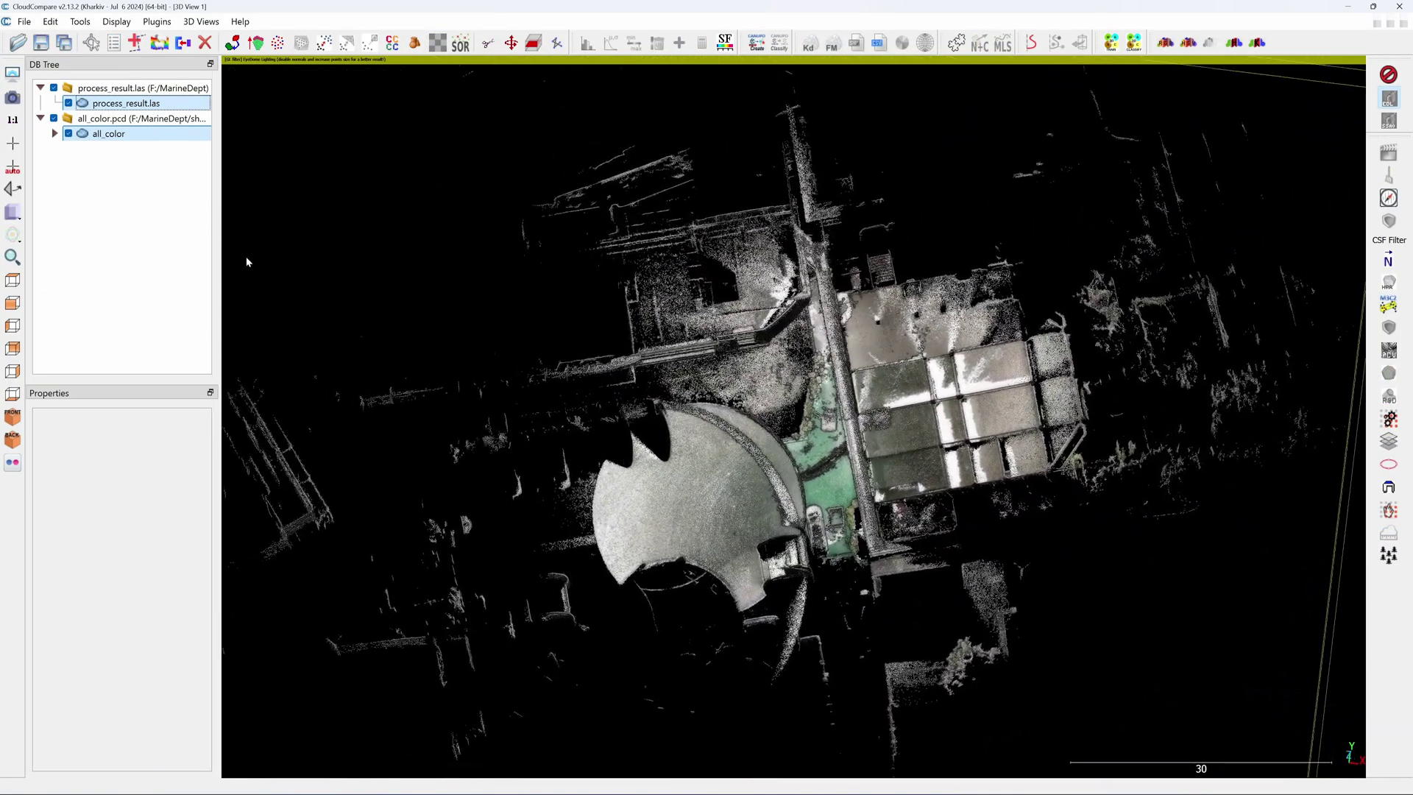
pyautogui.click(10, 285)
pyautogui.scroll(5, 826, 344)
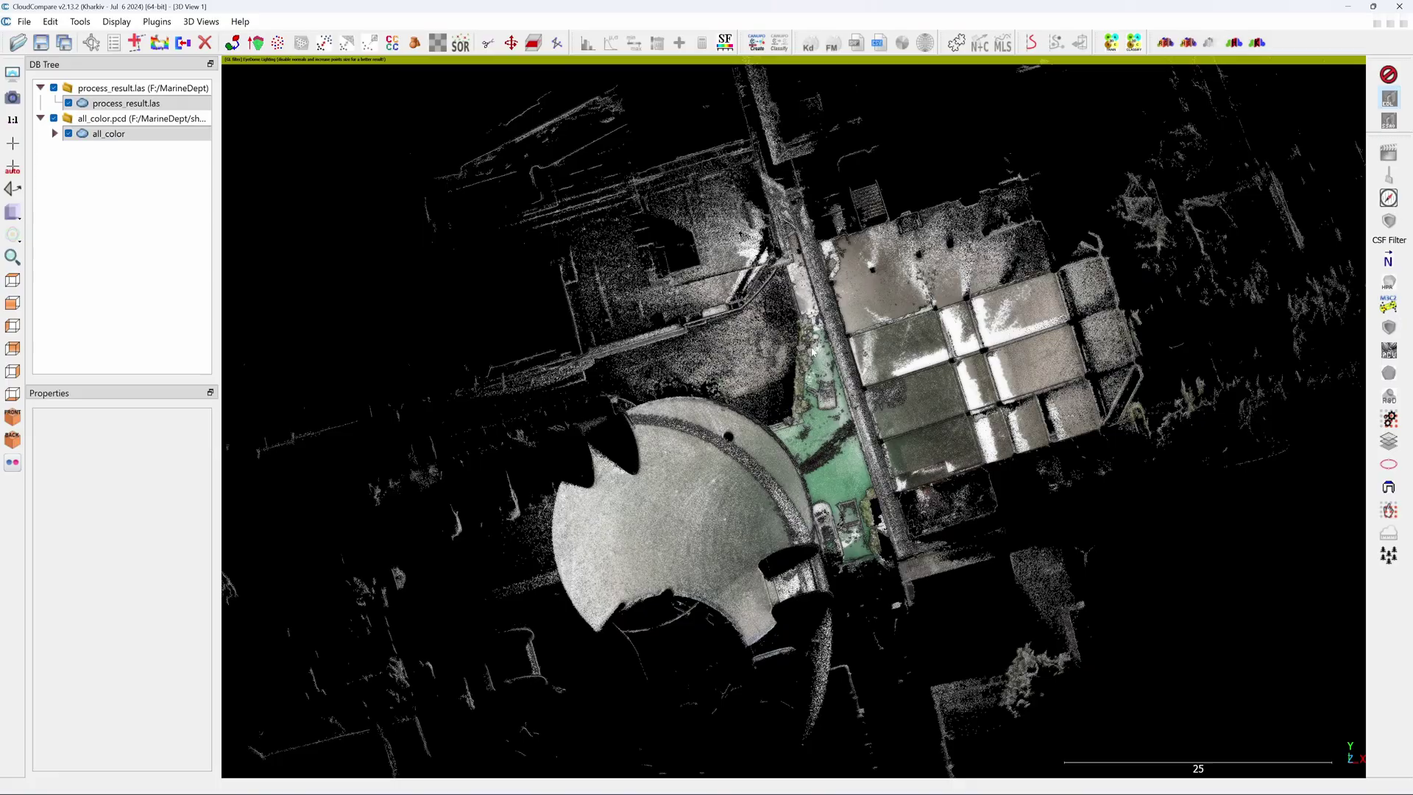
# - Segment both clouds with a four-sided polygon around the courtyard, part of the round canopy and the adjoining roofs, deleting all points outside it
pyautogui.click(488, 44)
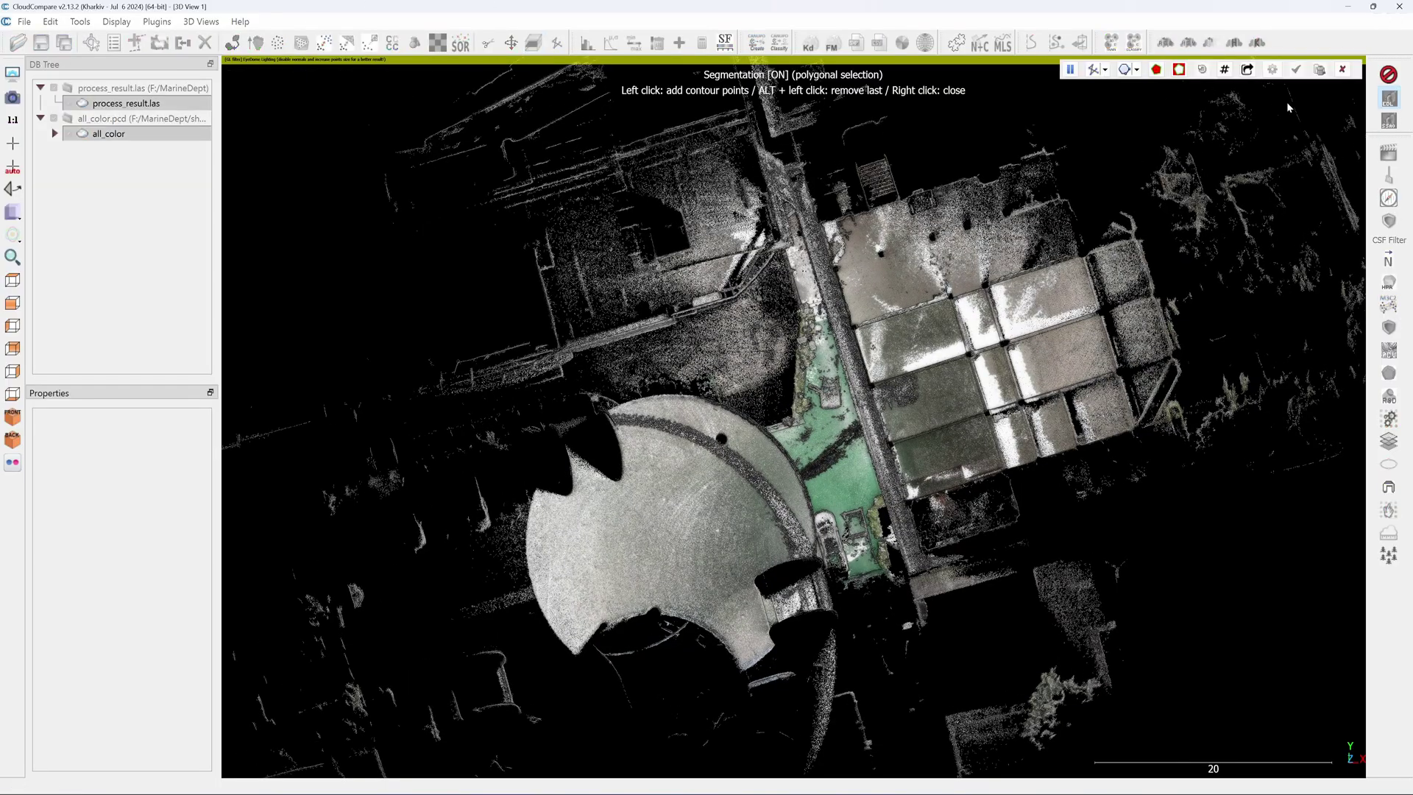
pyautogui.click(1135, 72)
pyautogui.click(538, 341)
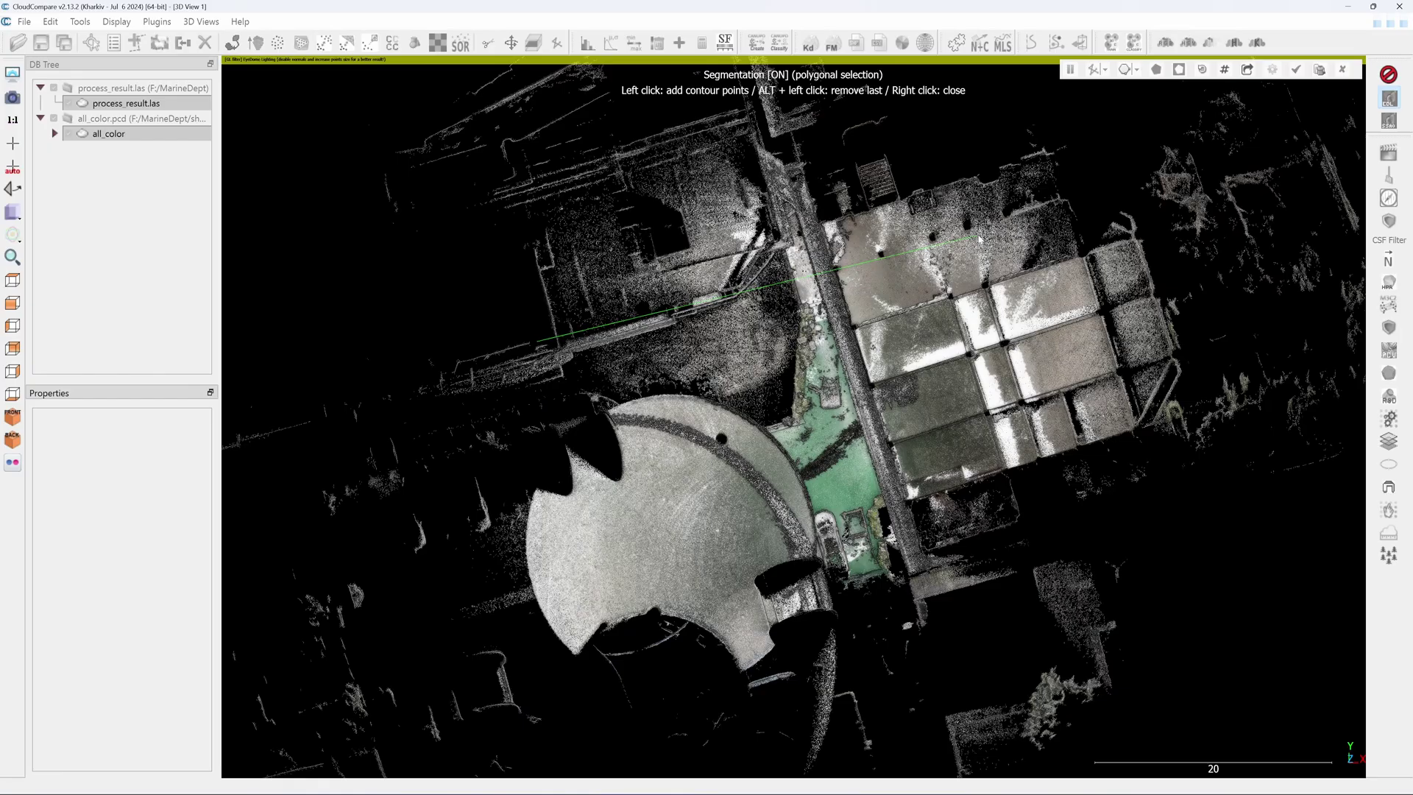
pyautogui.click(1078, 539)
pyautogui.click(774, 633)
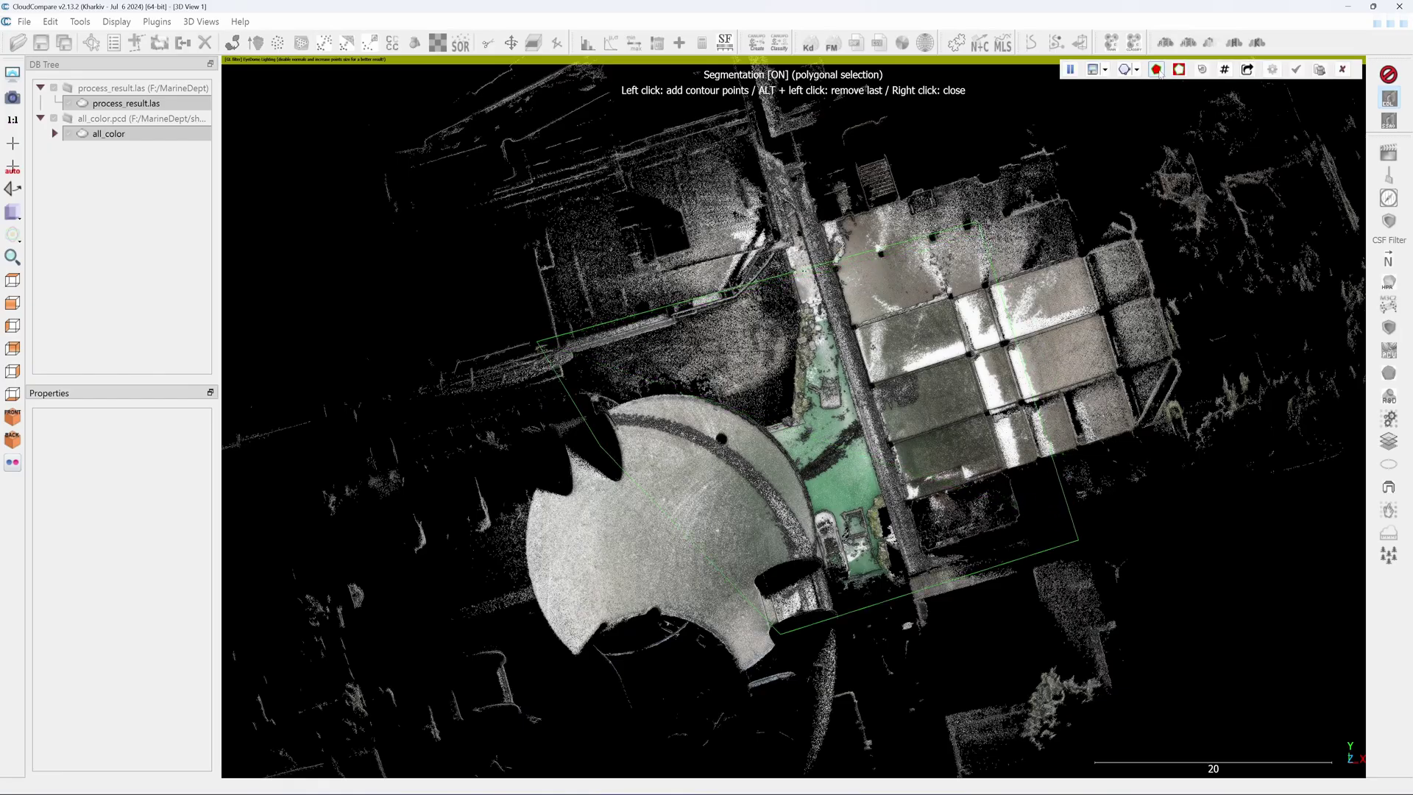
pyautogui.click(1156, 70)
pyautogui.click(1320, 70)
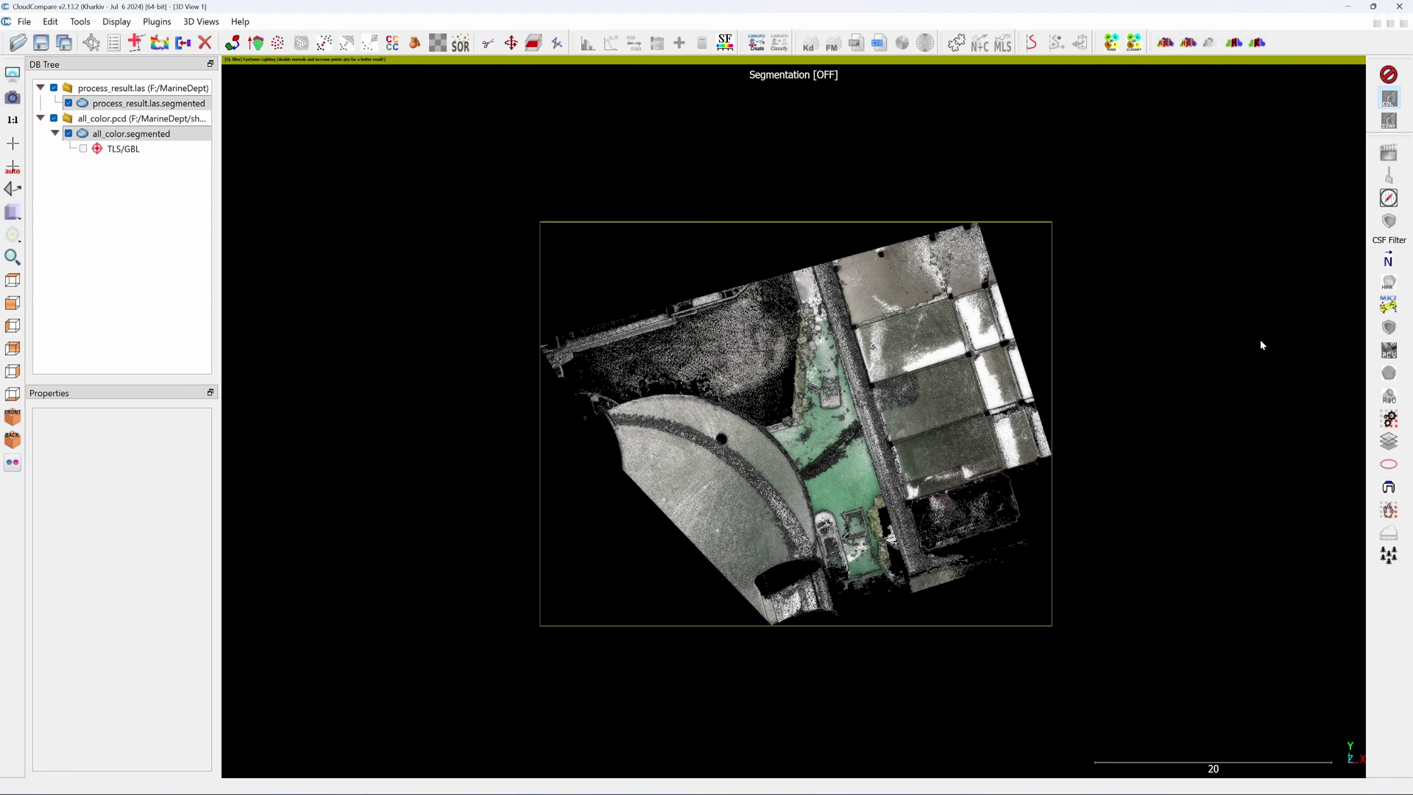
# - From a side view, segment out the upper floors of both clouds with a rectangular selection and delete the enclosed points
pyautogui.press('5')
pyautogui.moveTo(1247, 326); pyautogui.dragTo(1136, 268)
pyautogui.scroll(6, 1157, 276)
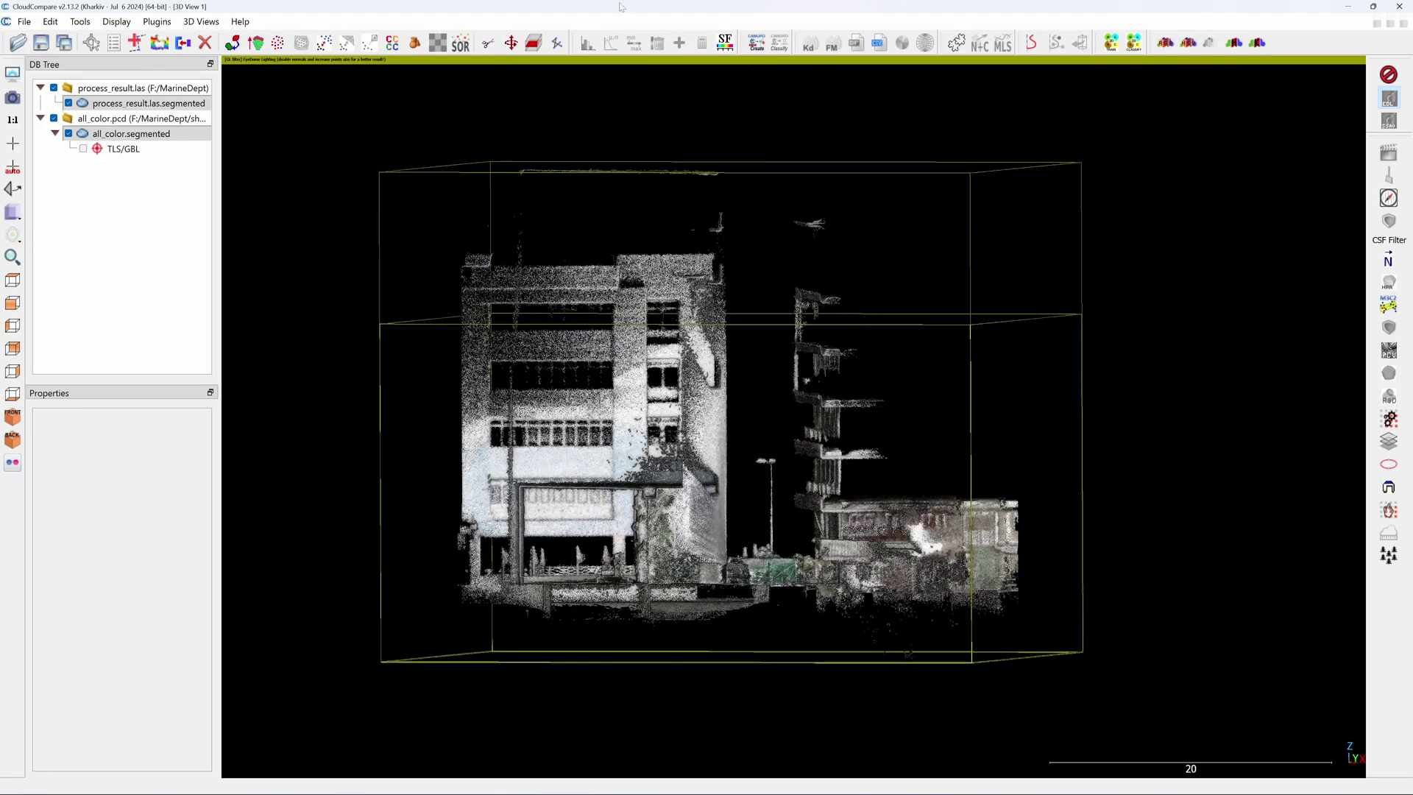
pyautogui.click(534, 43)
pyautogui.click(334, 122)
pyautogui.rightClick(1158, 392)
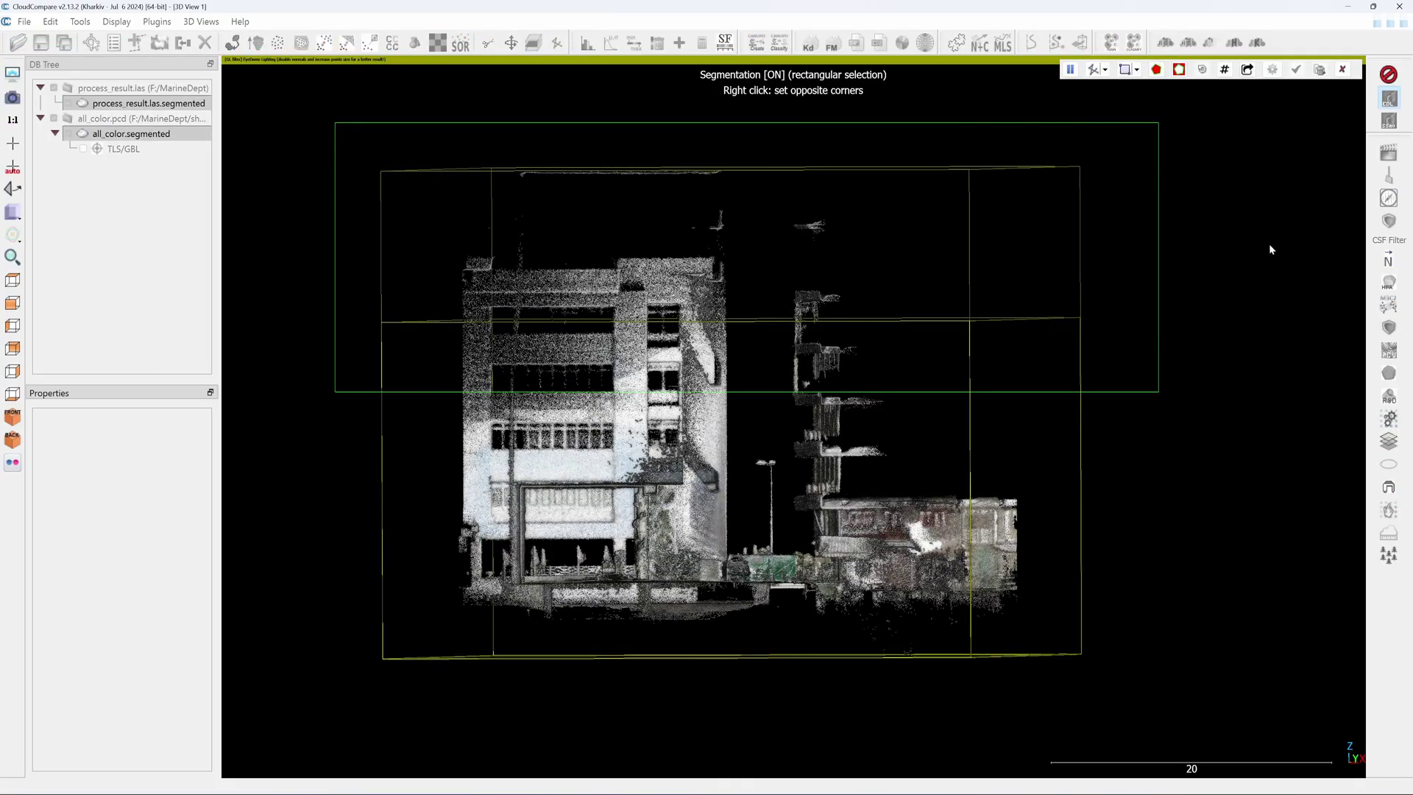
pyautogui.click(1180, 70)
pyautogui.click(1320, 70)
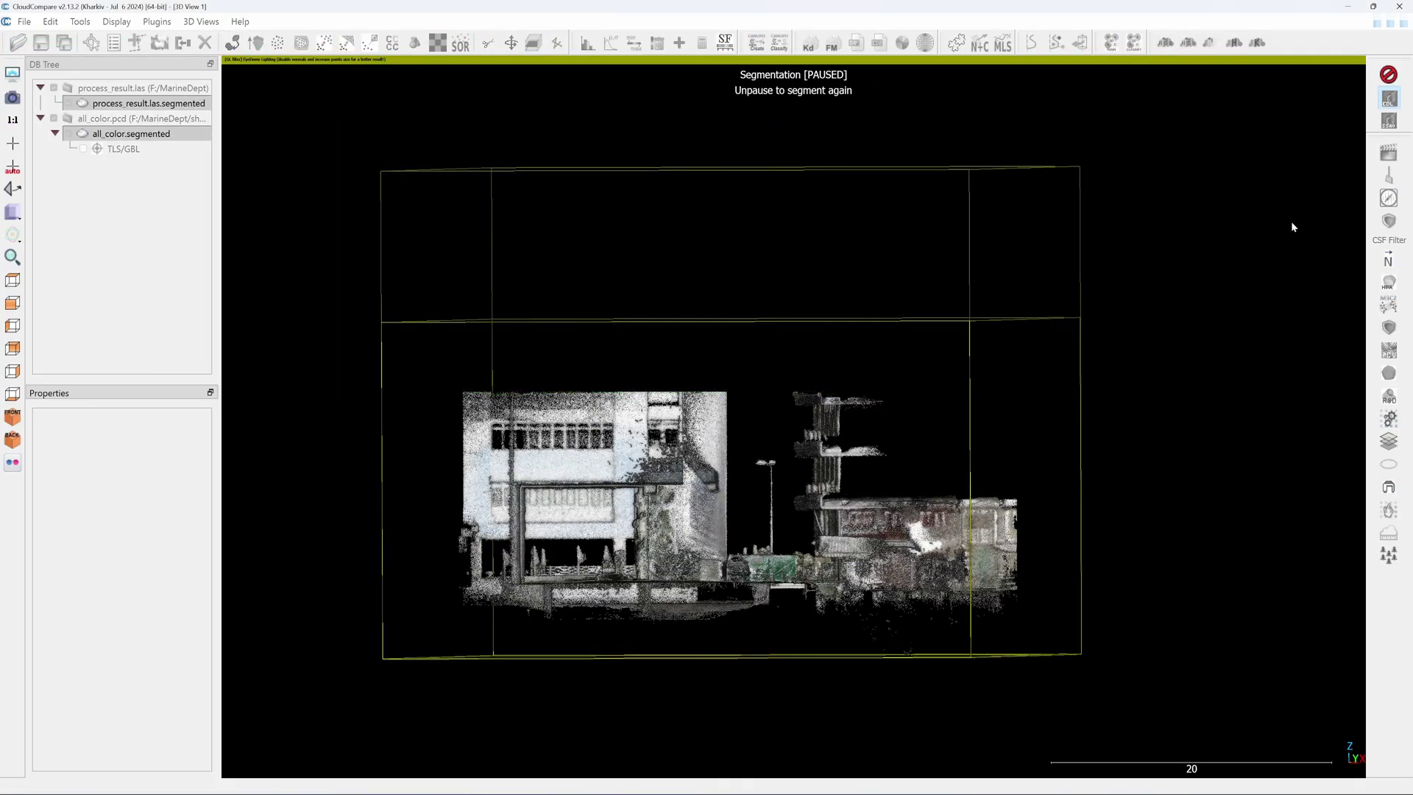
# - Leave only the cropped all_color cloud displayed and selected, and open it in the Broom tool
pyautogui.moveTo(1291, 220); pyautogui.dragTo(1056, 377)
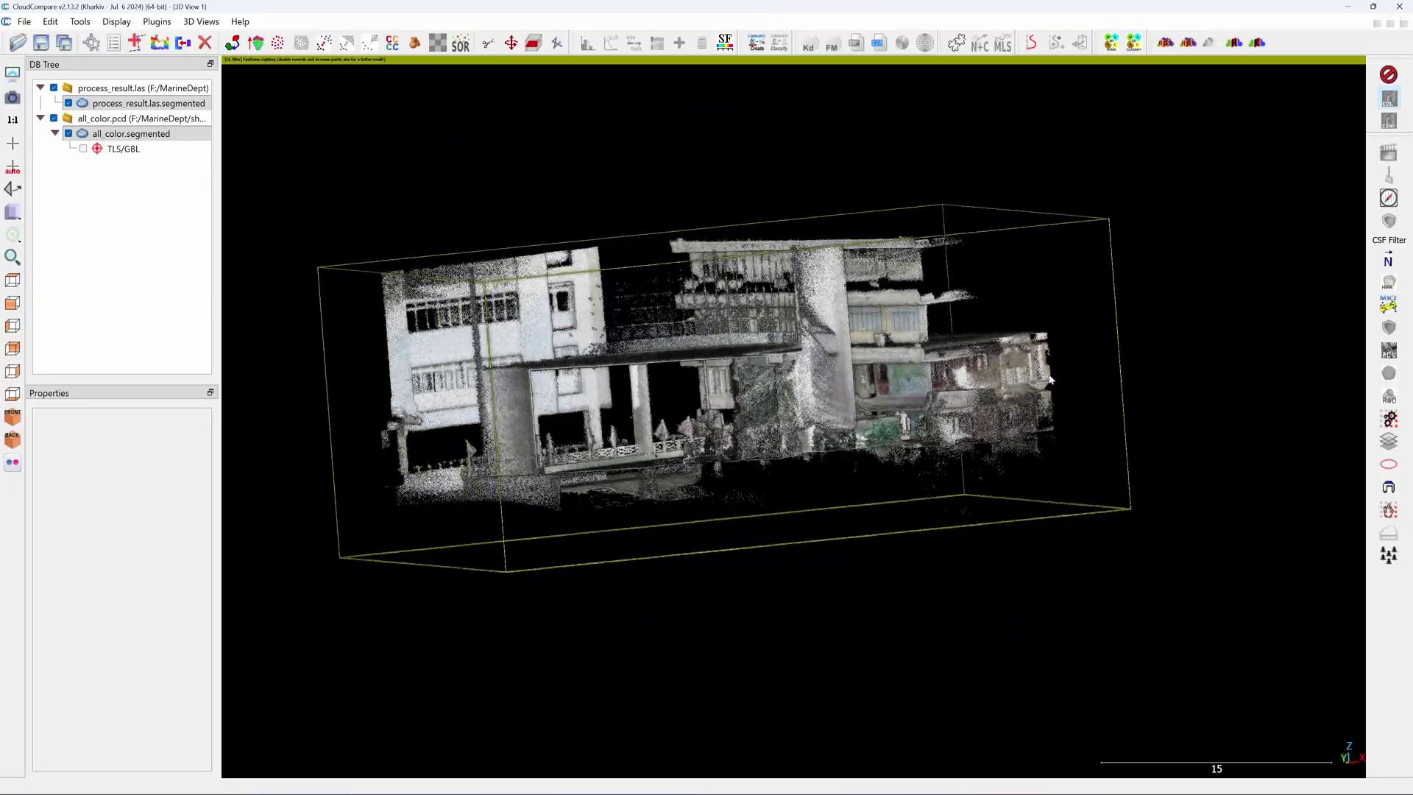
pyautogui.click(69, 133)
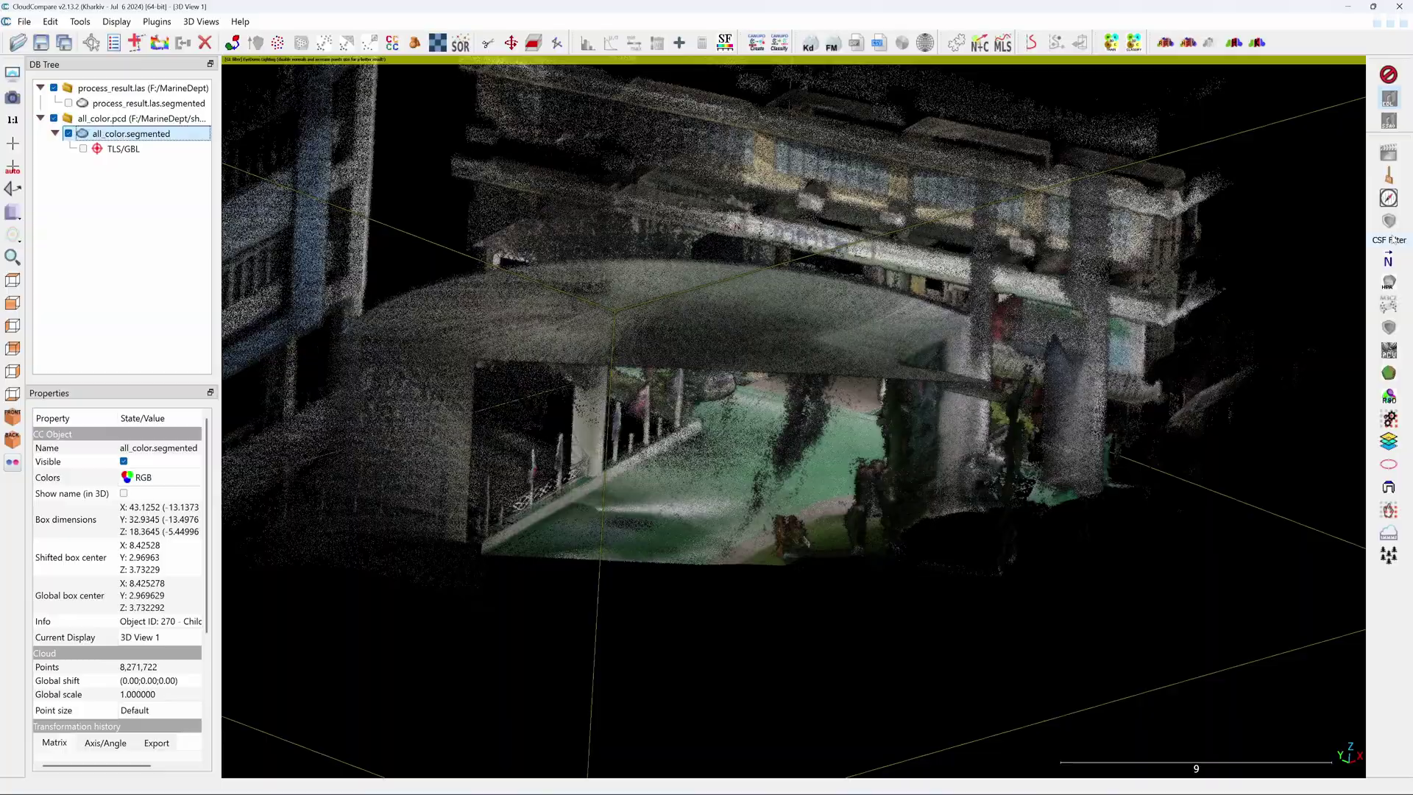
pyautogui.click(1391, 179)
pyautogui.press('Return')
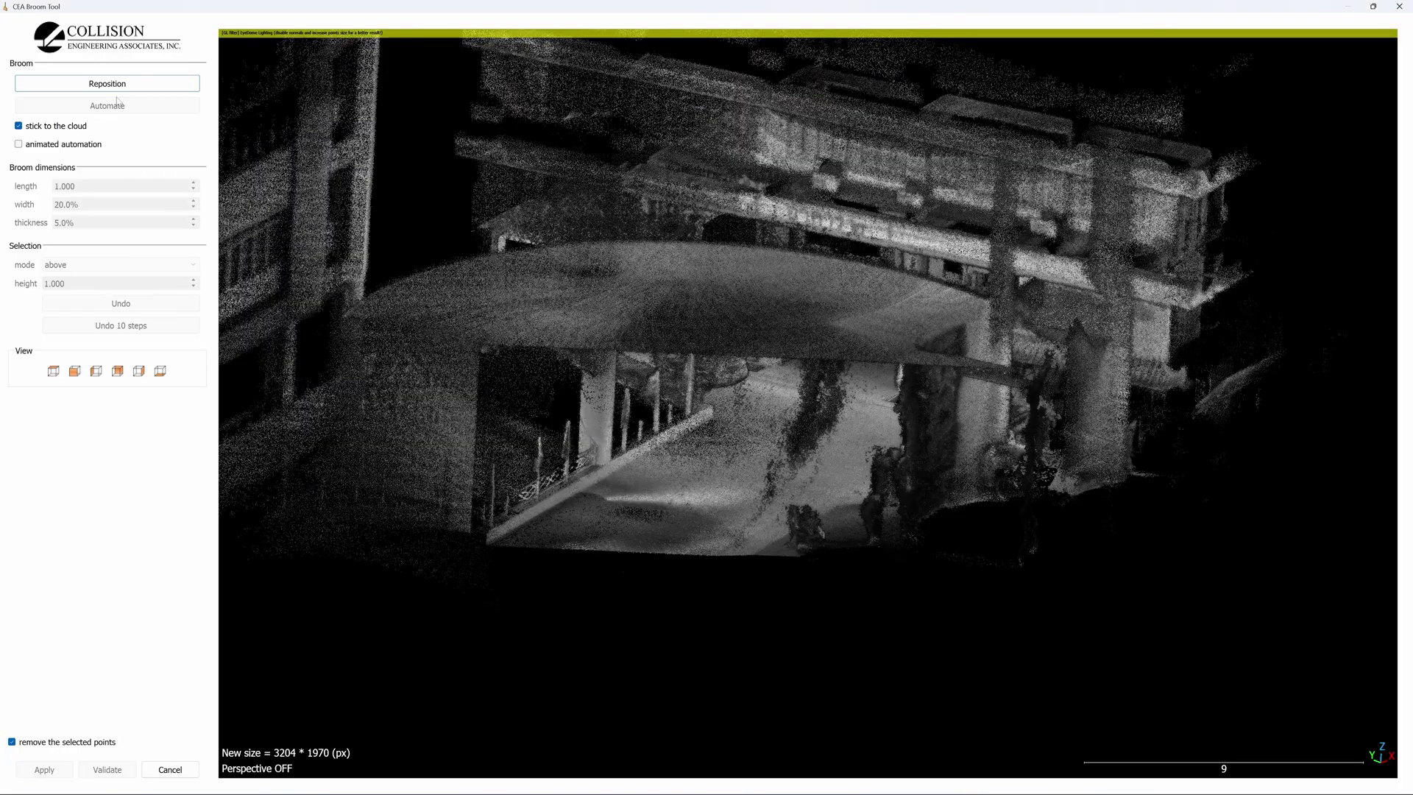
# - Place the broom on the driveway by picking two ground points, with length 1.061 and an above-selection height of 1.800
pyautogui.click(115, 86)
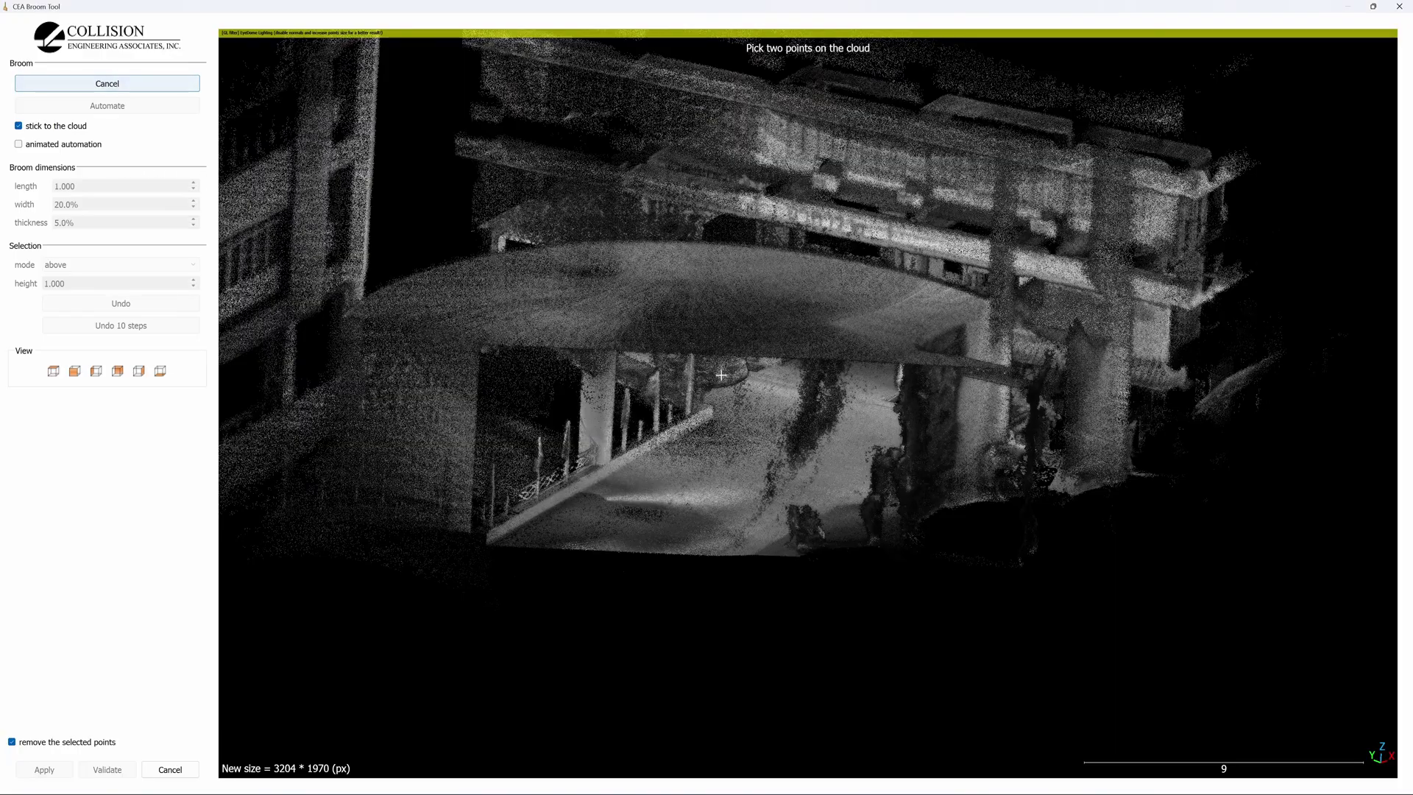
pyautogui.click(763, 482)
pyautogui.click(770, 477)
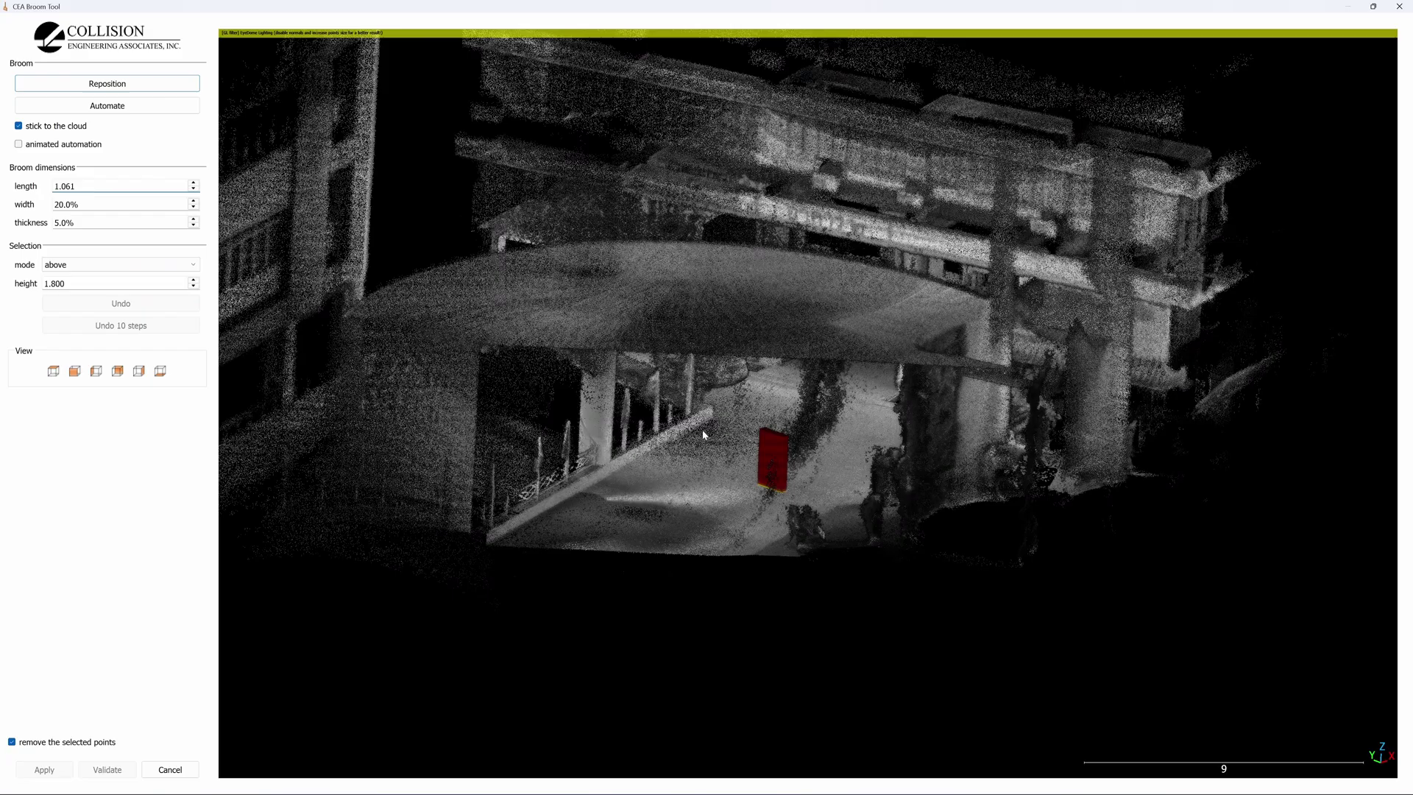
# - Sweep the broom over the driveway to remove the stray points above the ground in the all_color cloud, and validate the cleaned result
pyautogui.moveTo(777, 491)
pyautogui.mouseDown()
pyautogui.moveTo(760, 514)
pyautogui.moveTo(754, 437)
pyautogui.moveTo(697, 477)
pyautogui.moveTo(813, 442)
pyautogui.moveTo(813, 471)
pyautogui.moveTo(828, 465)
pyautogui.mouseUp()
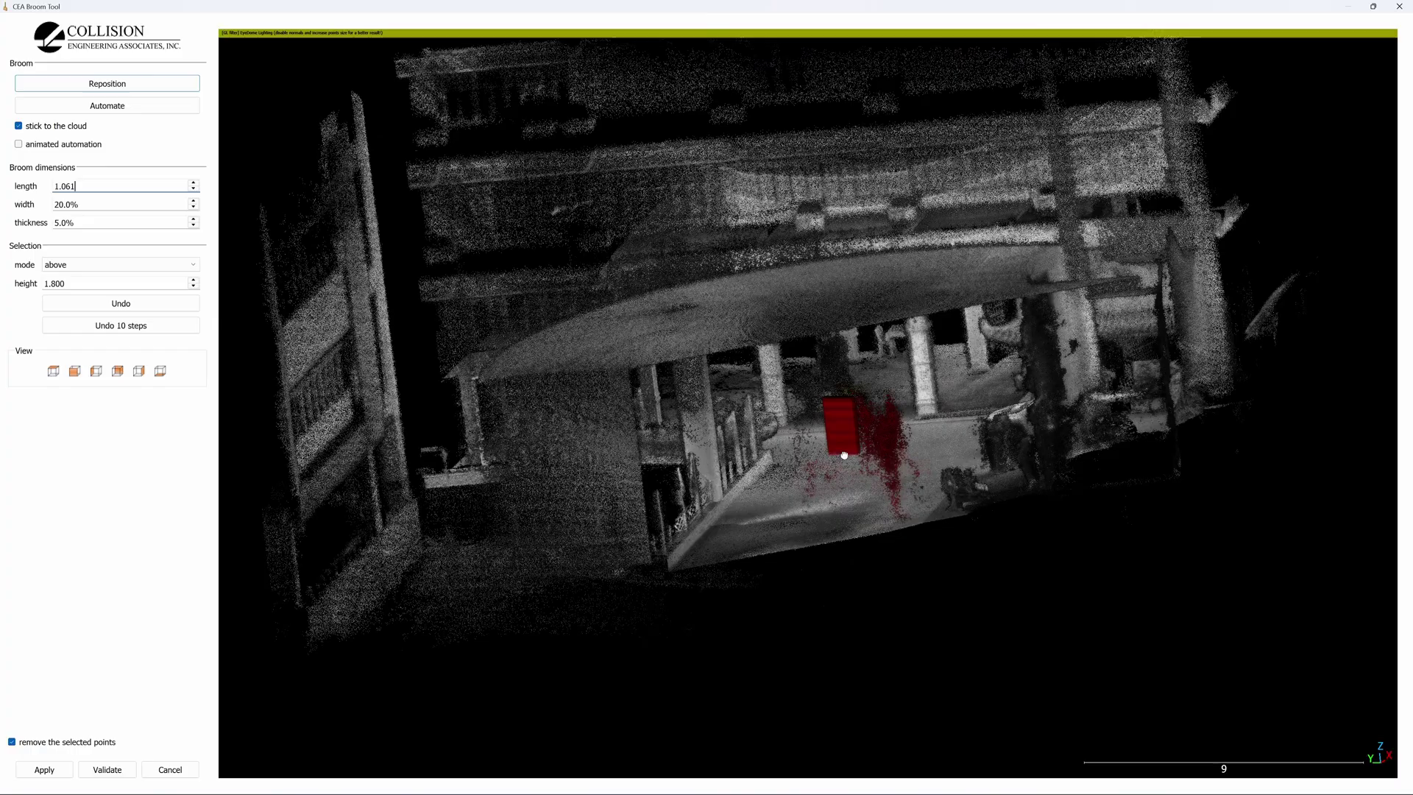
pyautogui.moveTo(846, 455)
pyautogui.mouseDown()
pyautogui.moveTo(877, 438)
pyautogui.moveTo(820, 454)
pyautogui.moveTo(800, 480)
pyautogui.moveTo(905, 482)
pyautogui.moveTo(918, 506)
pyautogui.mouseUp()
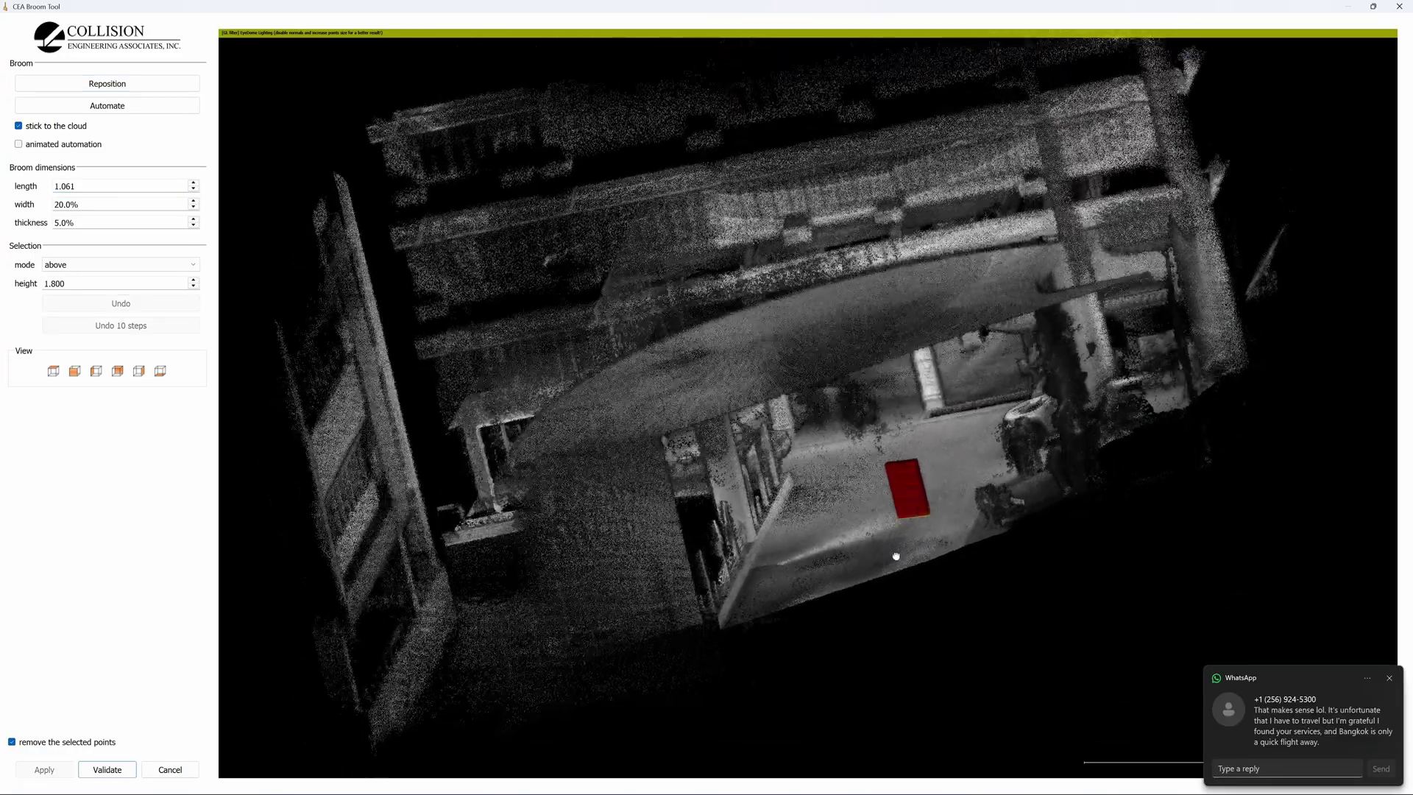
pyautogui.moveTo(895, 557); pyautogui.dragTo(899, 536)
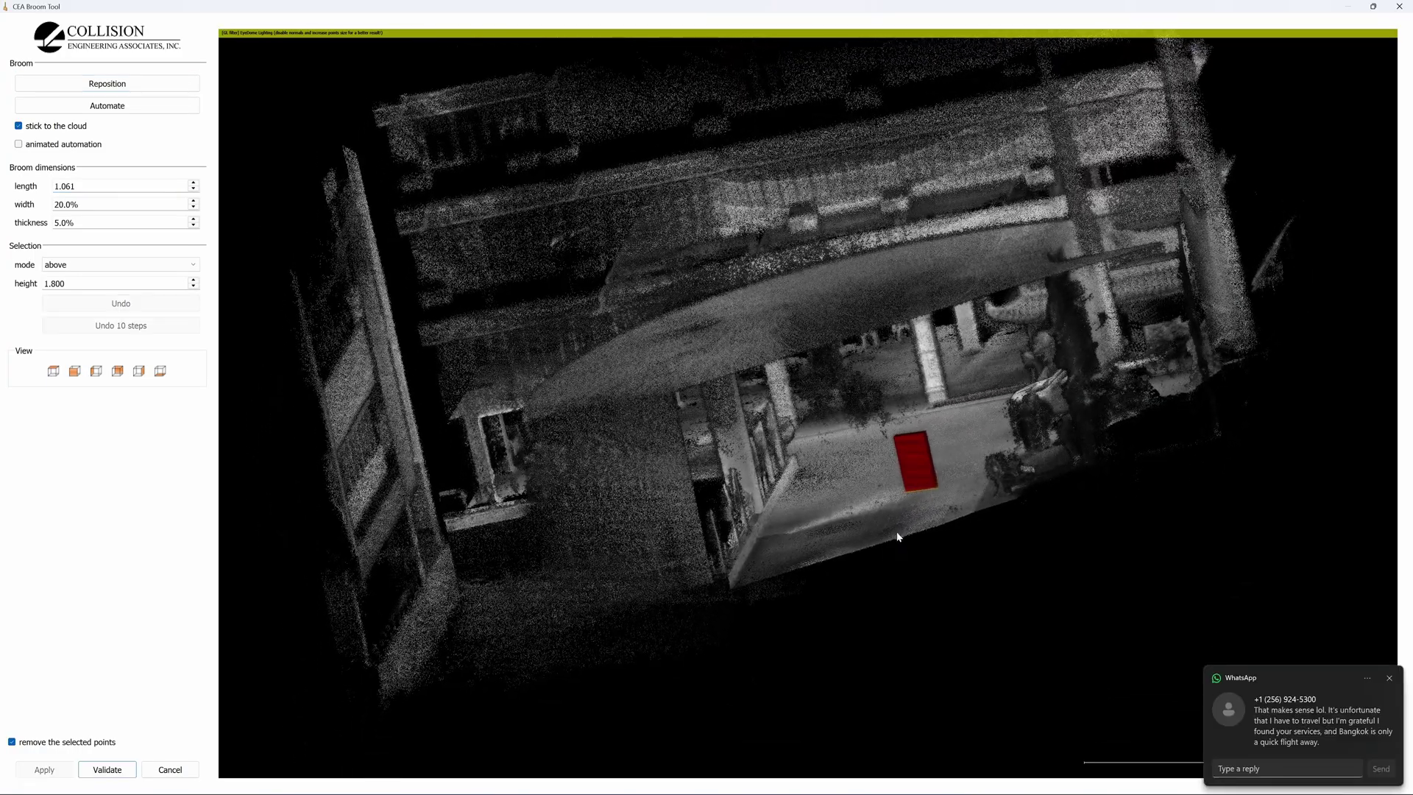
pyautogui.scroll(5, 905, 477)
pyautogui.moveTo(852, 448)
pyautogui.mouseDown()
pyautogui.moveTo(916, 599)
pyautogui.moveTo(881, 447)
pyautogui.mouseUp()
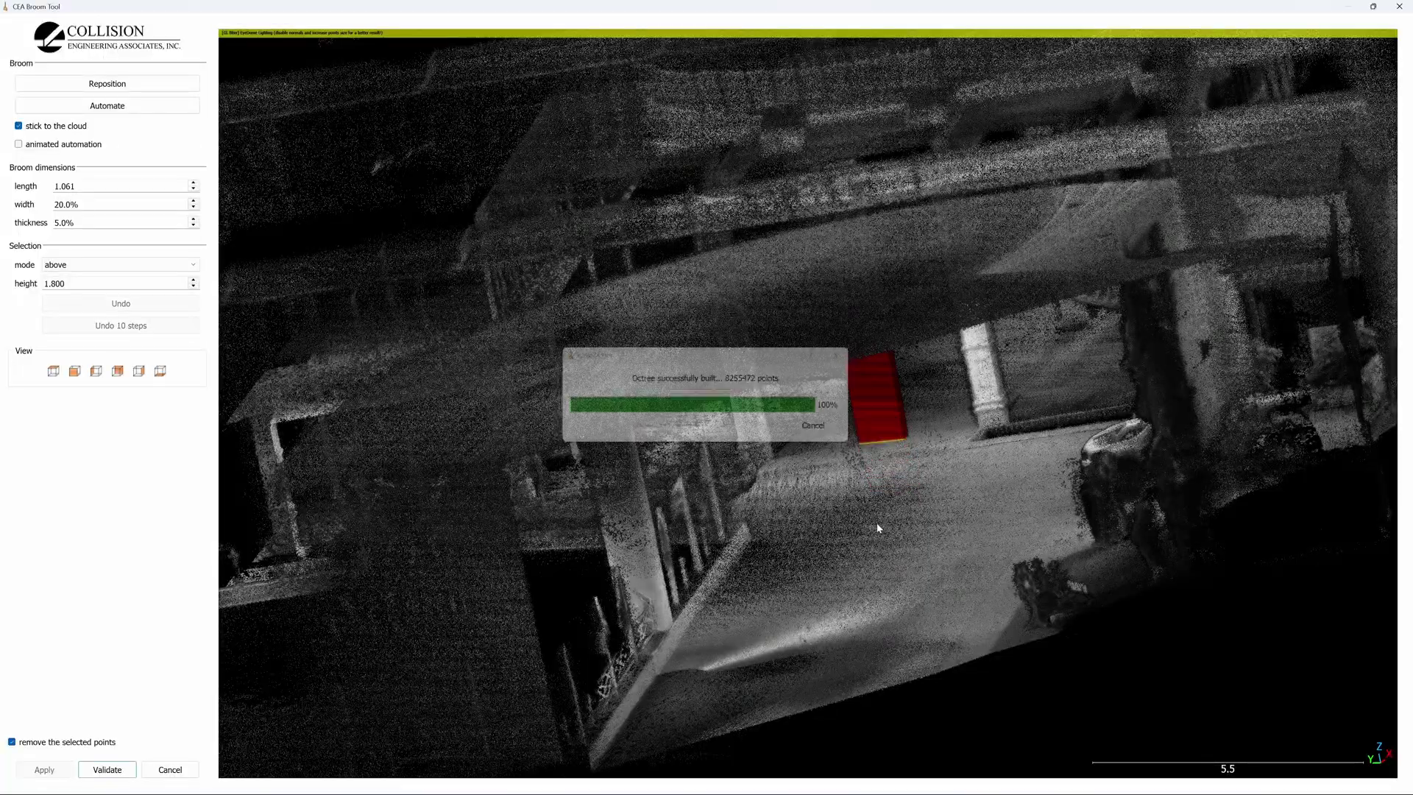
pyautogui.moveTo(877, 523); pyautogui.dragTo(122, 543)
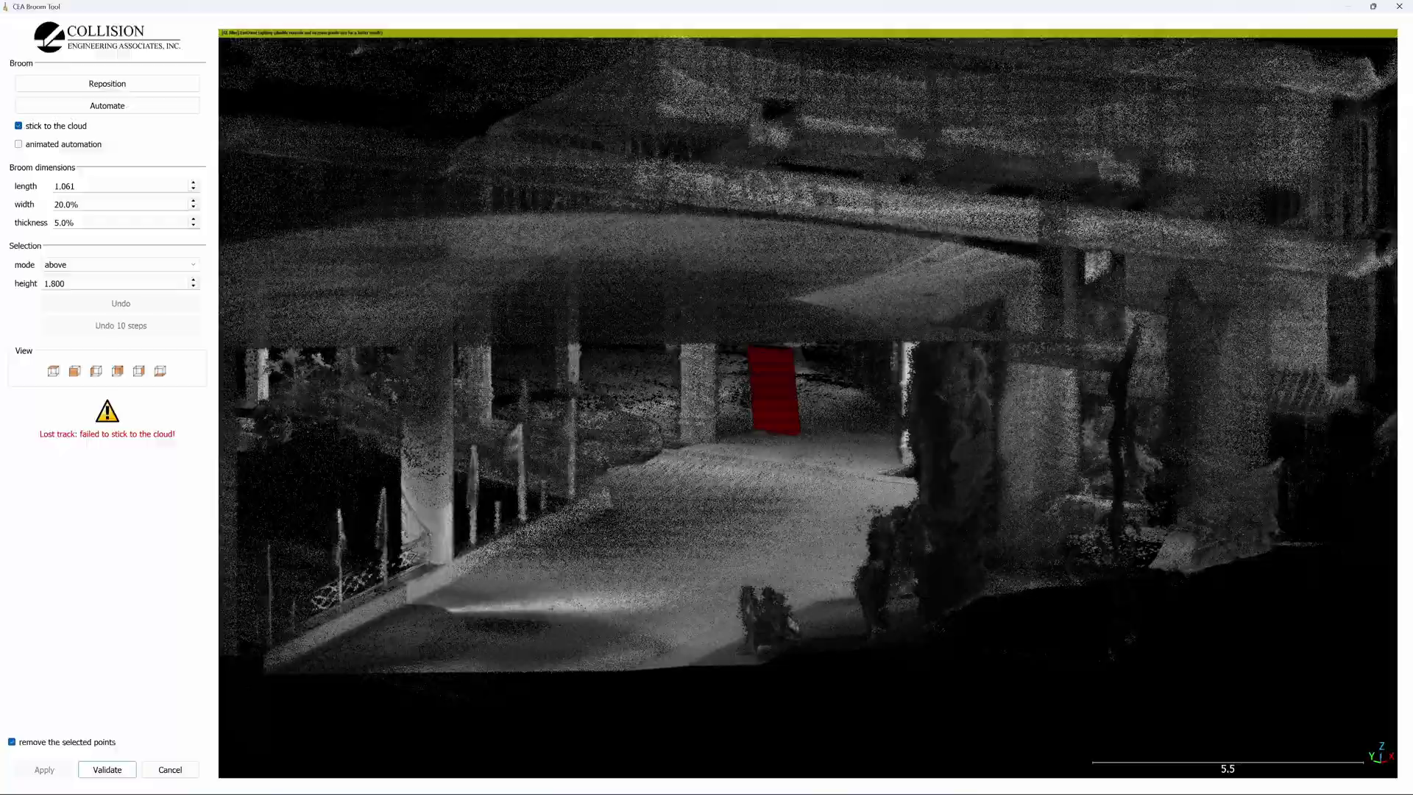
pyautogui.click(107, 769)
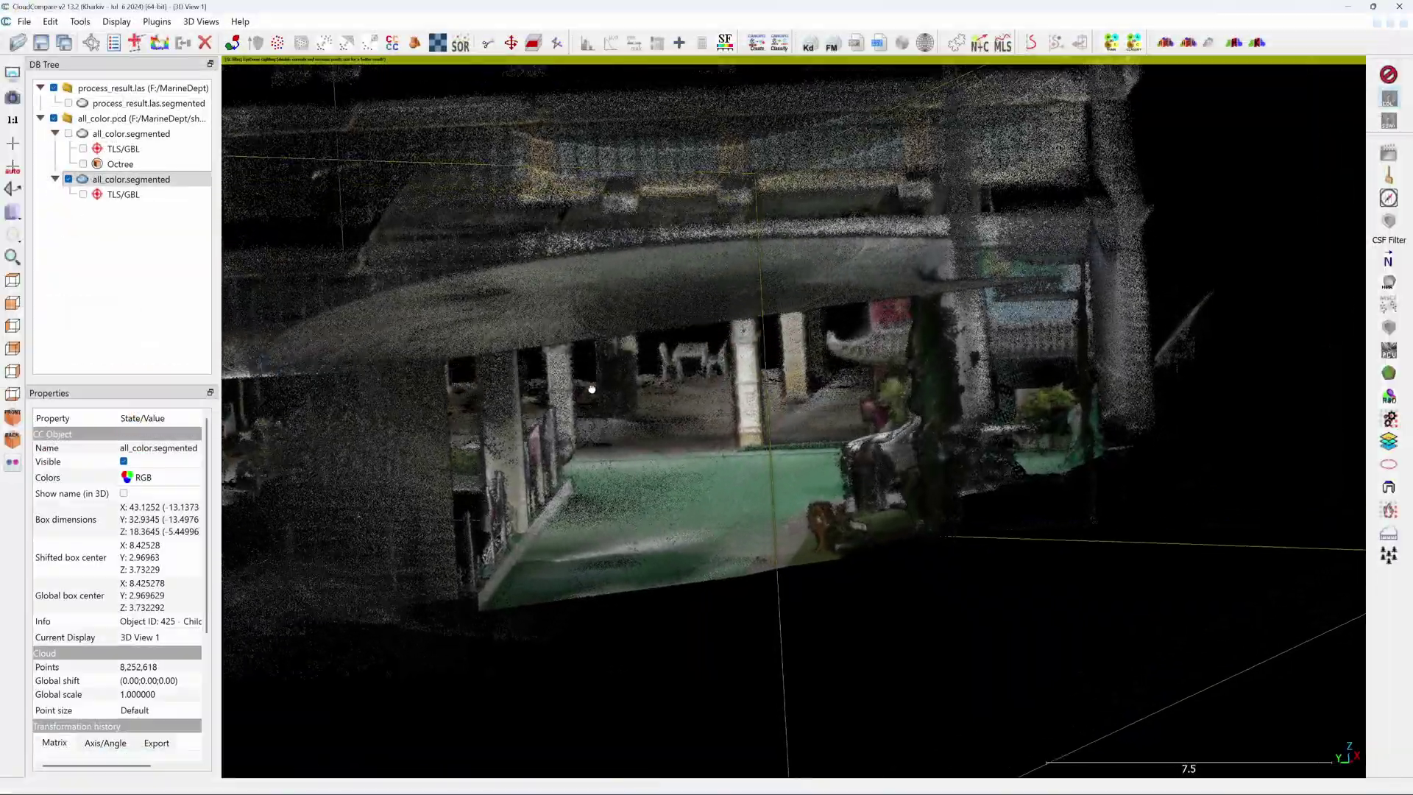
# - Clean the points above the driveway in the cropped process_result cloud using a broom of length 1.548 and selection height 1.800
pyautogui.moveTo(592, 389); pyautogui.dragTo(810, 420)
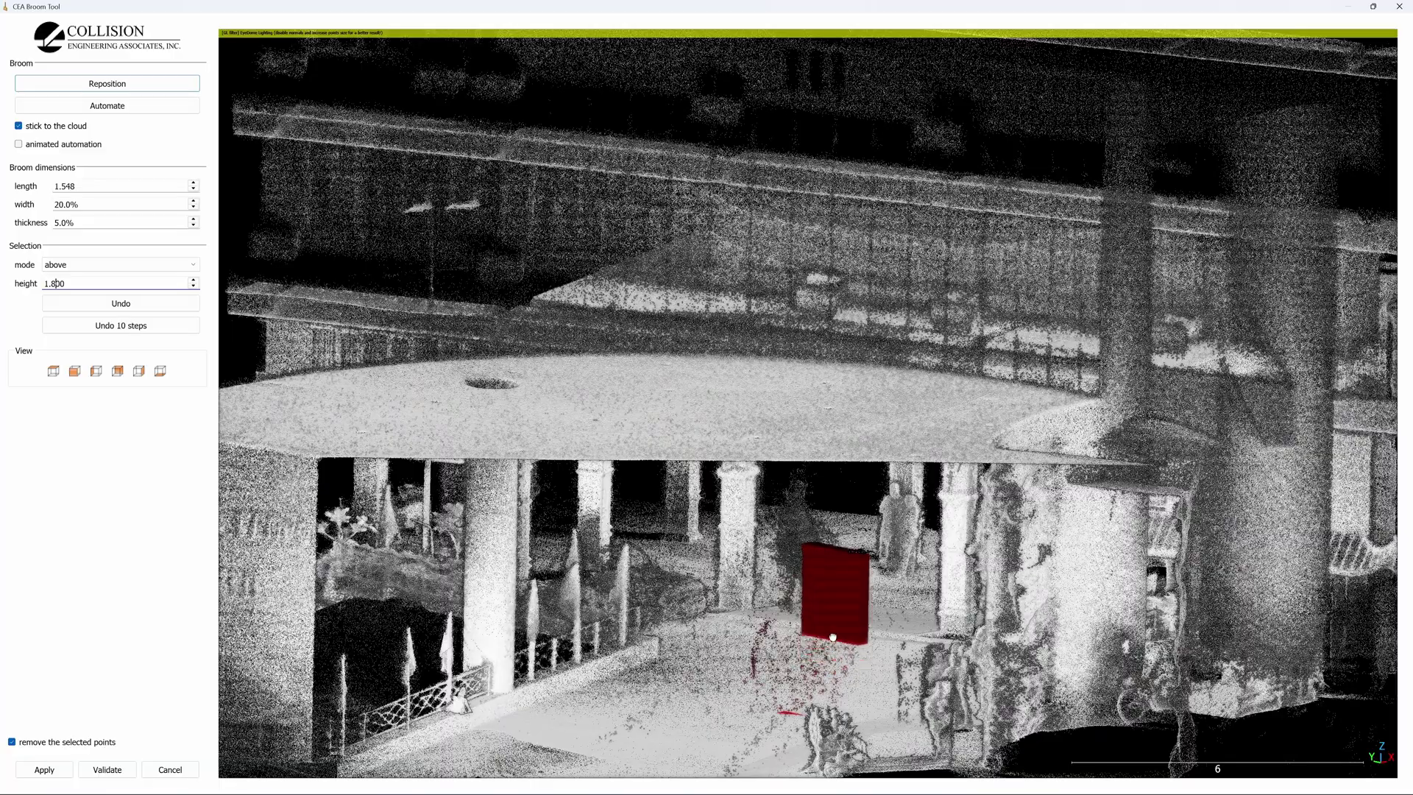
pyautogui.moveTo(830, 632)
pyautogui.mouseDown()
pyautogui.moveTo(771, 675)
pyautogui.moveTo(832, 634)
pyautogui.moveTo(811, 555)
pyautogui.moveTo(794, 559)
pyautogui.moveTo(806, 589)
pyautogui.moveTo(776, 645)
pyautogui.moveTo(659, 717)
pyautogui.moveTo(684, 750)
pyautogui.moveTo(738, 755)
pyautogui.moveTo(829, 672)
pyautogui.moveTo(732, 683)
pyautogui.moveTo(654, 743)
pyautogui.mouseUp()
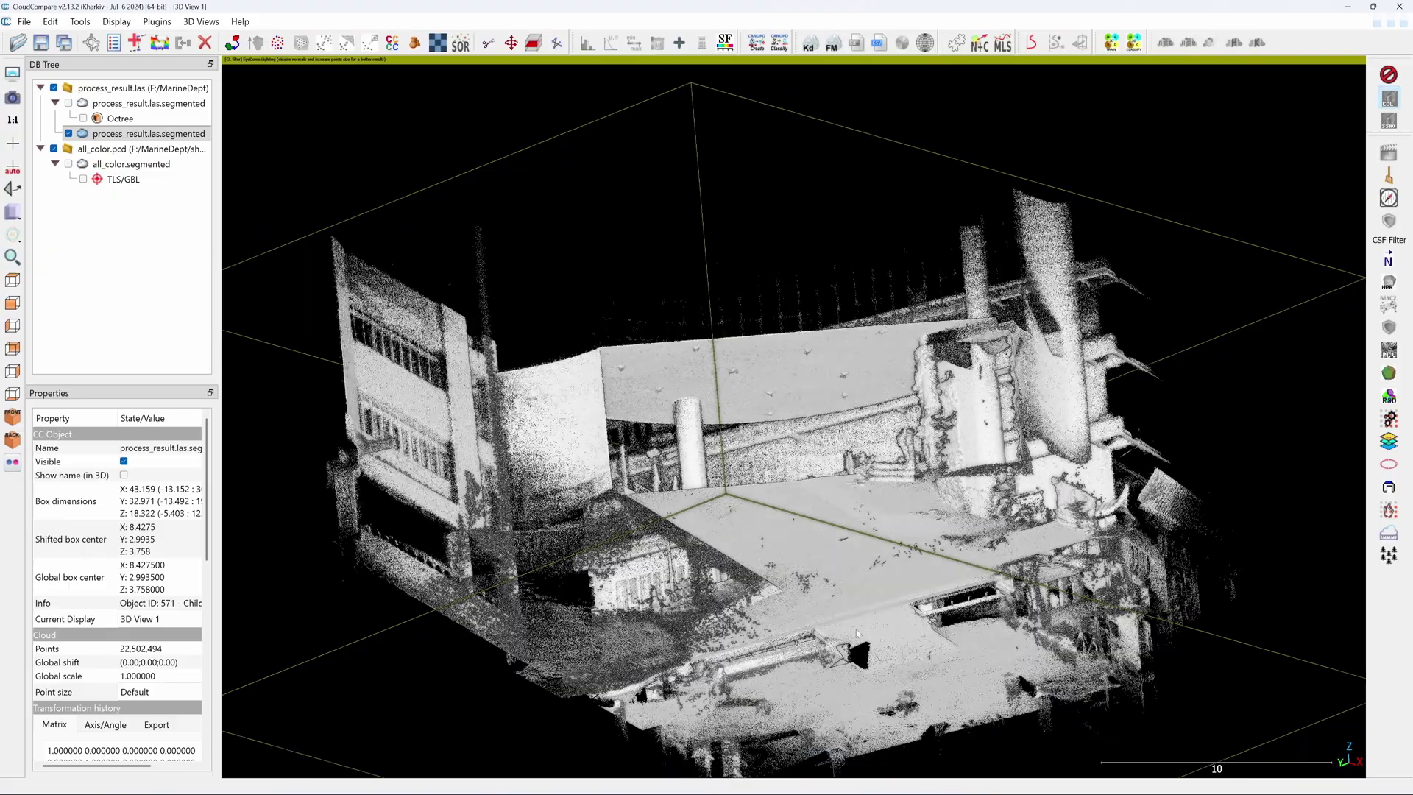
pyautogui.scroll(-2, 859, 625)
pyautogui.moveTo(864, 625); pyautogui.dragTo(960, 620)
pyautogui.scroll(3, 845, 633)
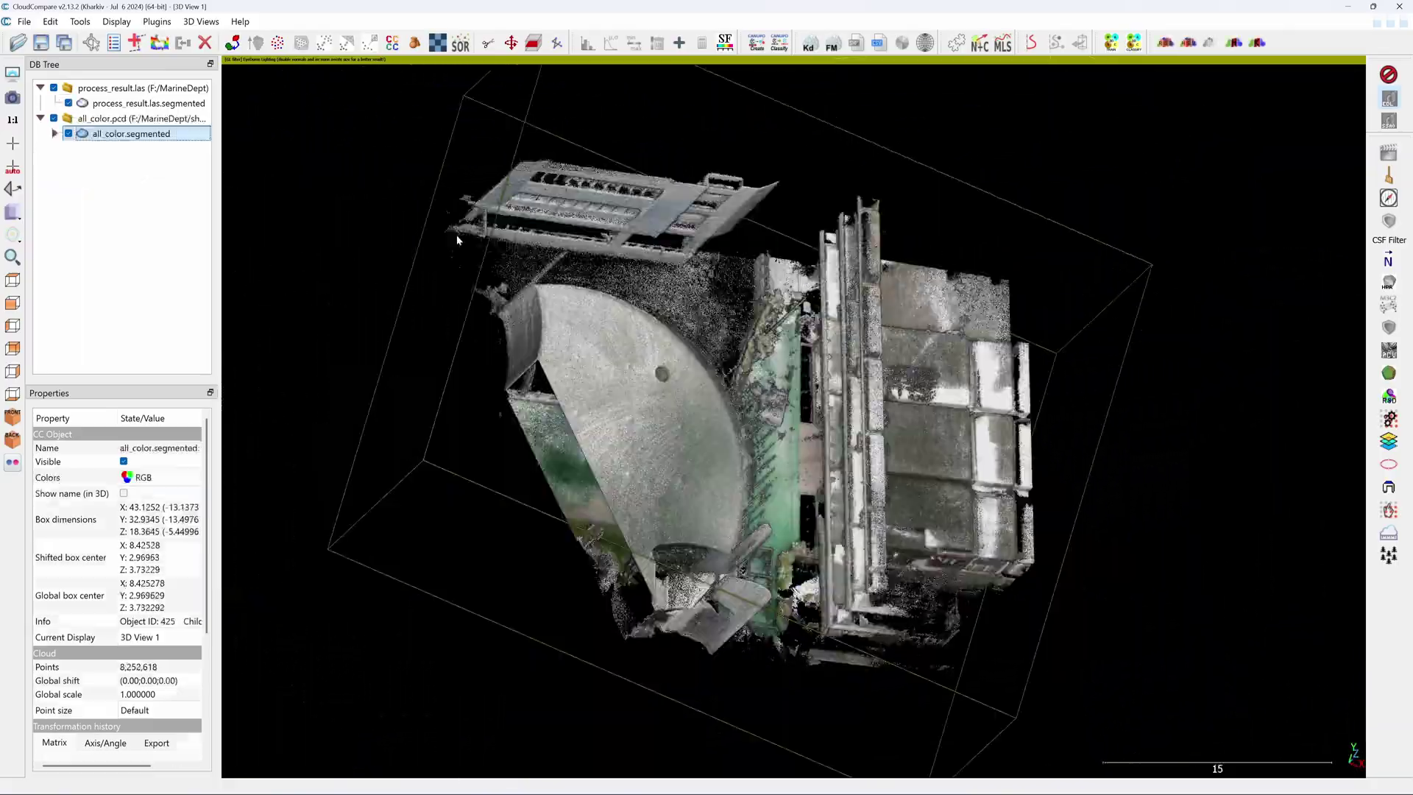
# - Select both cleaned clouds together and restrict their interactive rotation to the Z axis
pyautogui.moveTo(456, 240); pyautogui.dragTo(398, 243)
pyautogui.keyDown('ctrl'); pyautogui.click(158, 104); pyautogui.keyUp('ctrl')
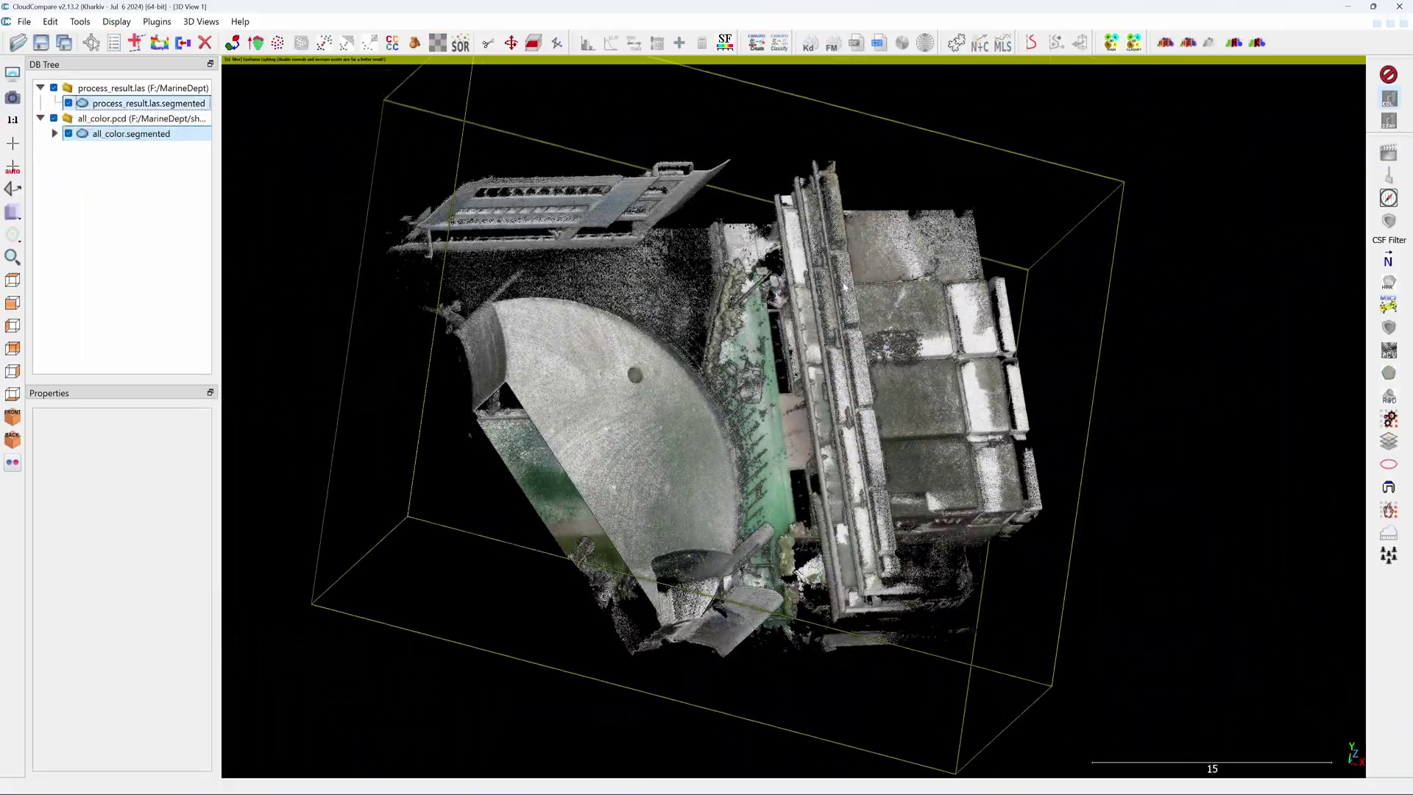
pyautogui.moveTo(979, 228); pyautogui.dragTo(844, 286)
pyautogui.click(511, 43)
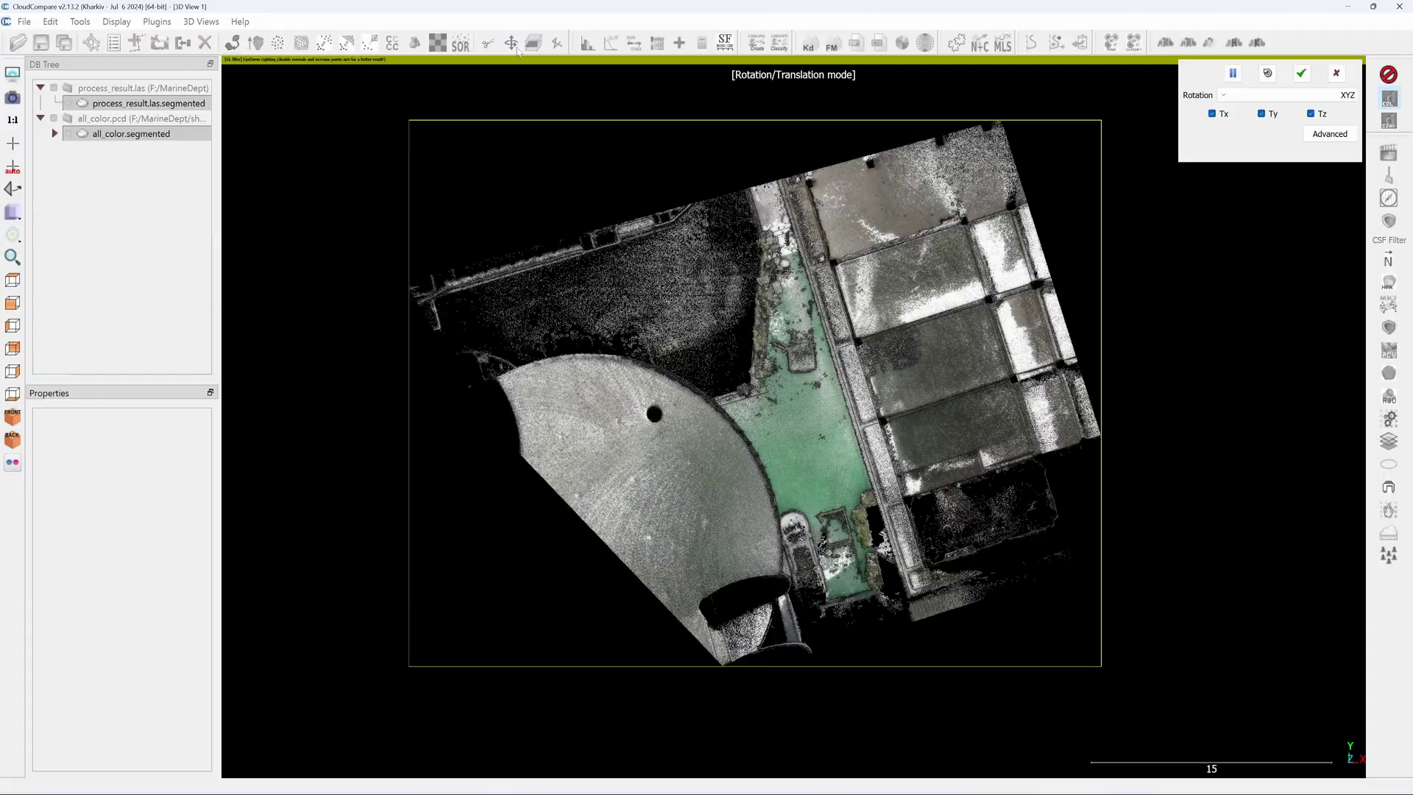
pyautogui.click(1283, 95)
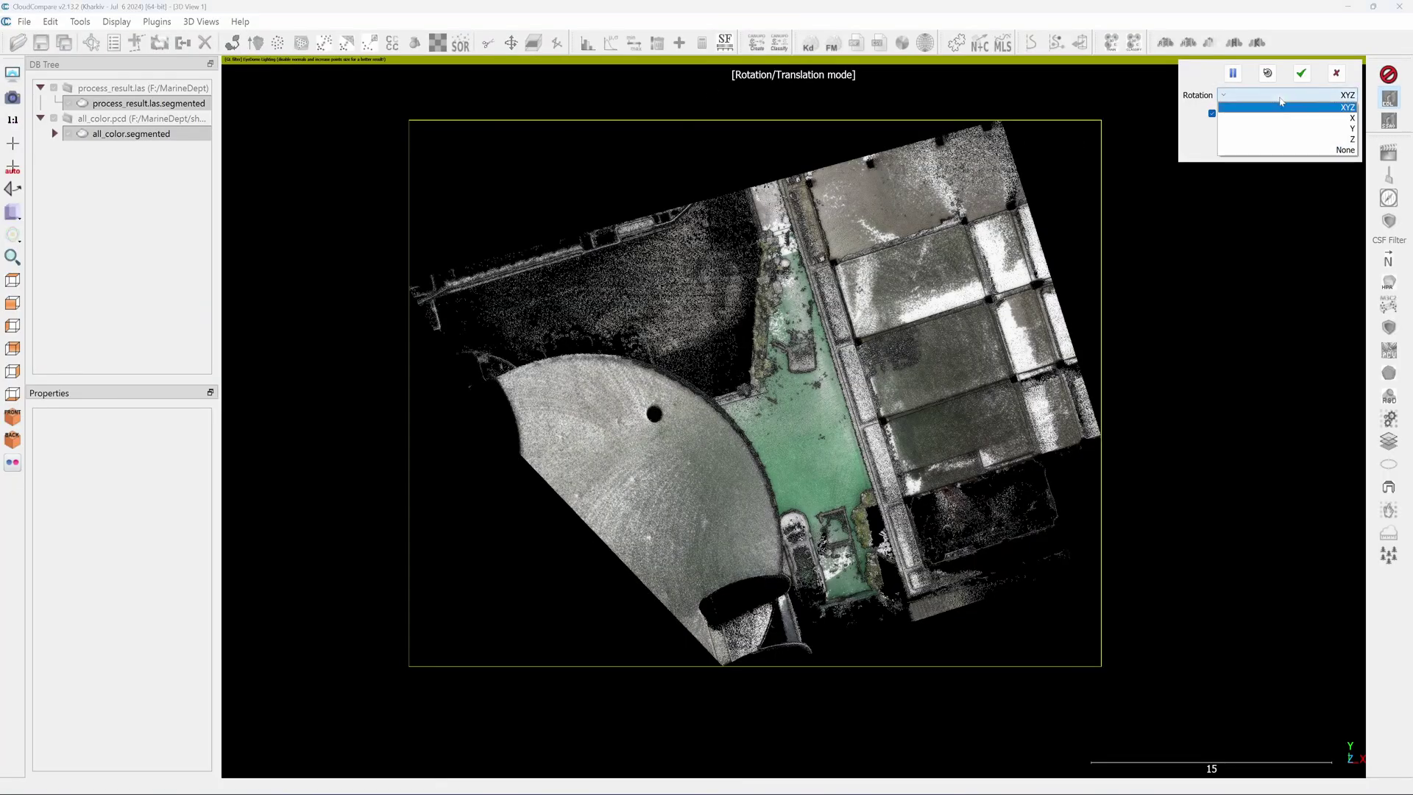
pyautogui.click(1279, 144)
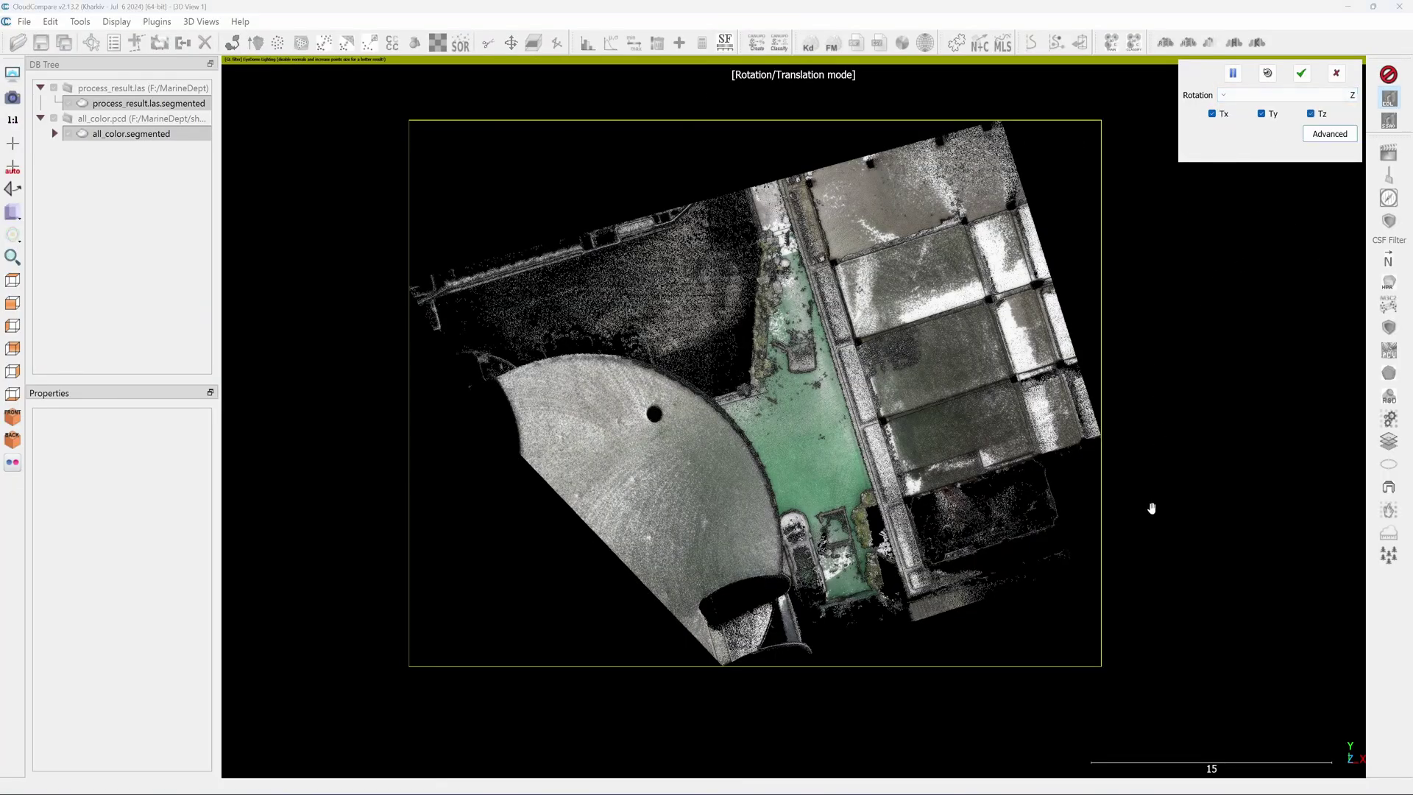
# - Rotate both clouds about Z until the long building wall runs horizontally in top view, shift them back into view, and apply the transformation
pyautogui.moveTo(1152, 508); pyautogui.dragTo(1048, 457)
pyautogui.moveTo(901, 644); pyautogui.dragTo(882, 410, button='right')
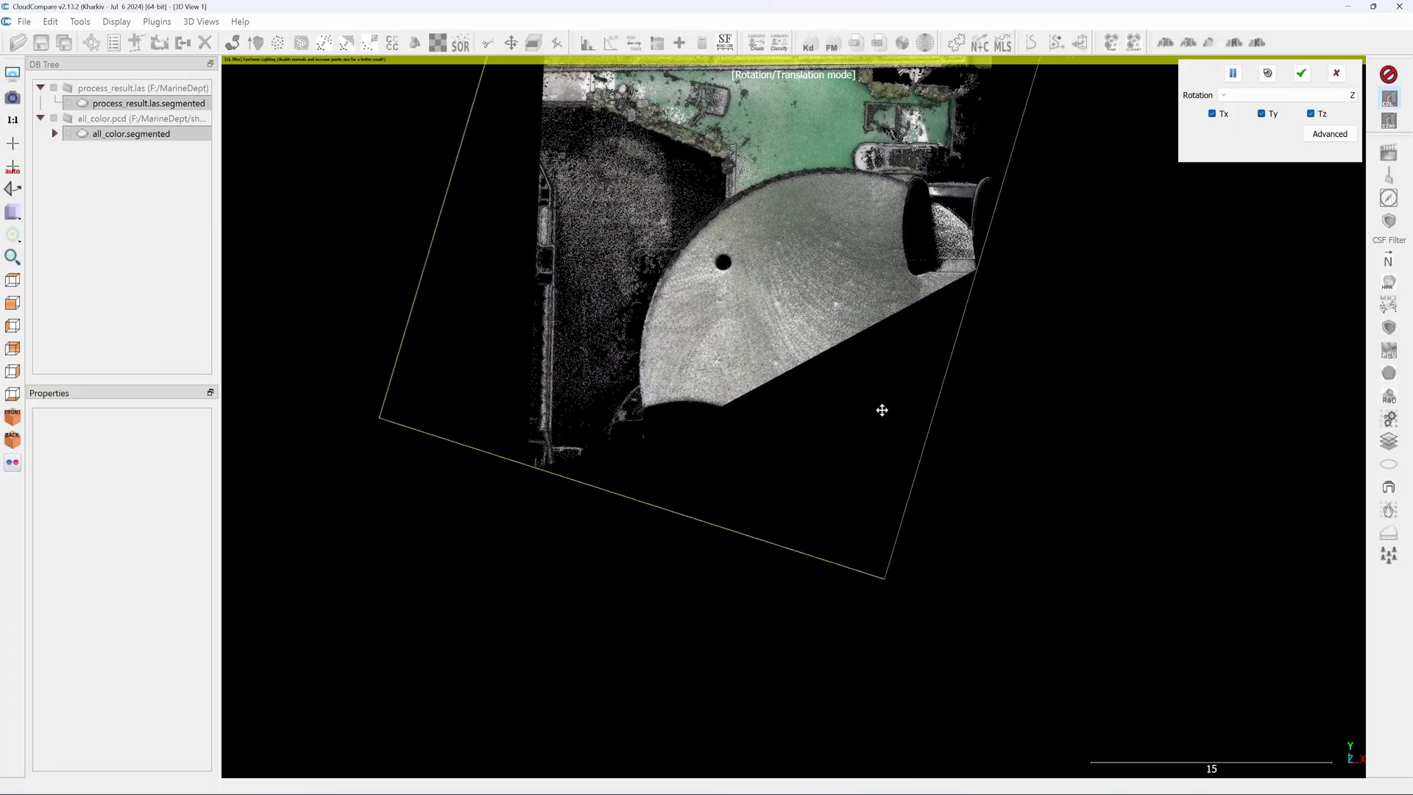
pyautogui.moveTo(883, 410); pyautogui.dragTo(881, 406, button='right')
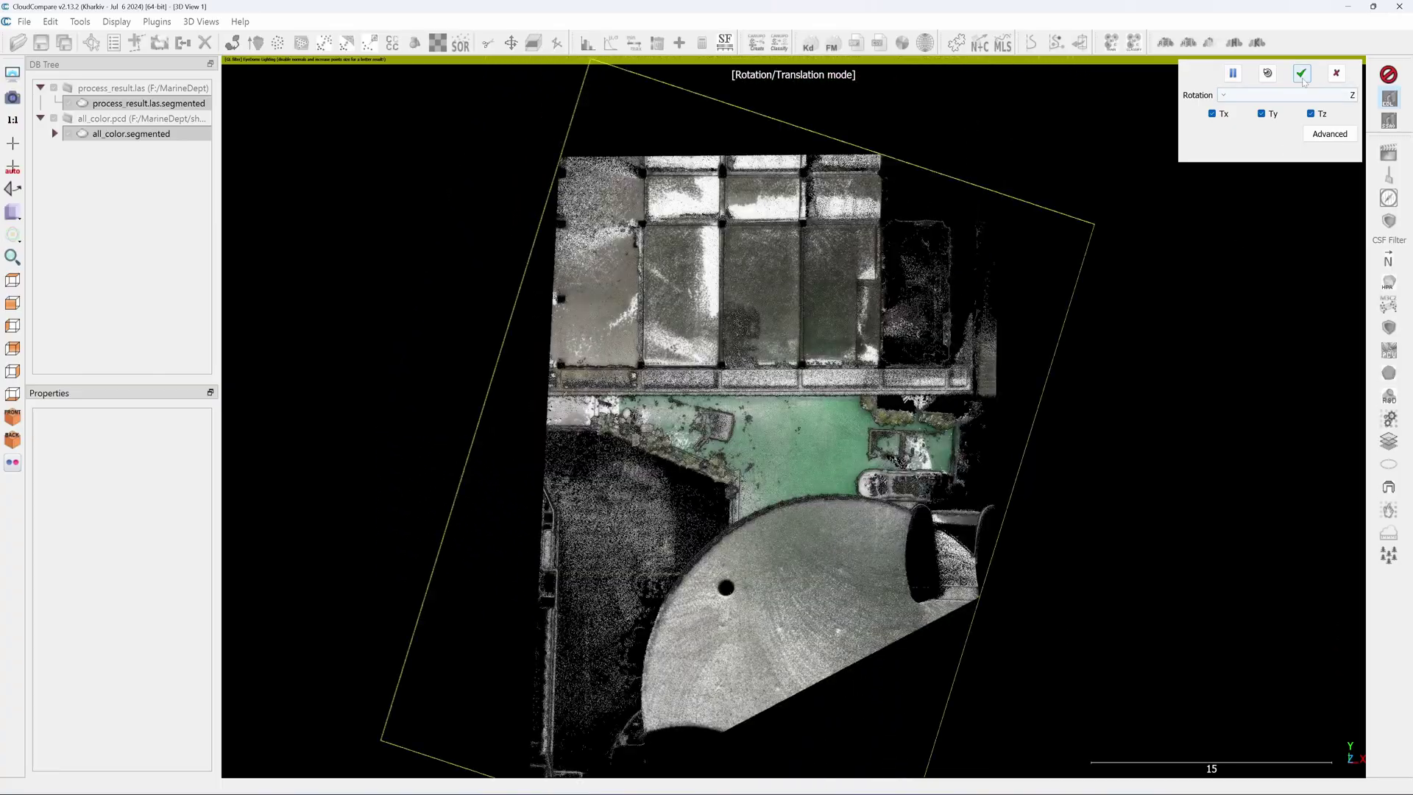
pyautogui.click(1302, 74)
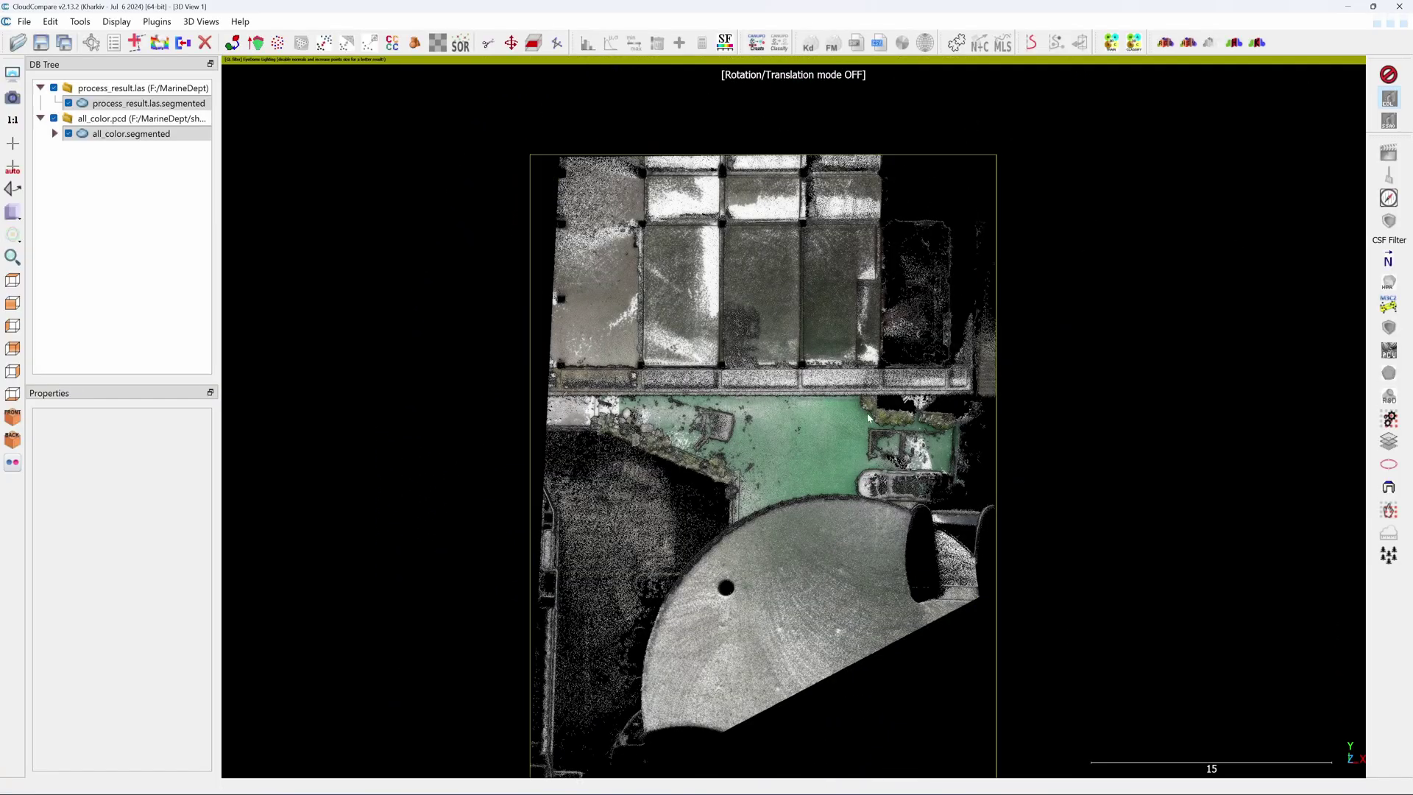
pyautogui.scroll(8, 836, 589)
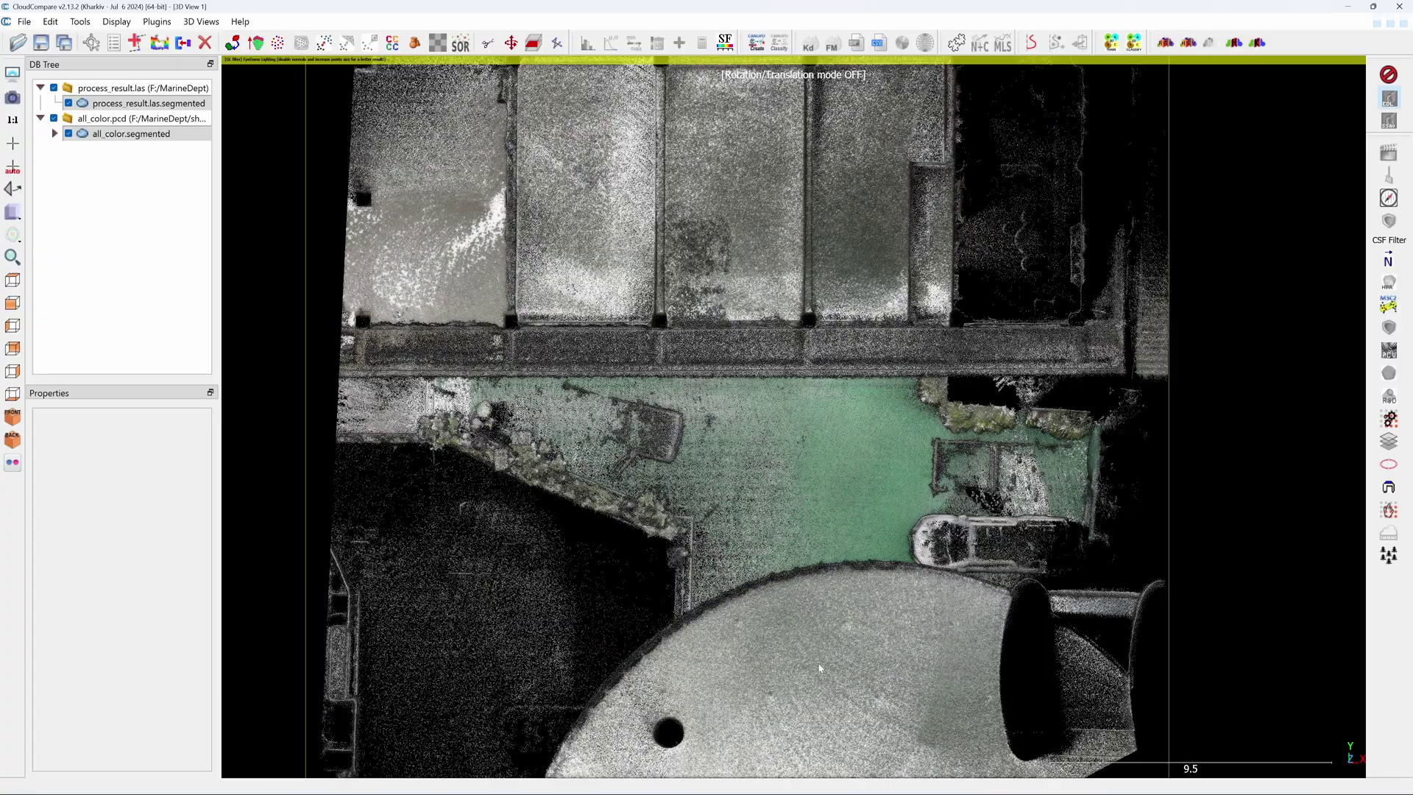
pyautogui.moveTo(836, 617); pyautogui.dragTo(834, 560, button='right')
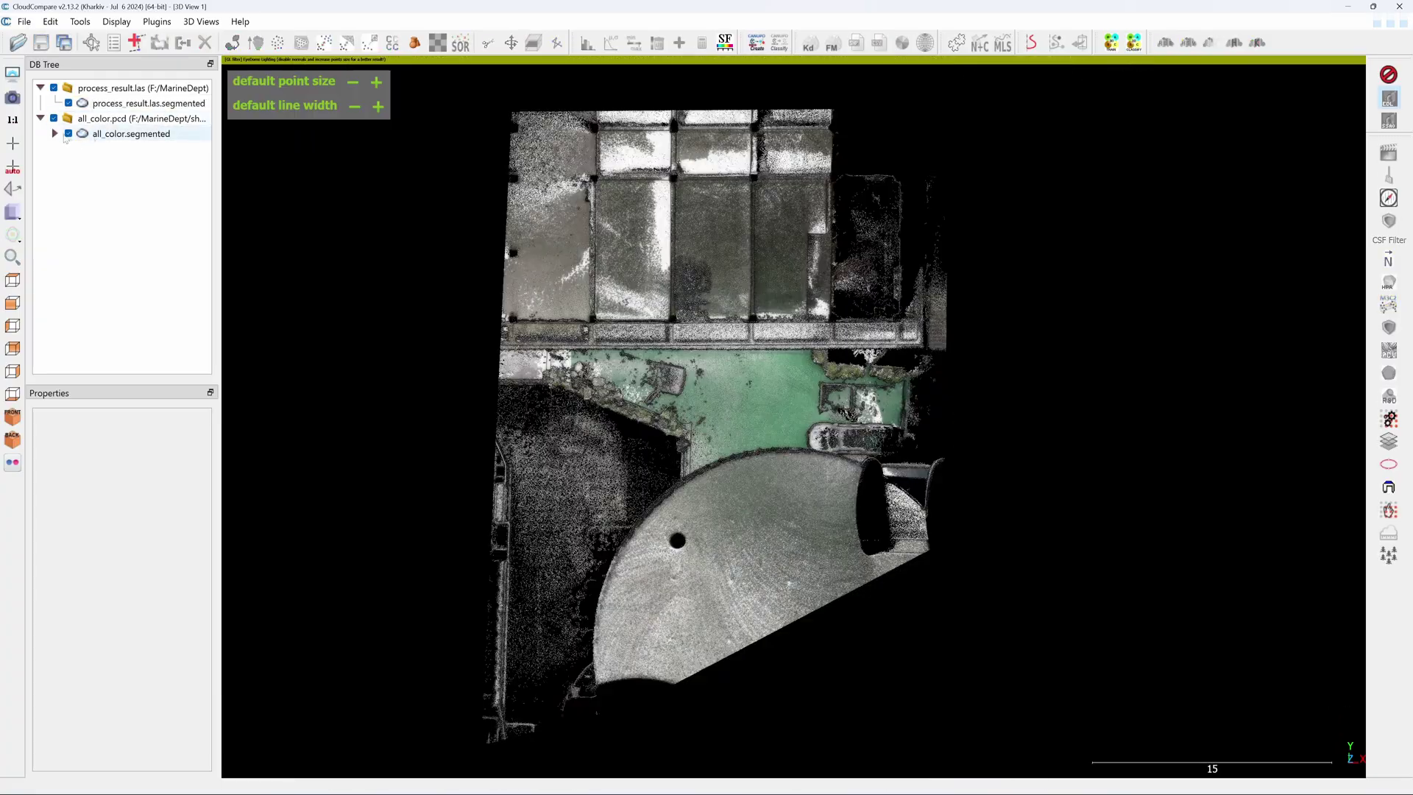
# - Hide the all_color cloud and assign the process_result.las.segmented cloud a unique lime-green color
pyautogui.click(69, 133)
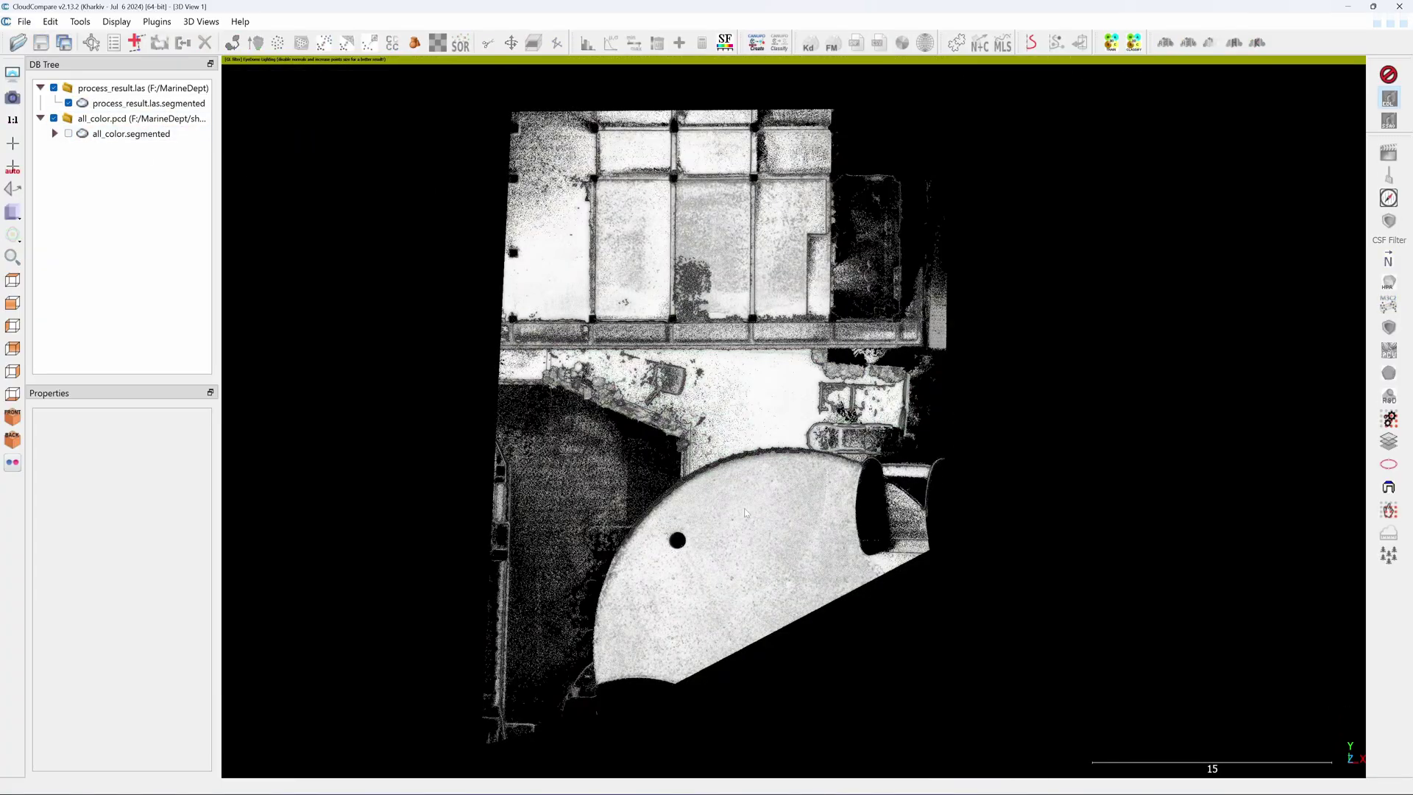
pyautogui.click(125, 104)
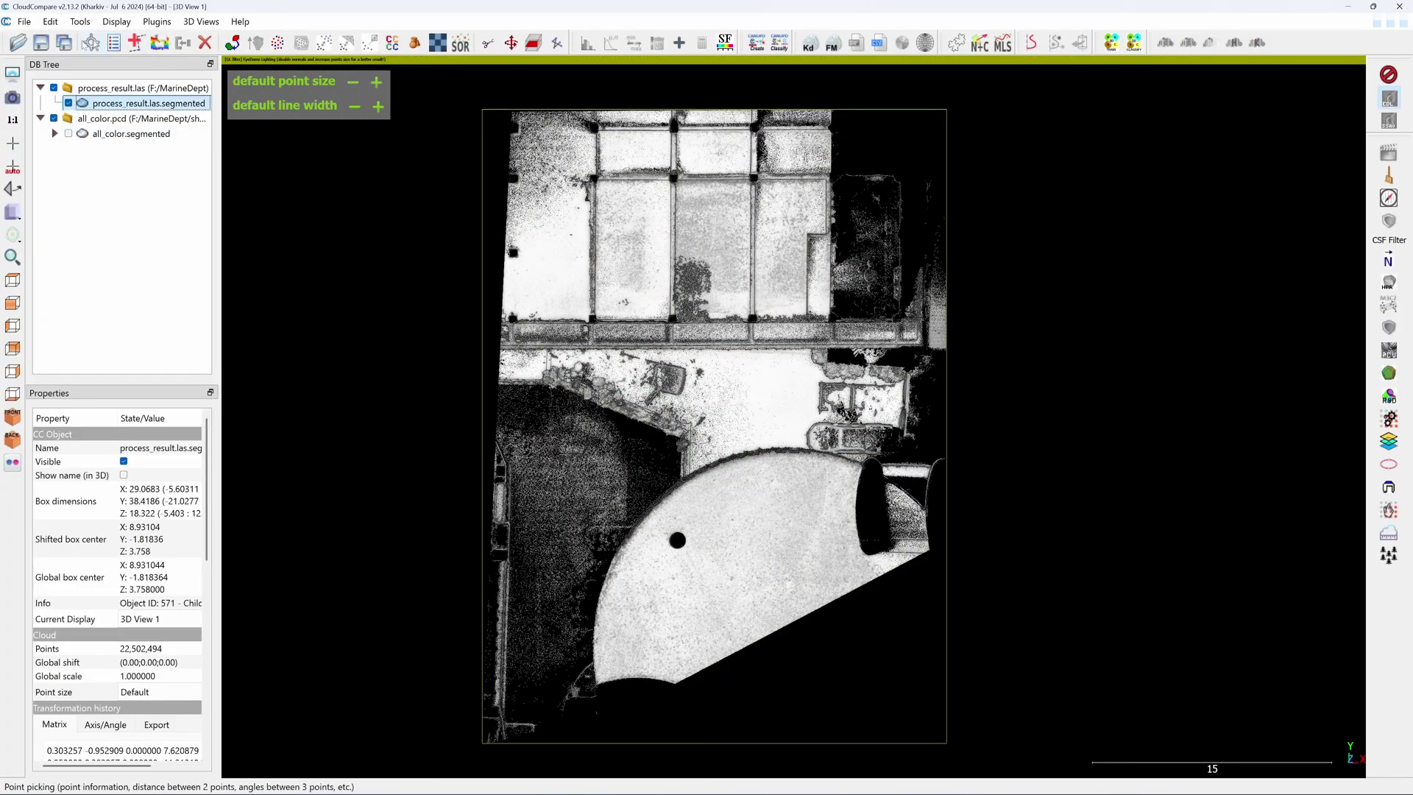
pyautogui.click(50, 22)
pyautogui.moveTo(148, 39)
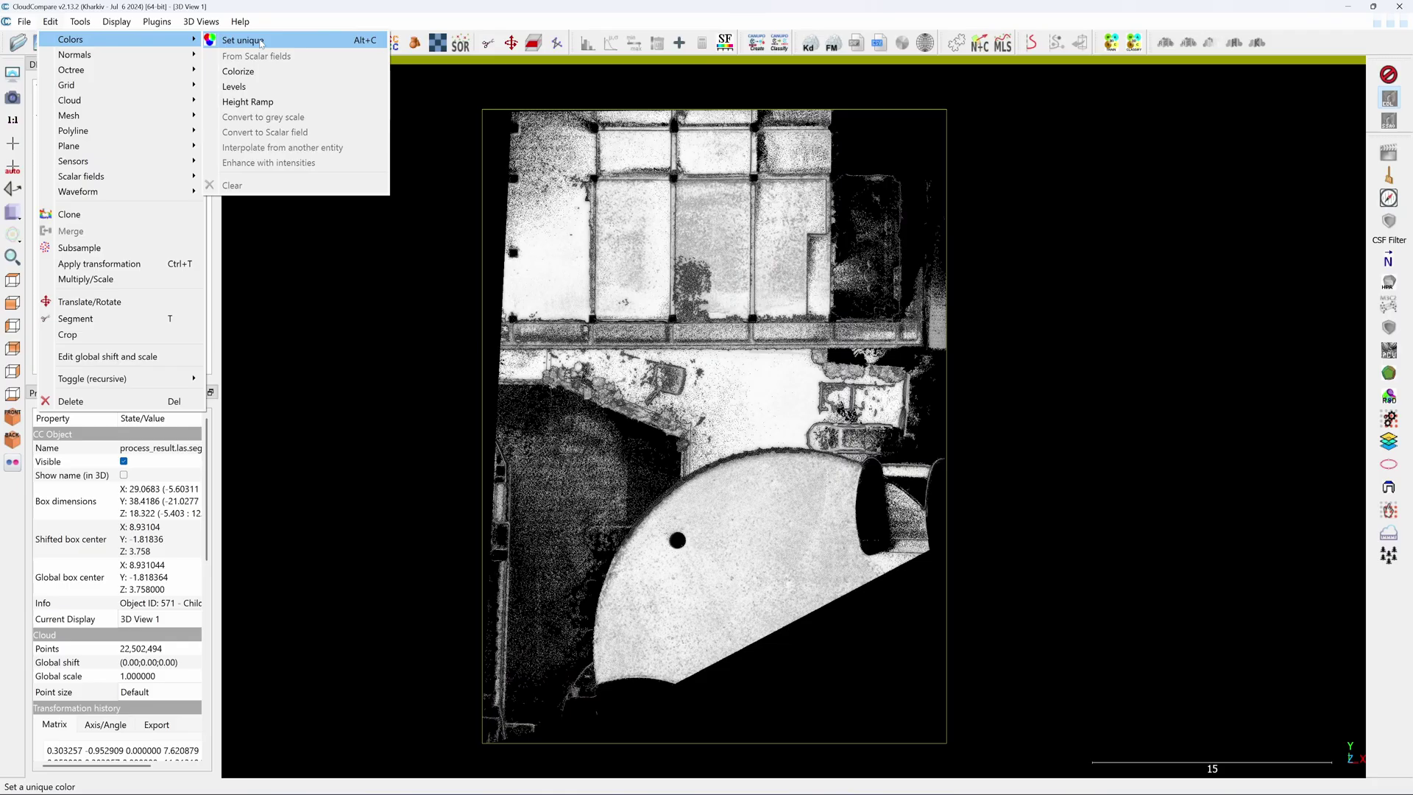
pyautogui.click(243, 40)
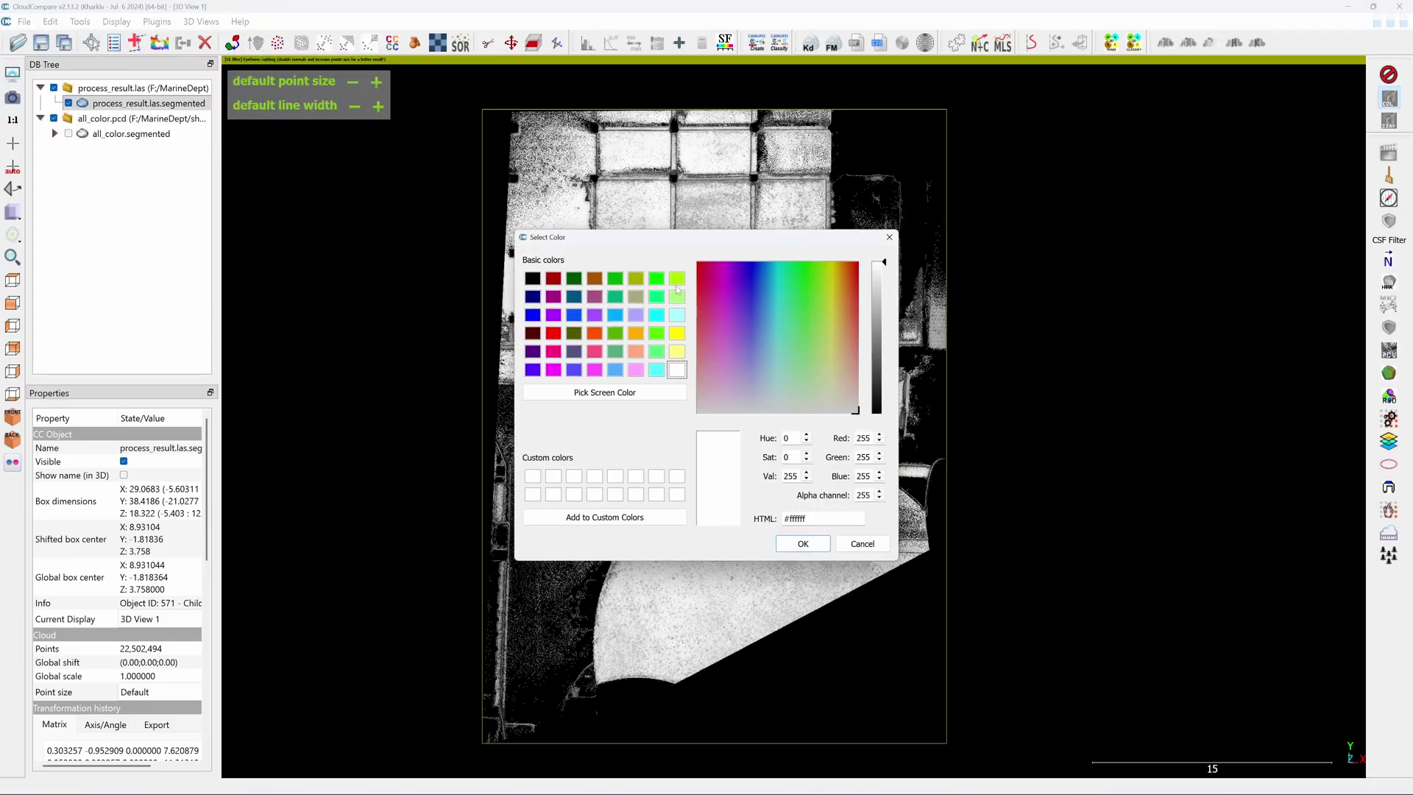
pyautogui.click(677, 280)
pyautogui.click(802, 544)
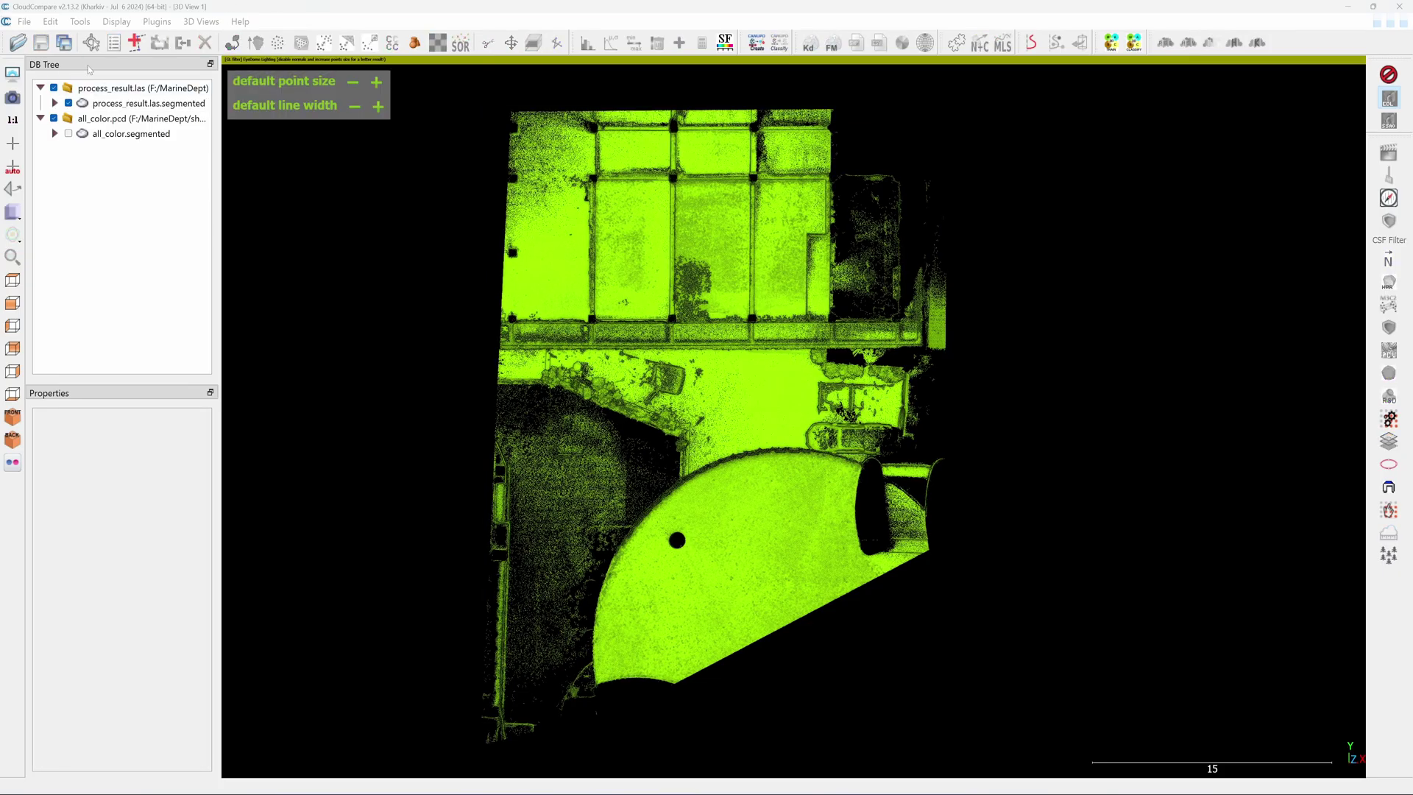
# - Pick a point on the driveway of the process_result cloud to read its elevation
pyautogui.click(148, 103)
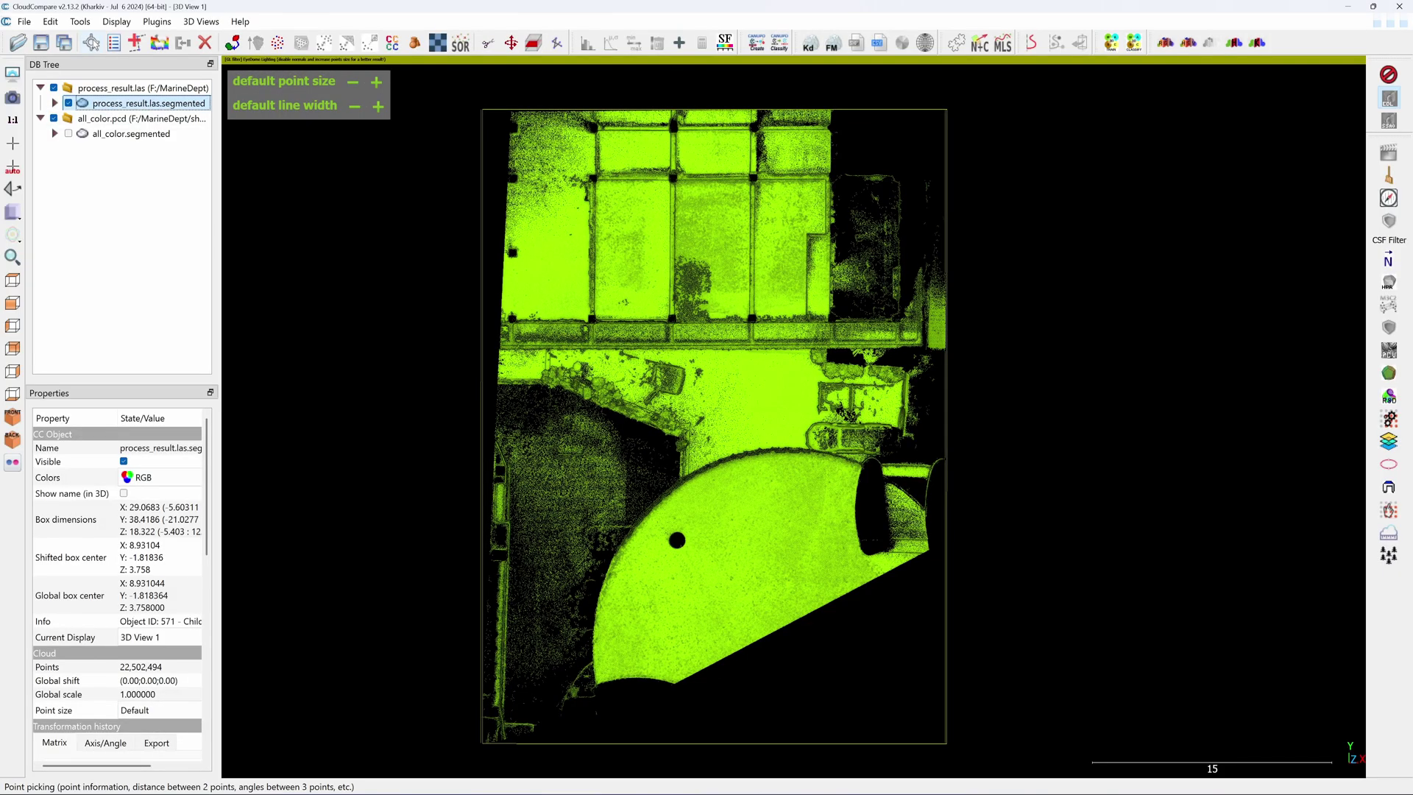
pyautogui.click(92, 42)
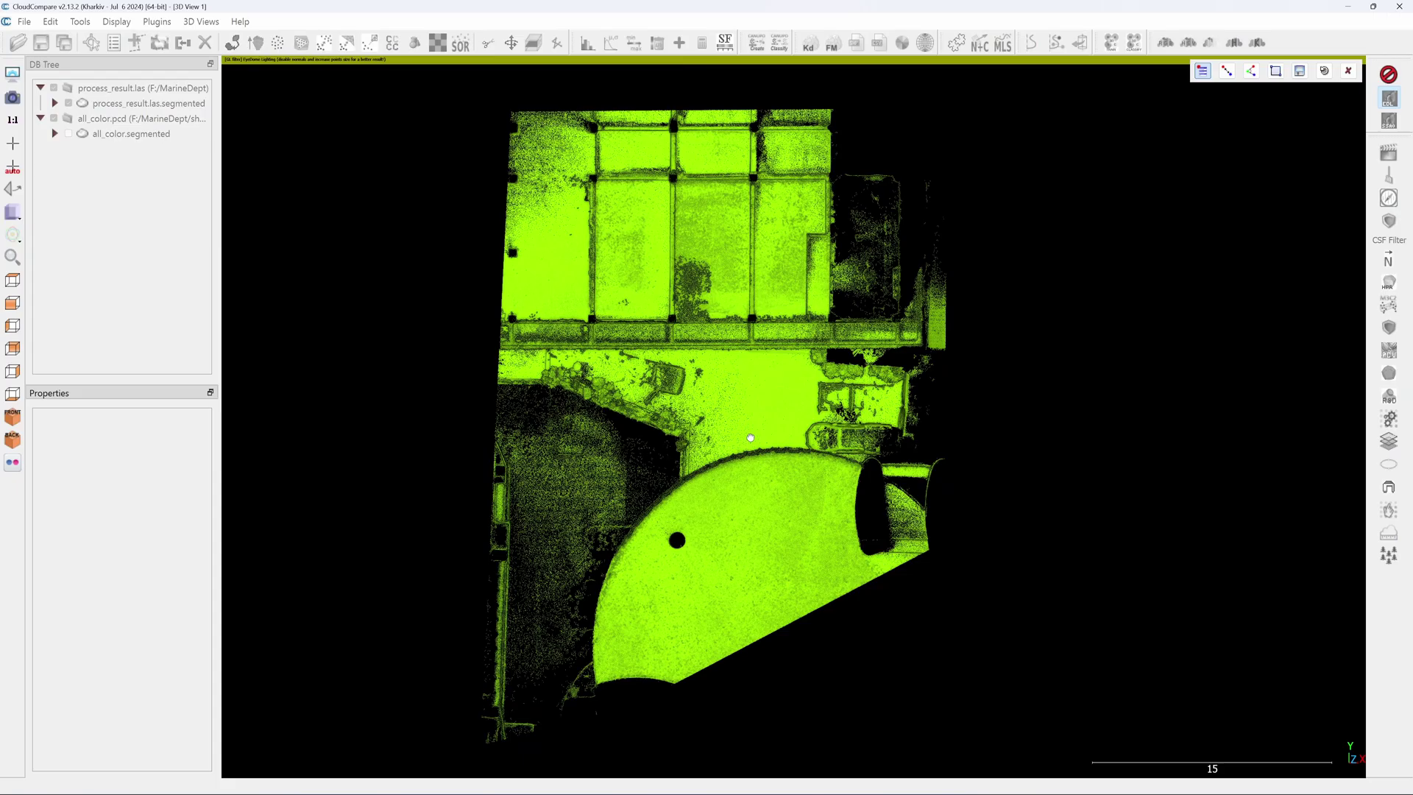
pyautogui.click(750, 437)
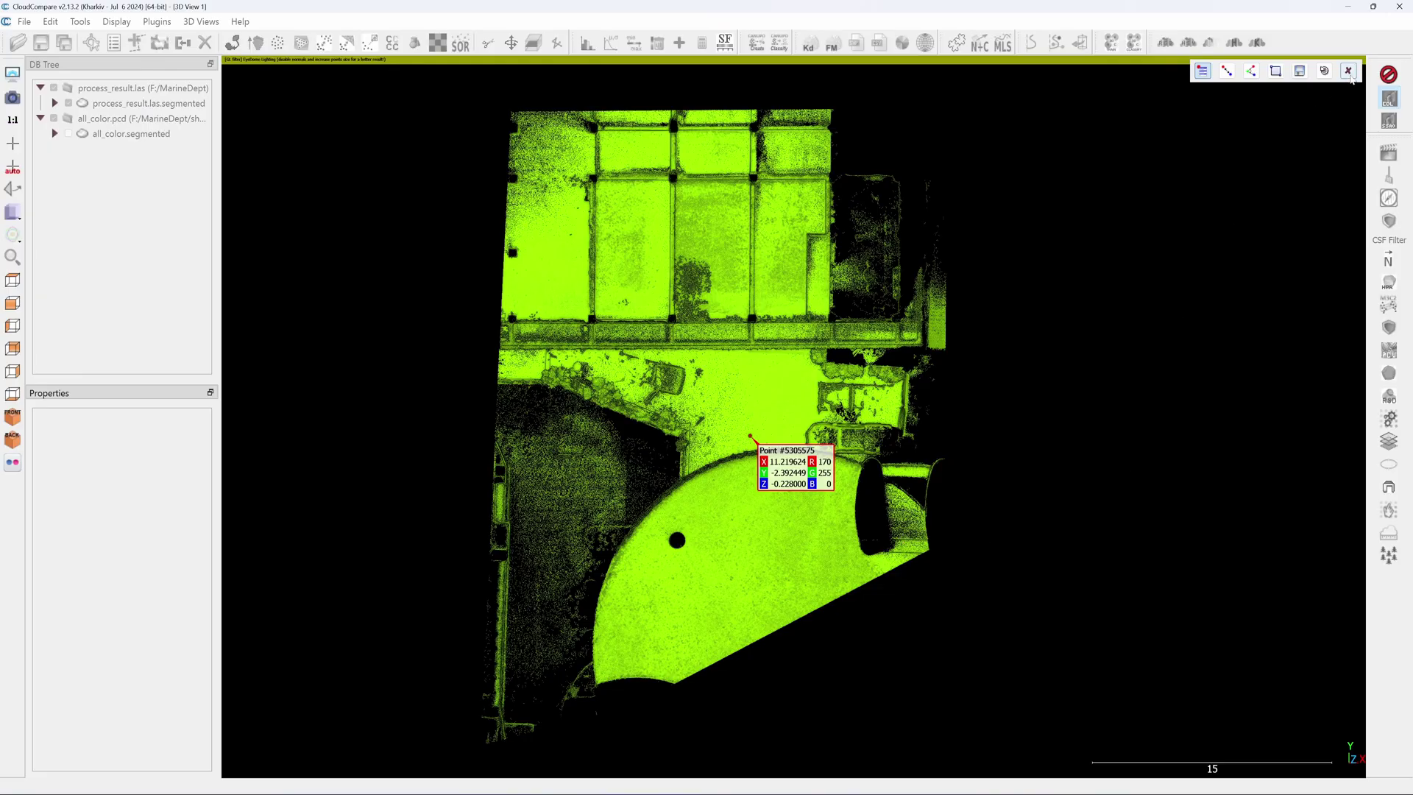
pyautogui.click(1349, 71)
# - Show the all_color cloud again, select both segmented clouds and restrict their interactive translation to the Z axis
pyautogui.click(69, 135)
pyautogui.click(147, 103)
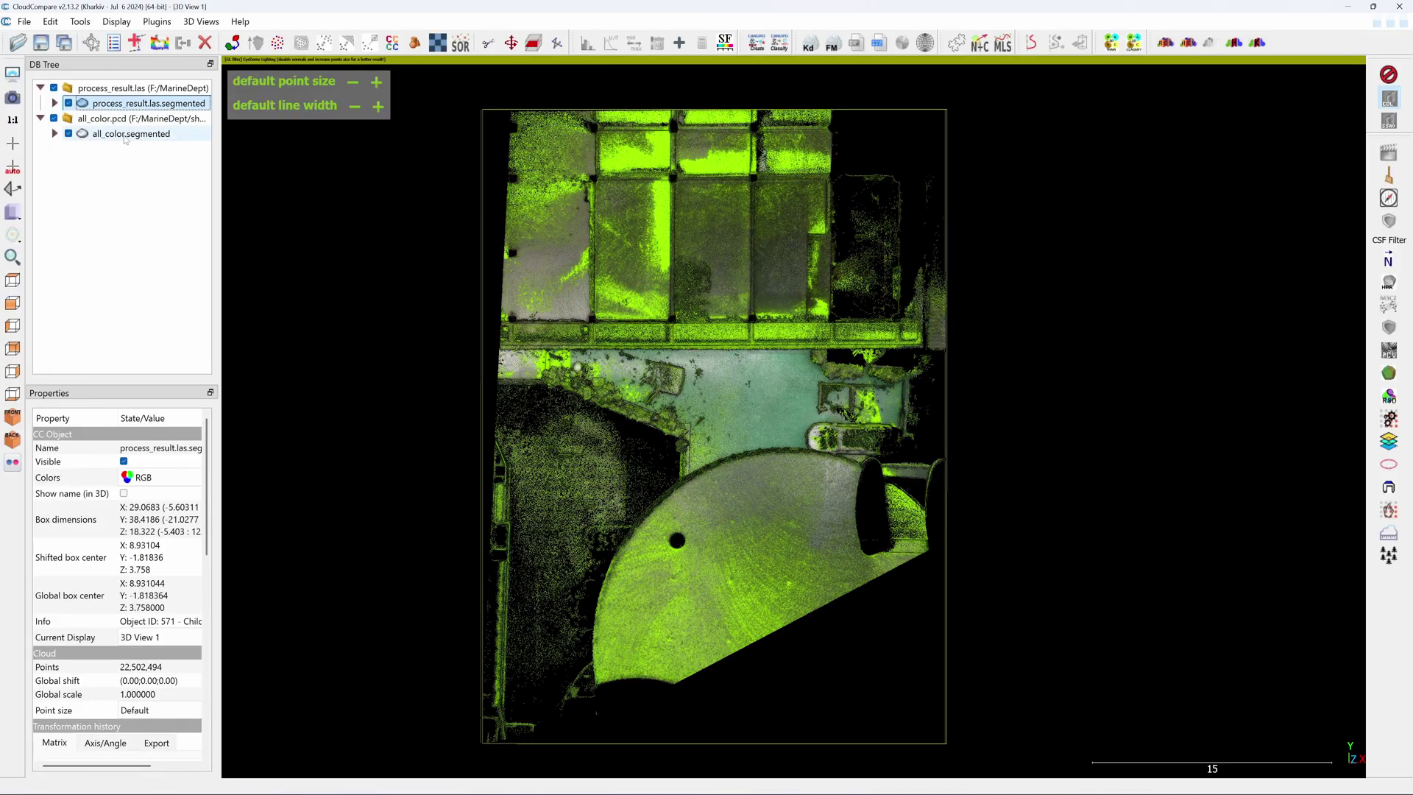
pyautogui.keyDown('ctrl'); pyautogui.click(131, 134); pyautogui.keyUp('ctrl')
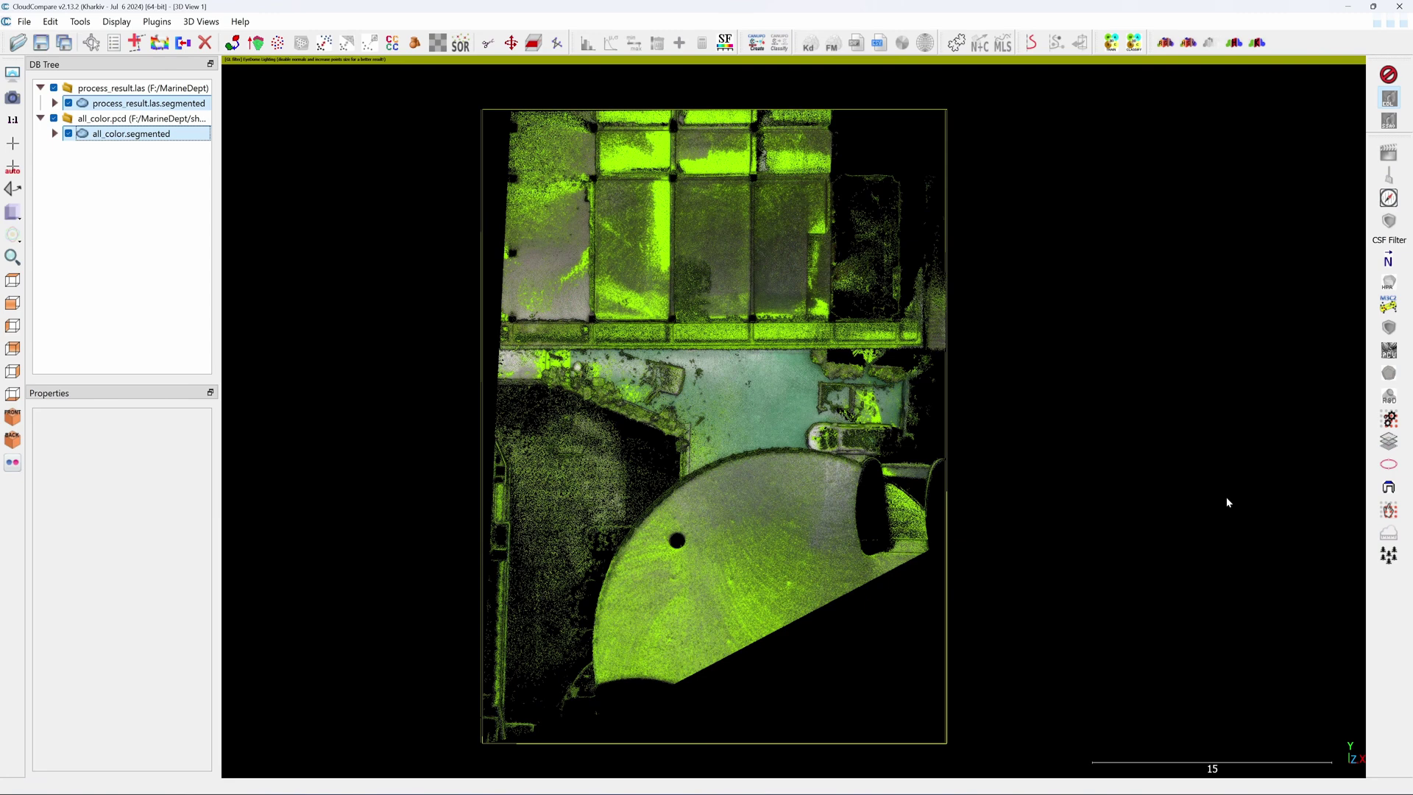
pyautogui.hotkey('ctrl', 't')
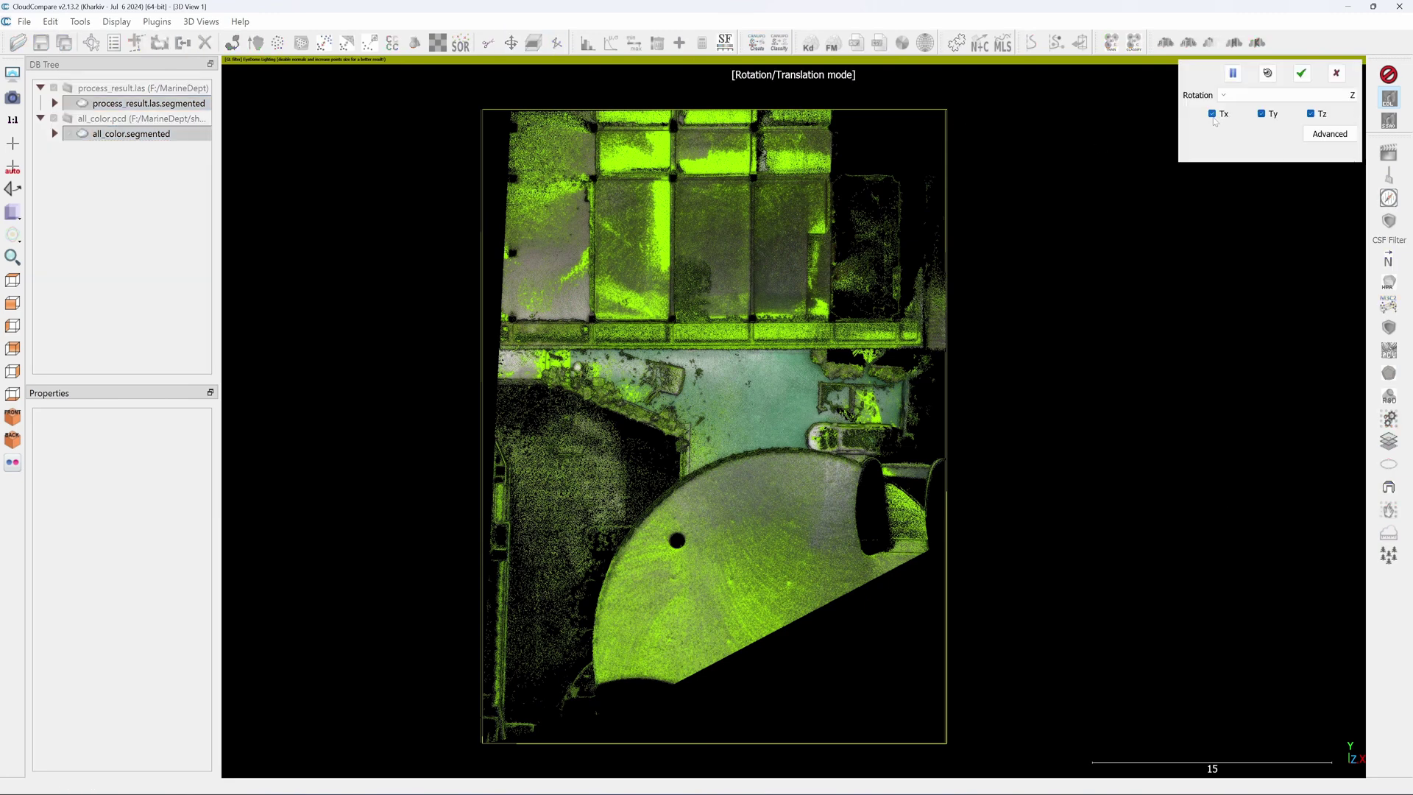
pyautogui.click(1214, 116)
pyautogui.click(1259, 116)
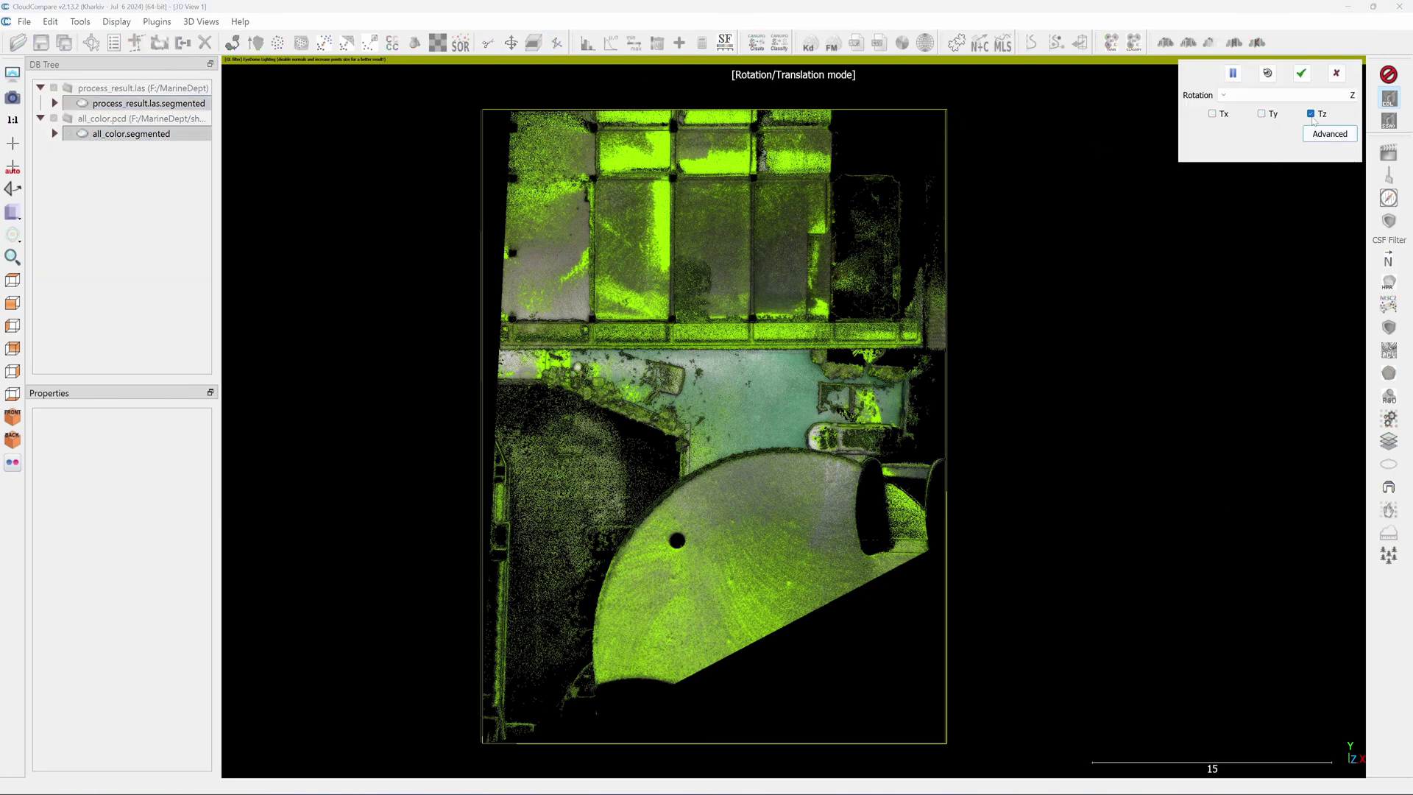
# - Translate both clouds forward by 0.22 along Z, apply the transformation, and pick a driveway point to check the elevation
pyautogui.click(1322, 138)
pyautogui.moveTo(1325, 260); pyautogui.dragTo(1187, 261)
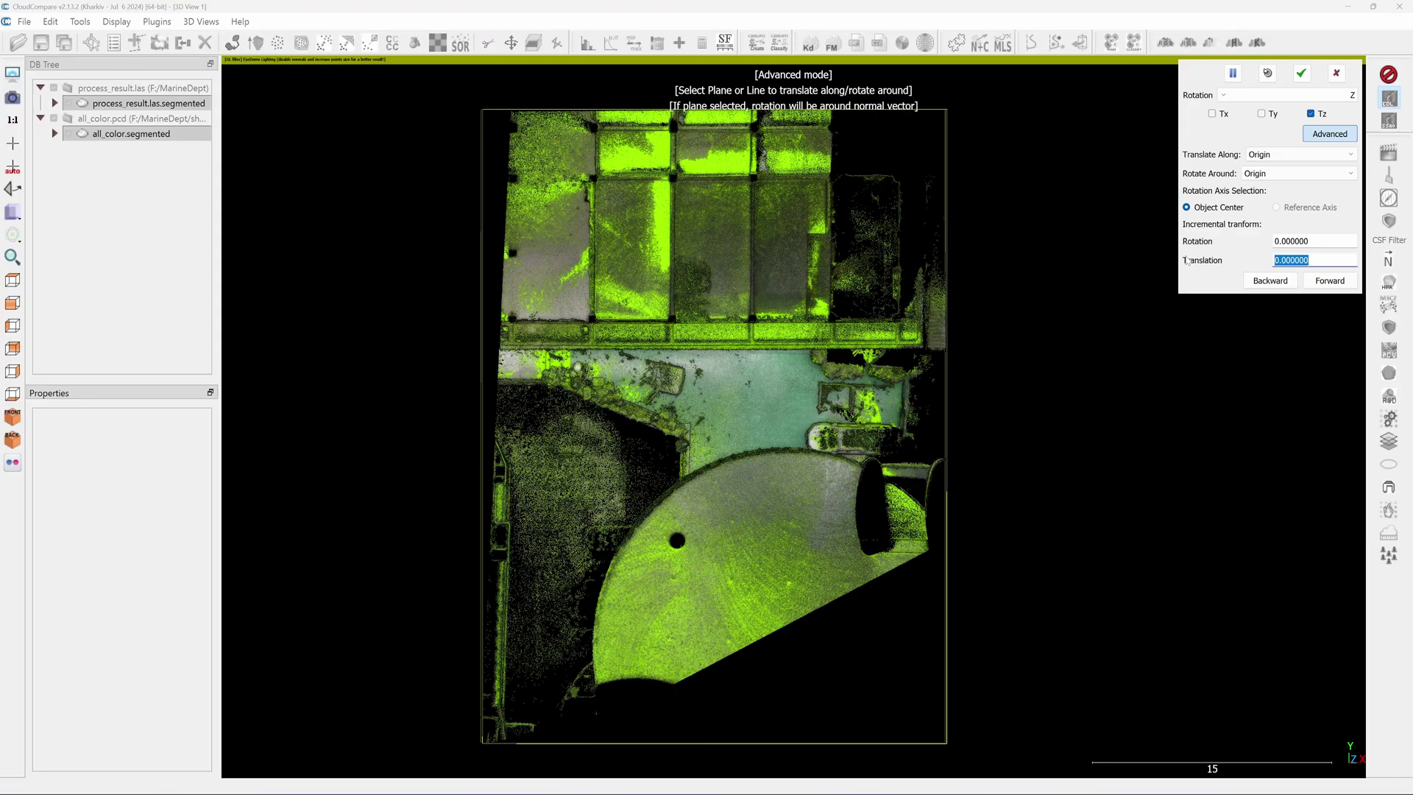
pyautogui.write('0.22')
pyautogui.click(1330, 280)
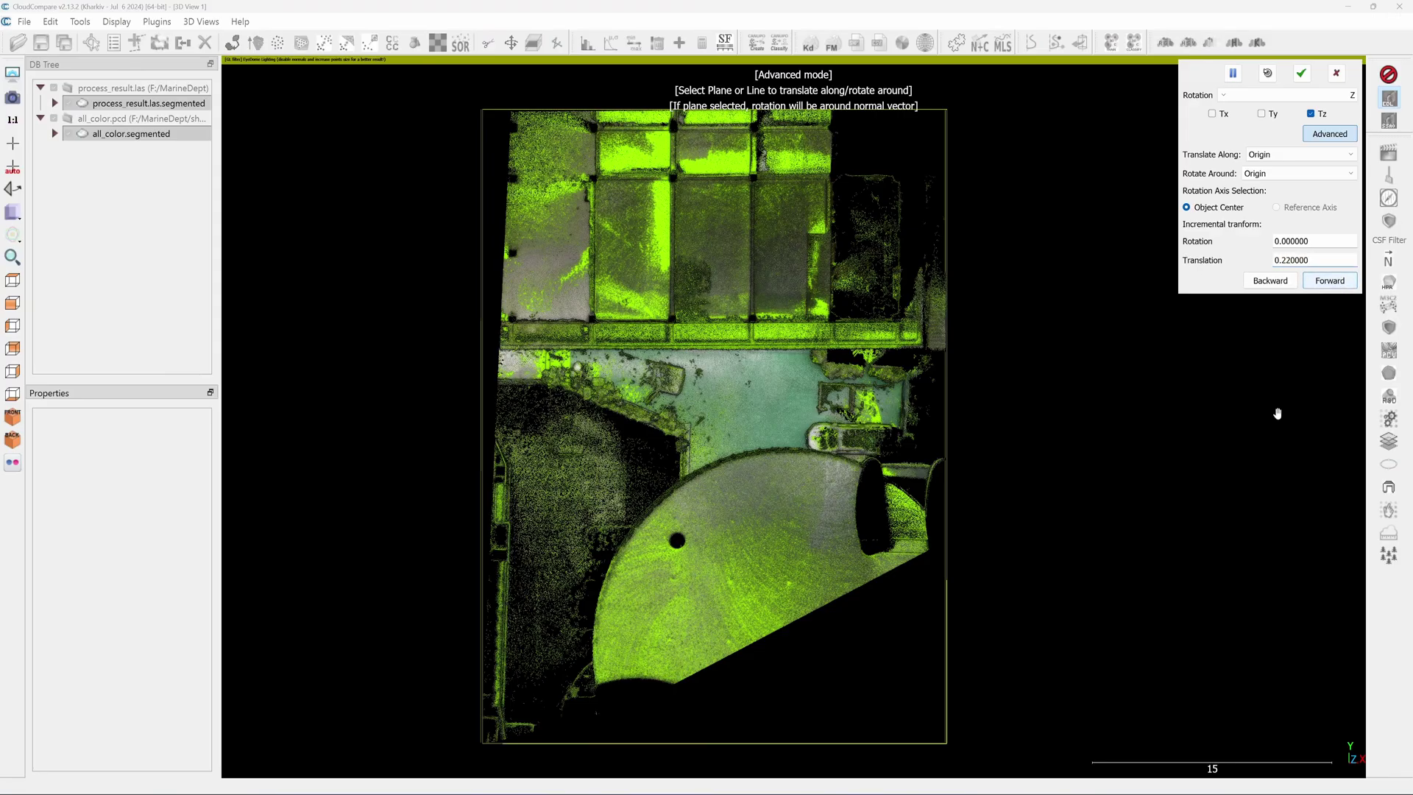
pyautogui.click(1301, 72)
pyautogui.press('t')
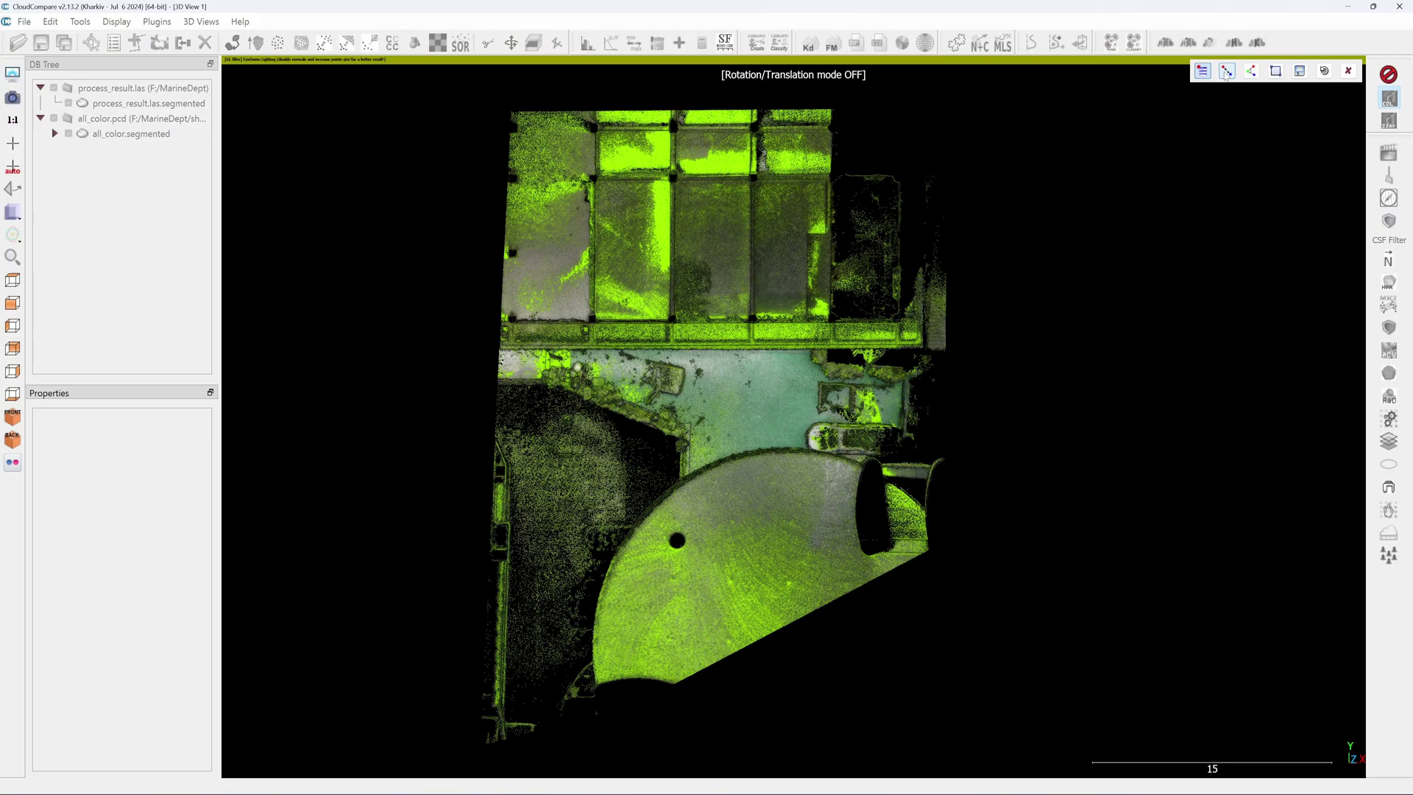
pyautogui.click(756, 438)
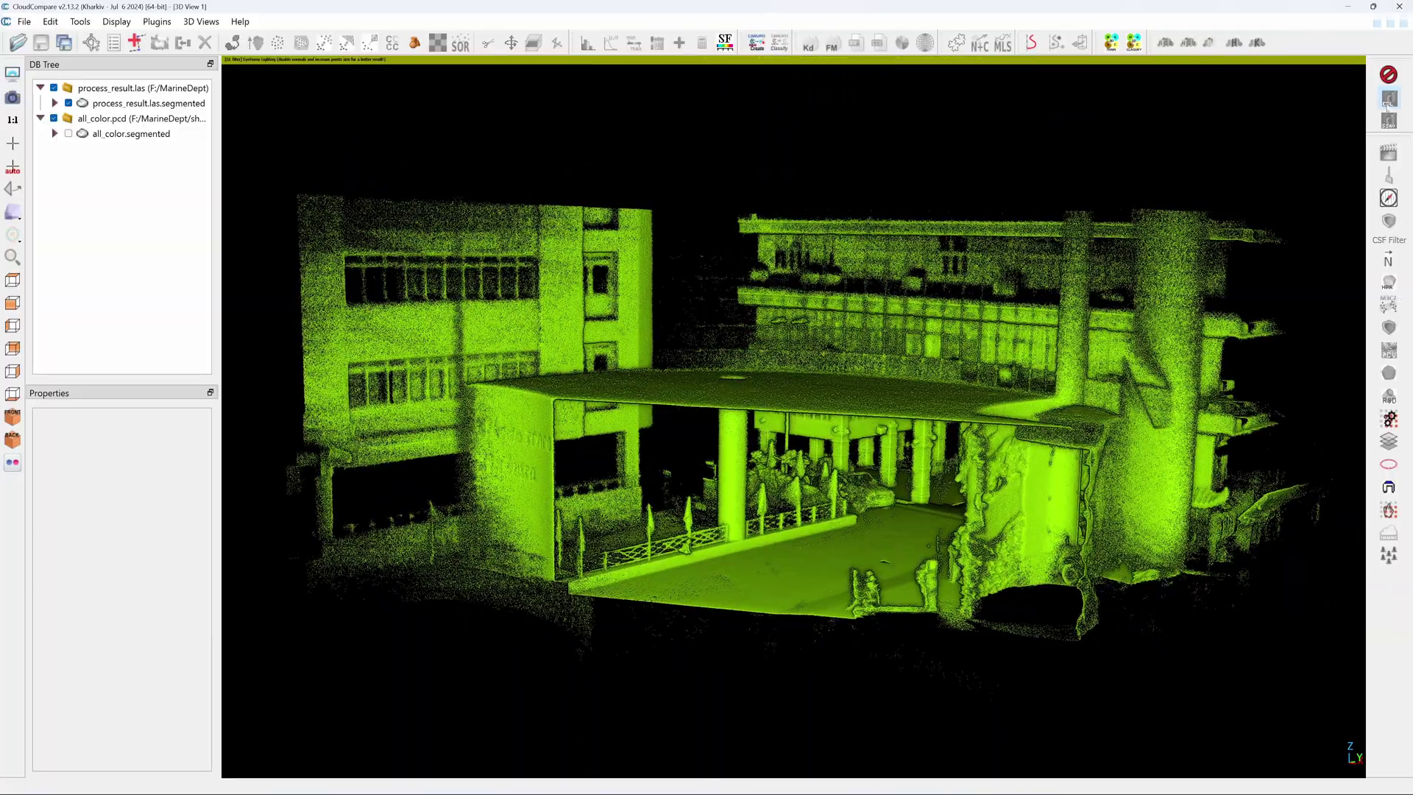
# - Compute ShadeVis illumination for the process_result cloud with 256 rays, northern hemisphere only, and a render resolution of 1024
pyautogui.scroll(5, 1002, 475)
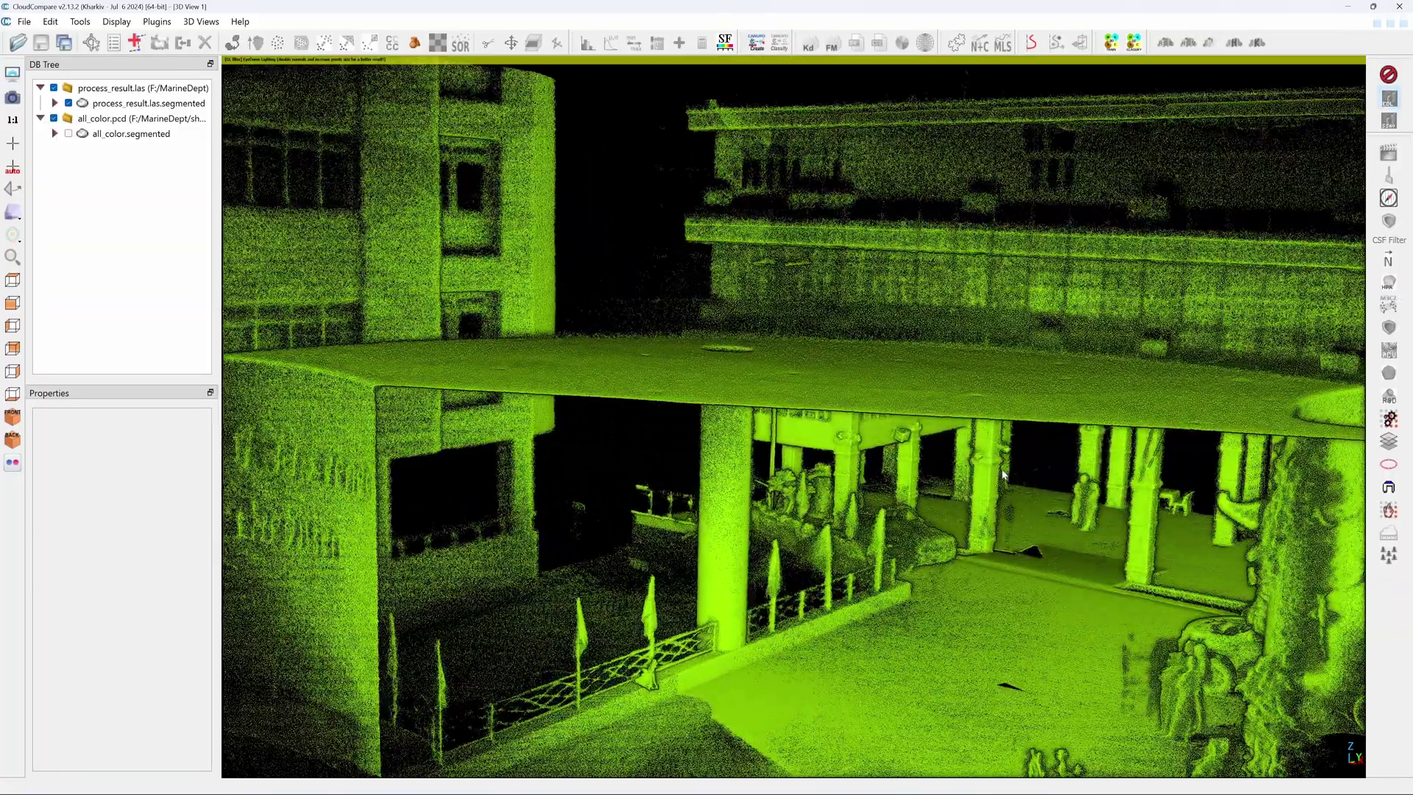
pyautogui.scroll(-2, 1005, 475)
pyautogui.scroll(-3, 987, 491)
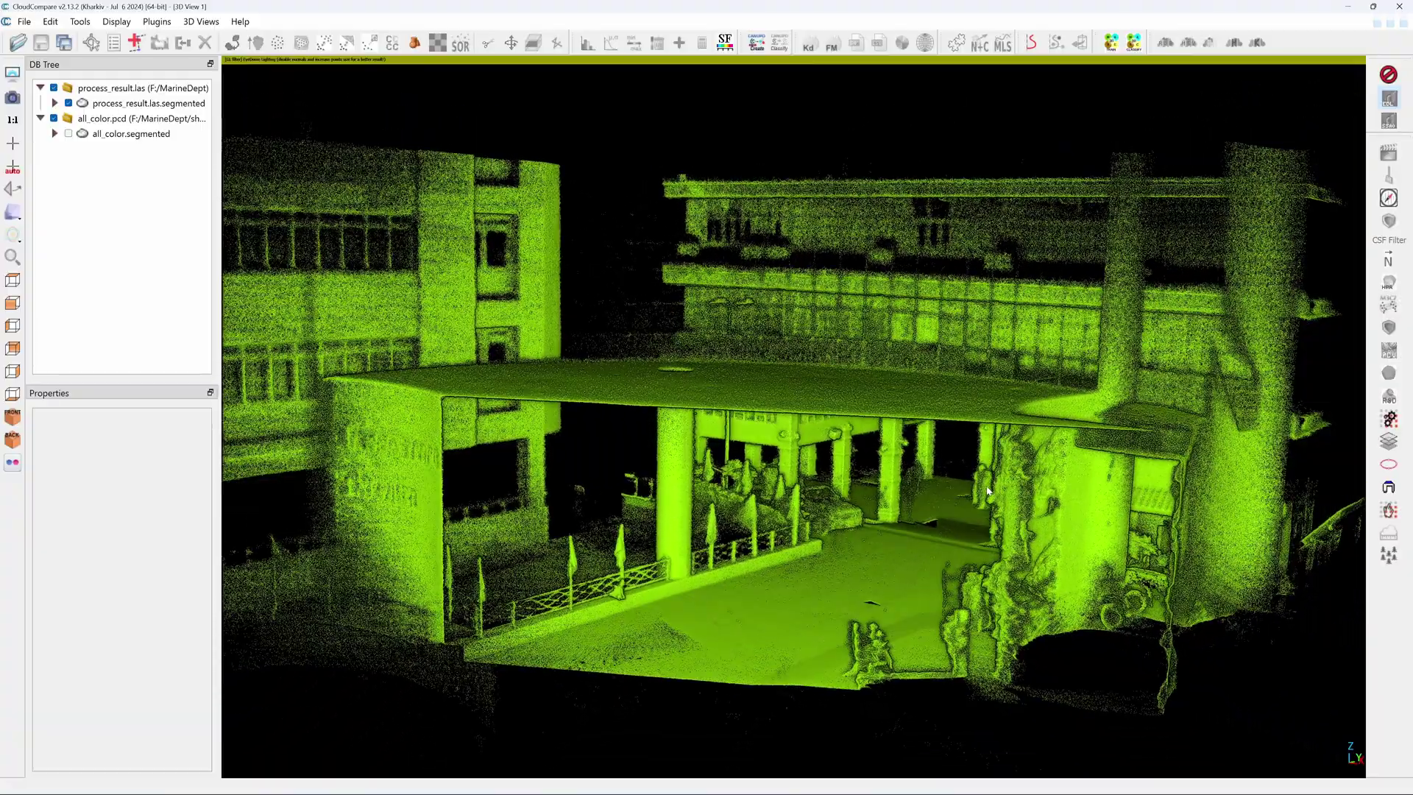
pyautogui.moveTo(987, 491)
pyautogui.mouseDown()
pyautogui.moveTo(1033, 499)
pyautogui.moveTo(1104, 456)
pyautogui.mouseUp()
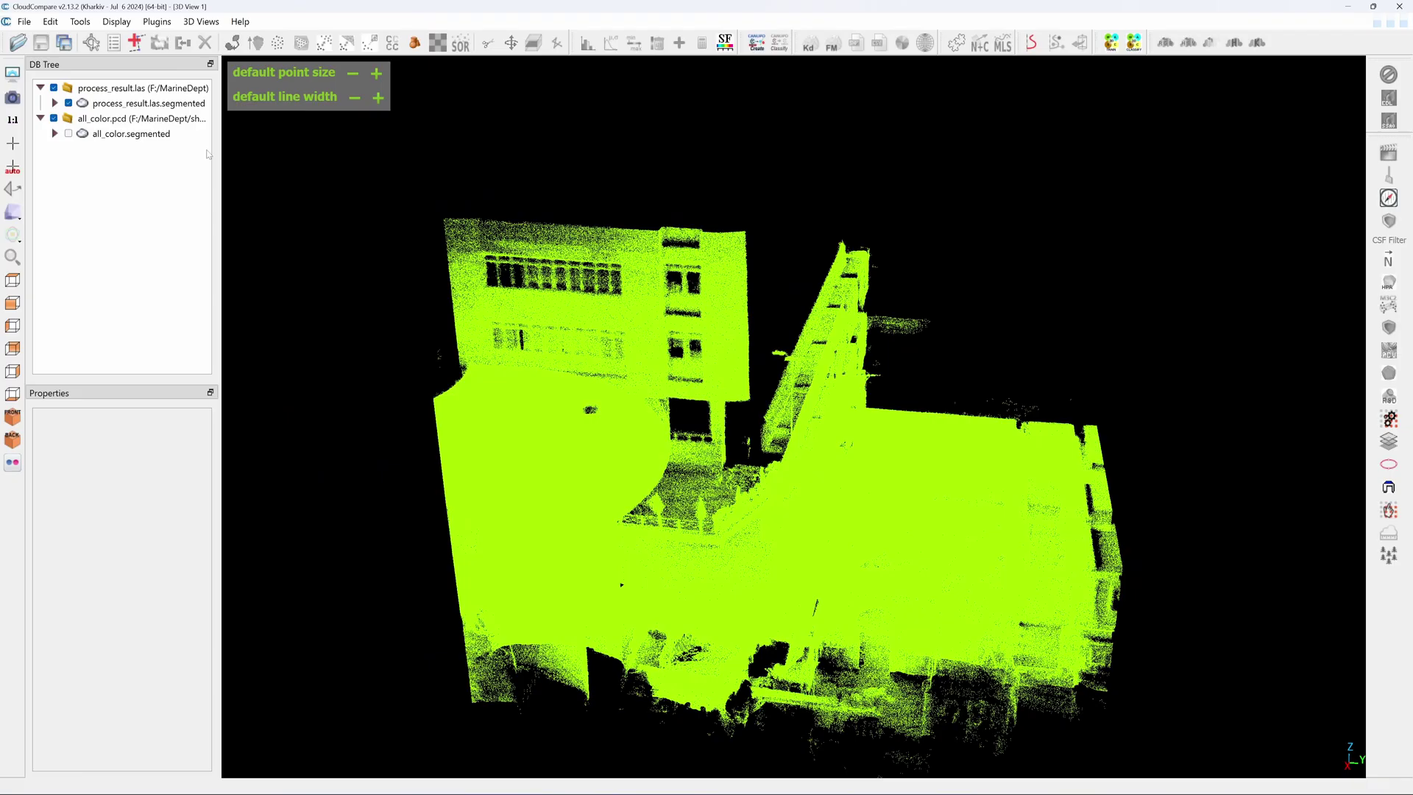
pyautogui.click(148, 103)
pyautogui.click(1390, 353)
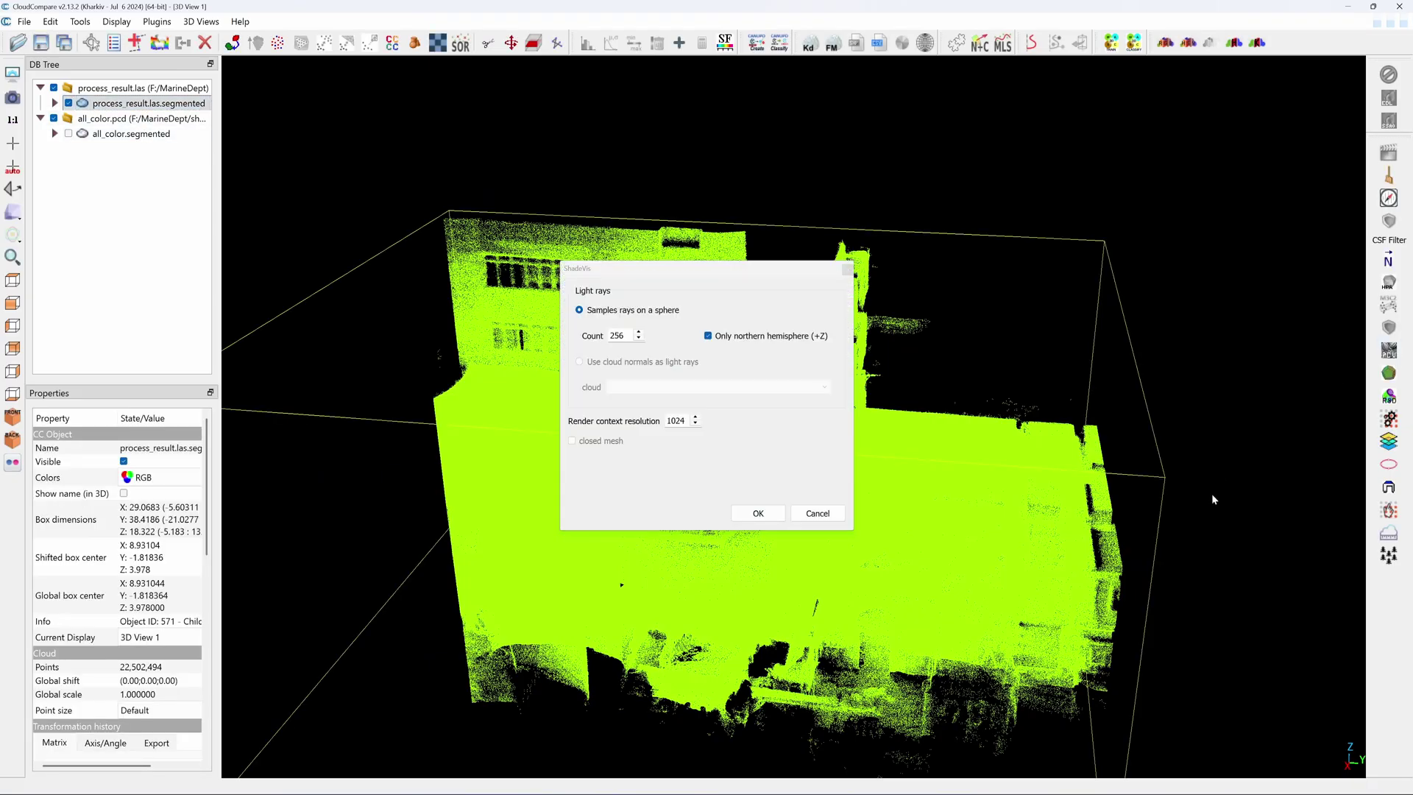
pyautogui.press('Return')
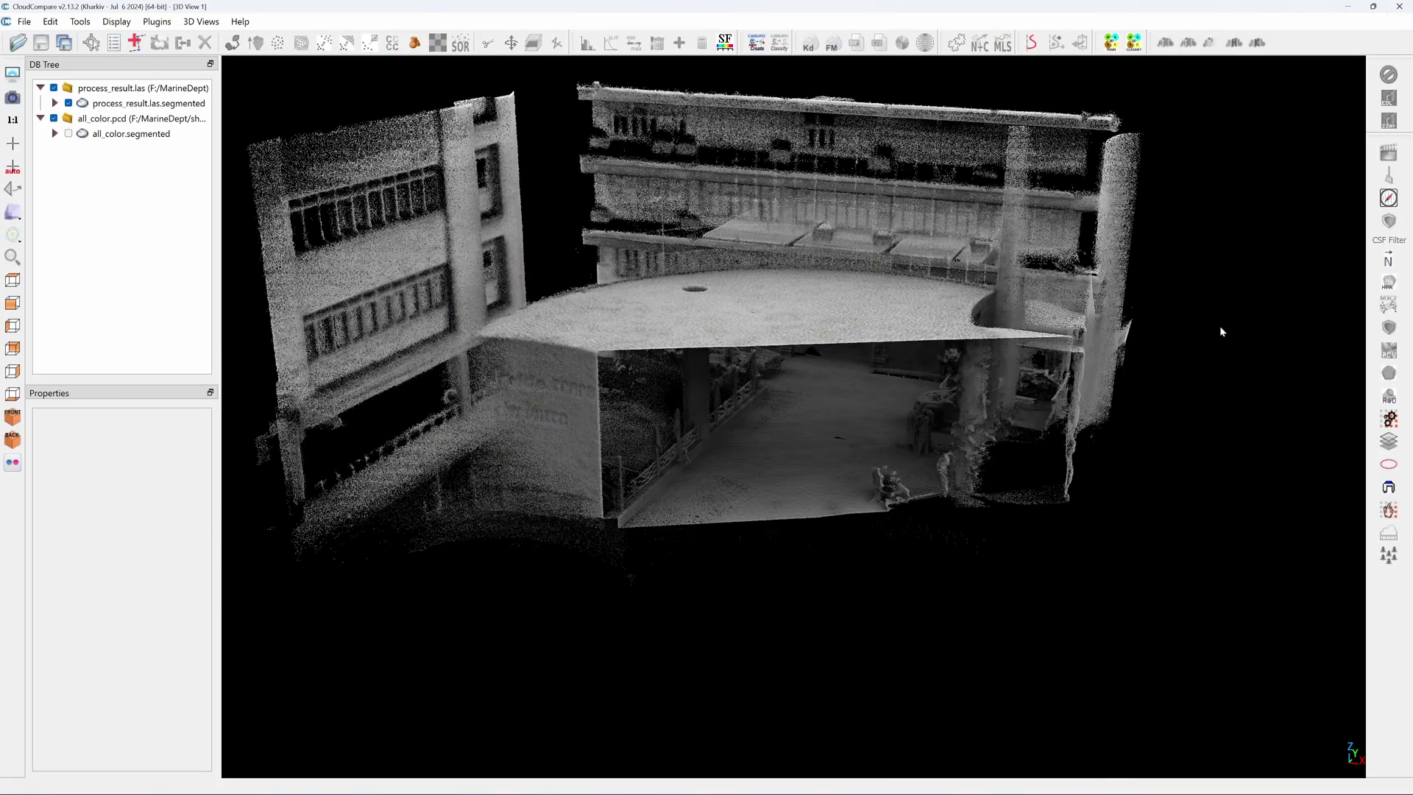
# - Examine the shaded process_result cloud from several angles, alternating its colors between RGB and Scalar field for comparison
pyautogui.scroll(3, 1237, 383)
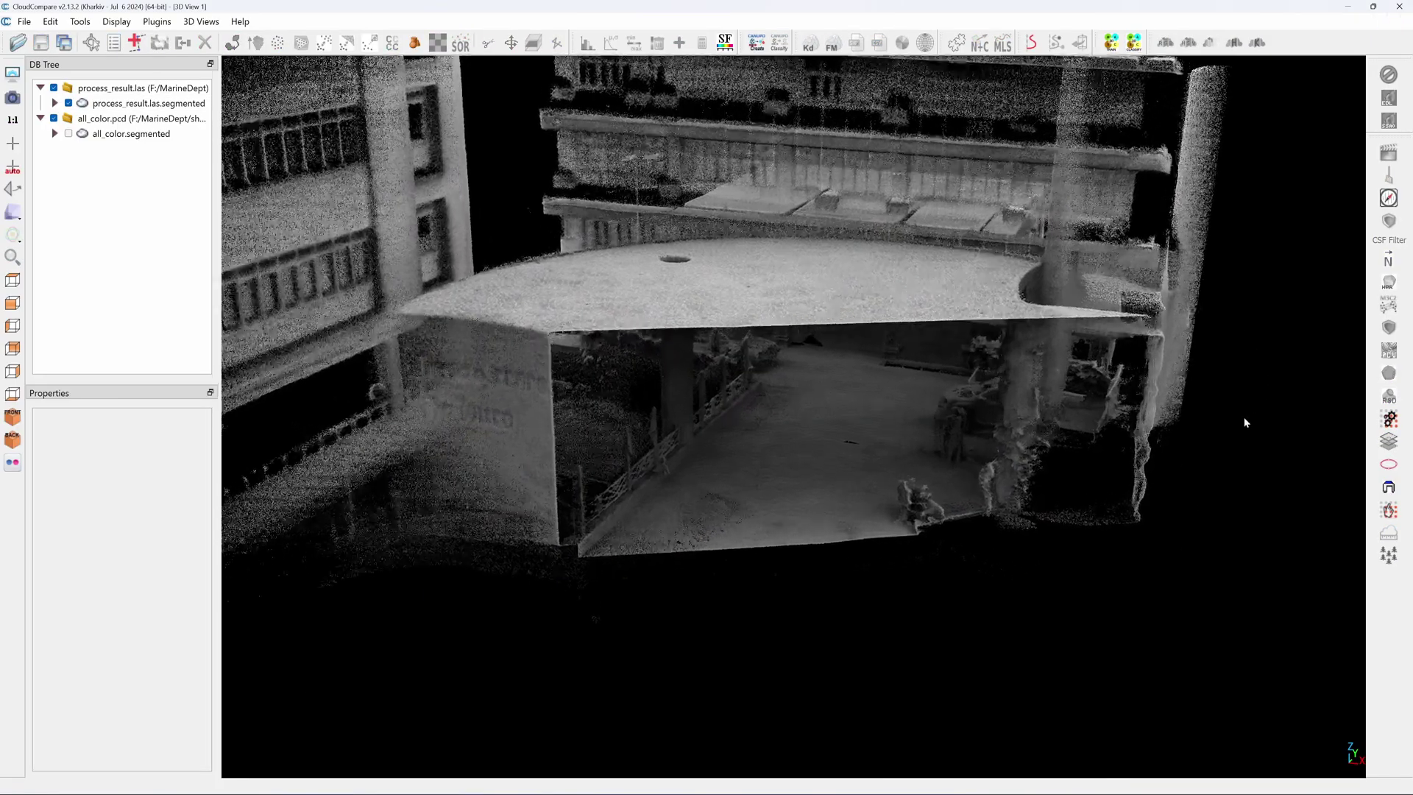
pyautogui.scroll(4, 1248, 421)
pyautogui.scroll(-5, 1256, 421)
pyautogui.moveTo(1262, 422); pyautogui.dragTo(1185, 422)
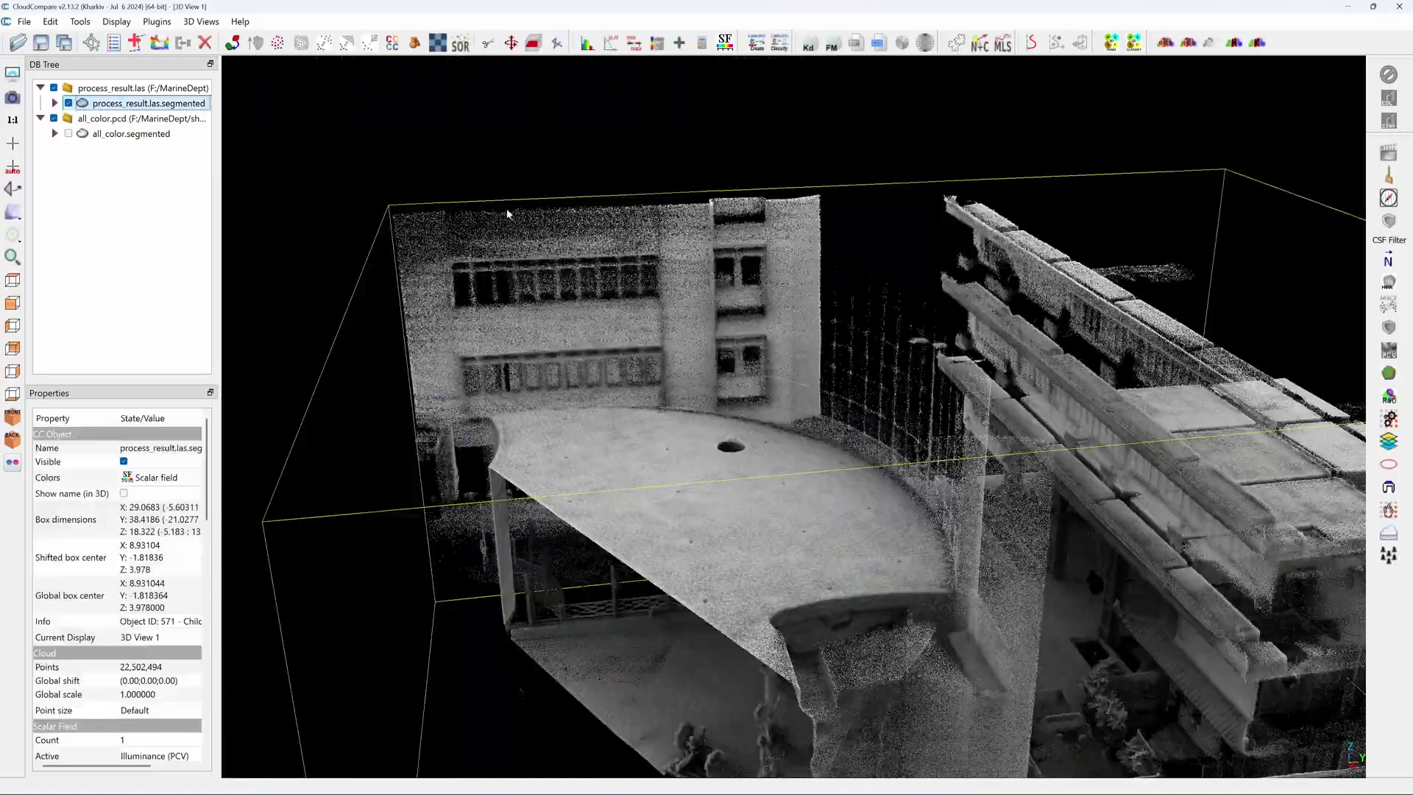
pyautogui.scroll(-3, 764, 261)
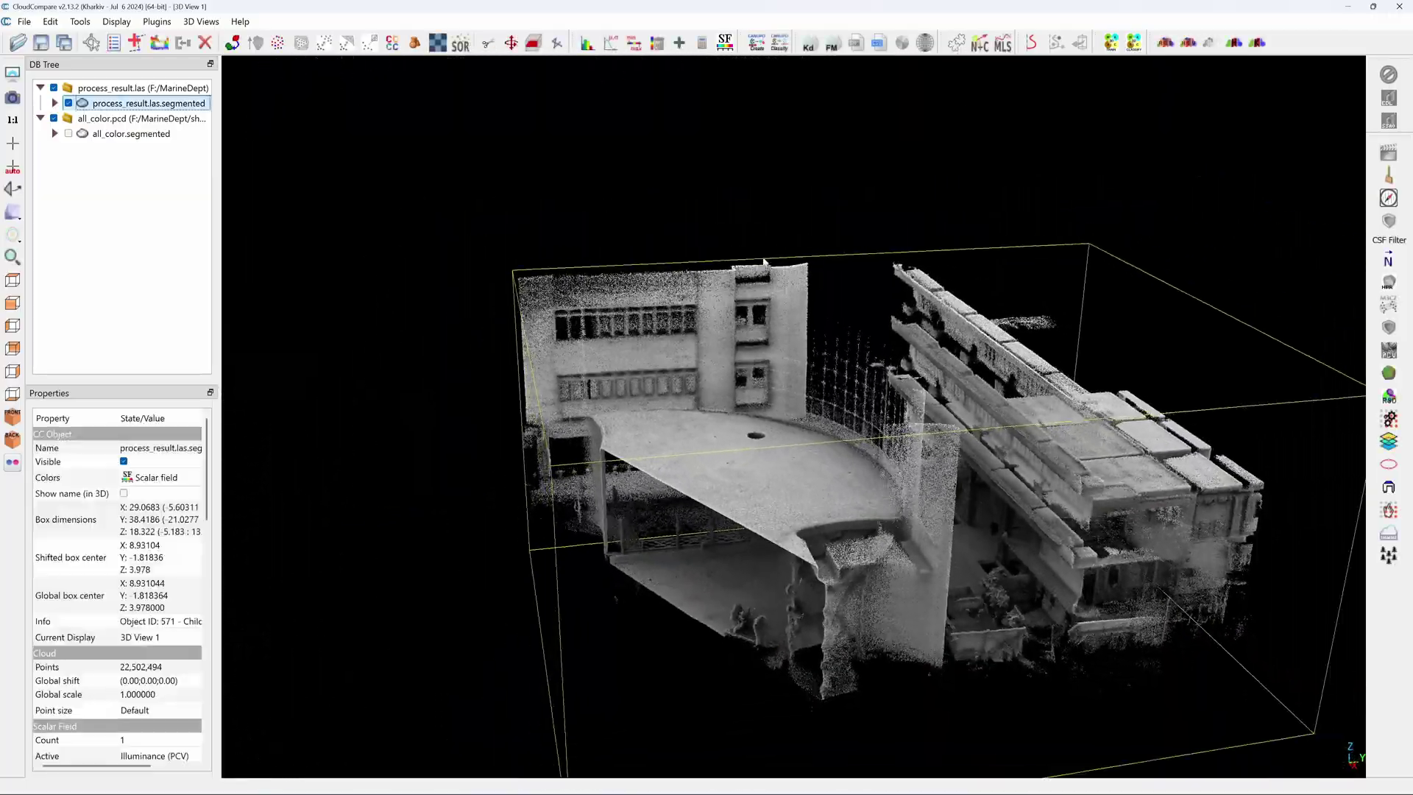
pyautogui.moveTo(763, 262); pyautogui.dragTo(479, 331)
pyautogui.click(174, 482)
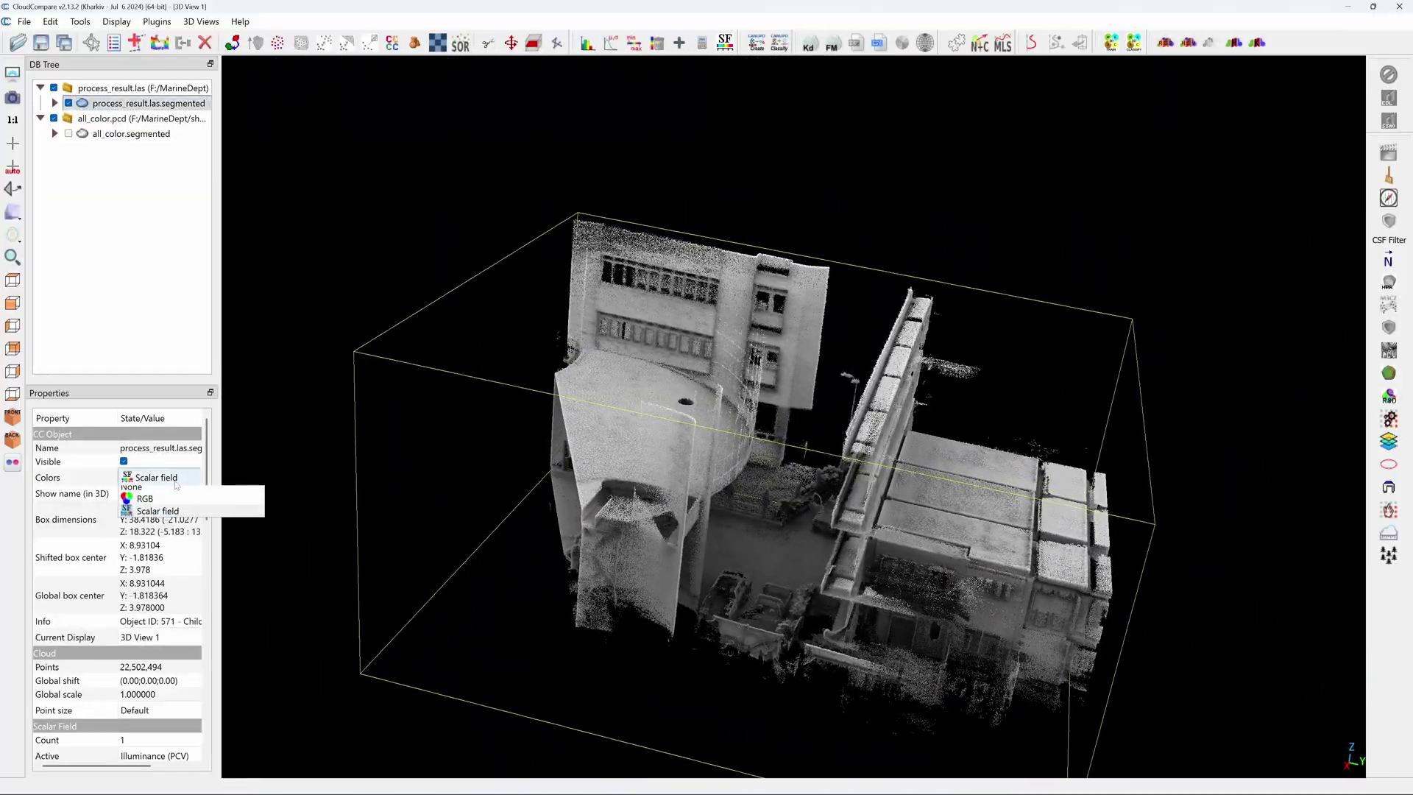
pyautogui.click(145, 499)
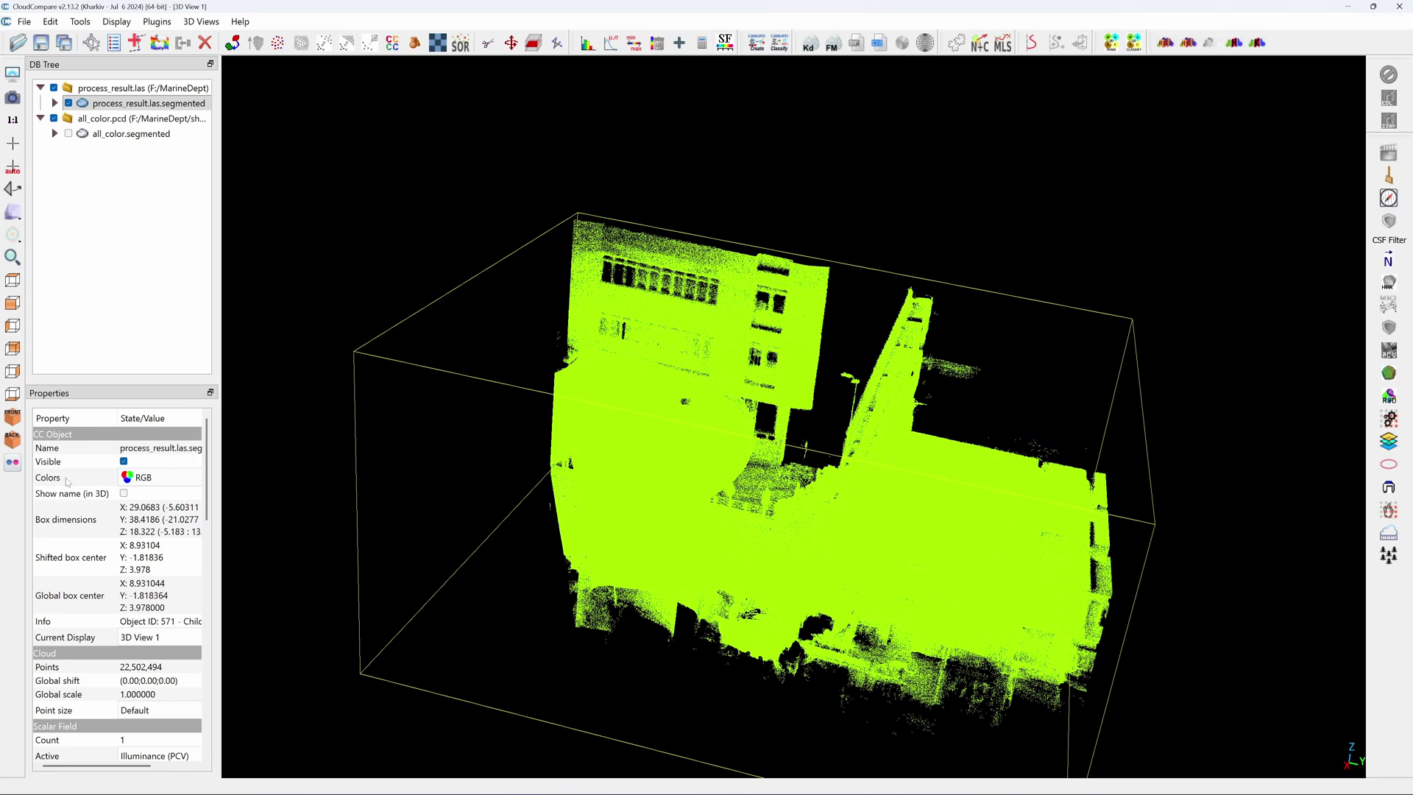
pyautogui.click(158, 479)
pyautogui.click(154, 516)
pyautogui.click(158, 477)
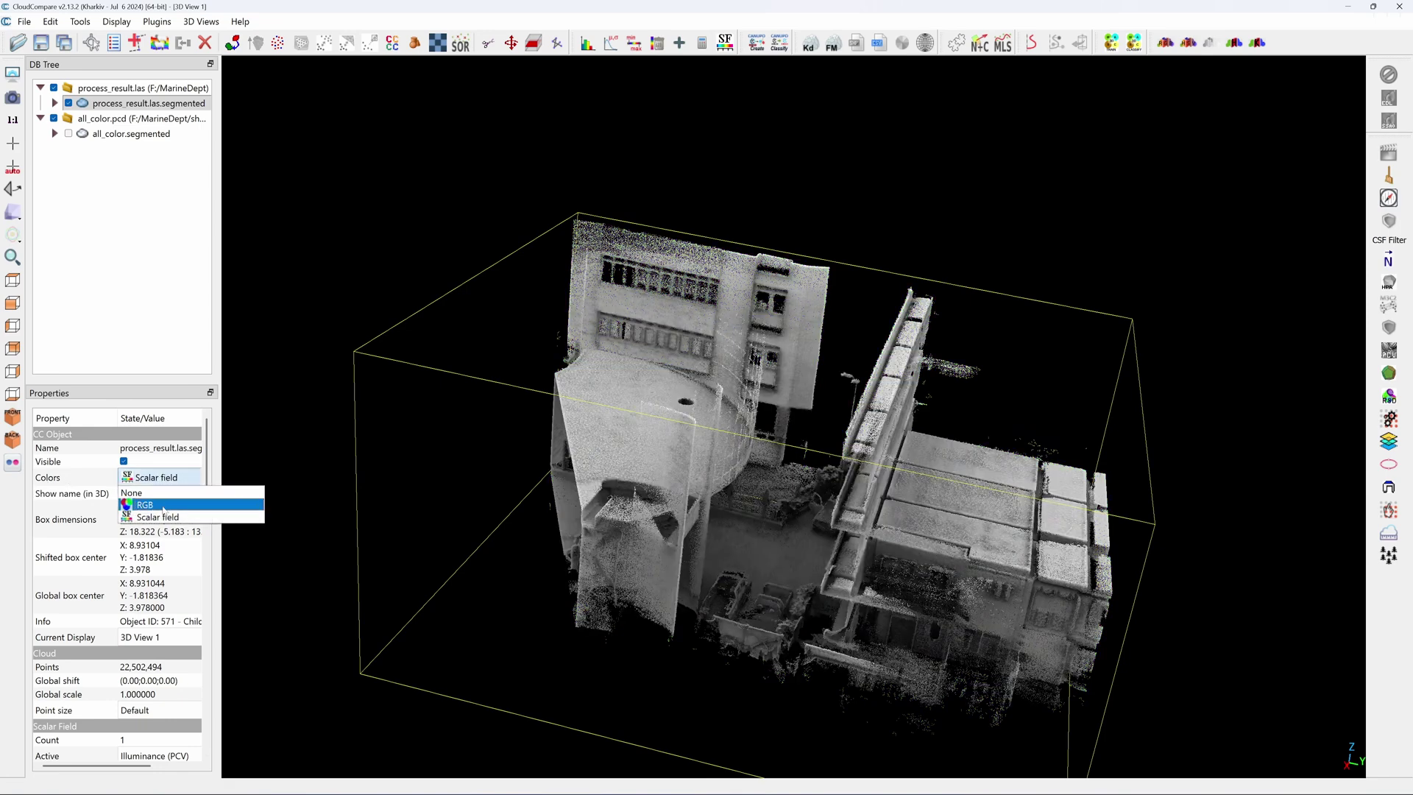
pyautogui.click(158, 505)
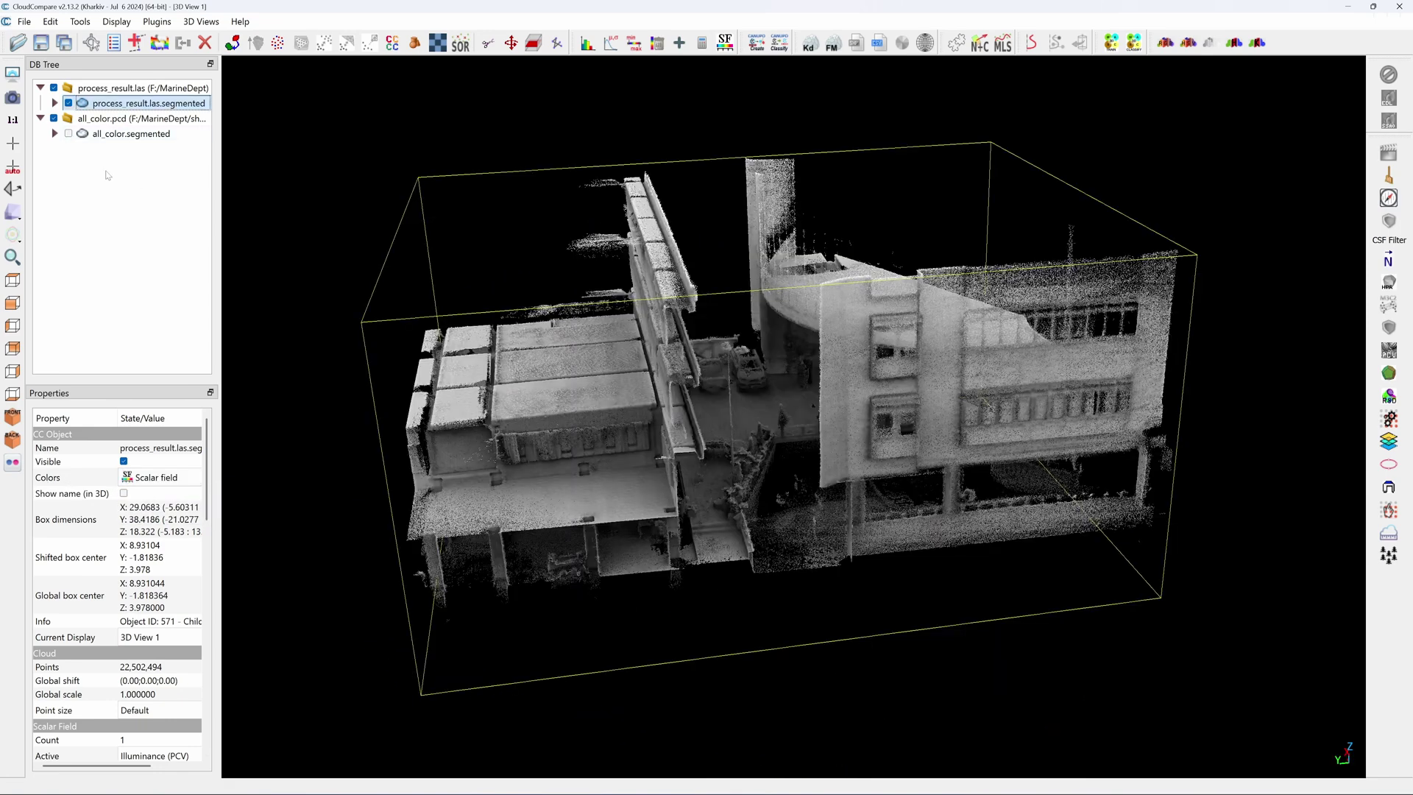
# - Show the all_color cloud over the shaded process_result cloud and examine the combined buildings from several sides
pyautogui.click(68, 133)
pyautogui.scroll(5, 918, 380)
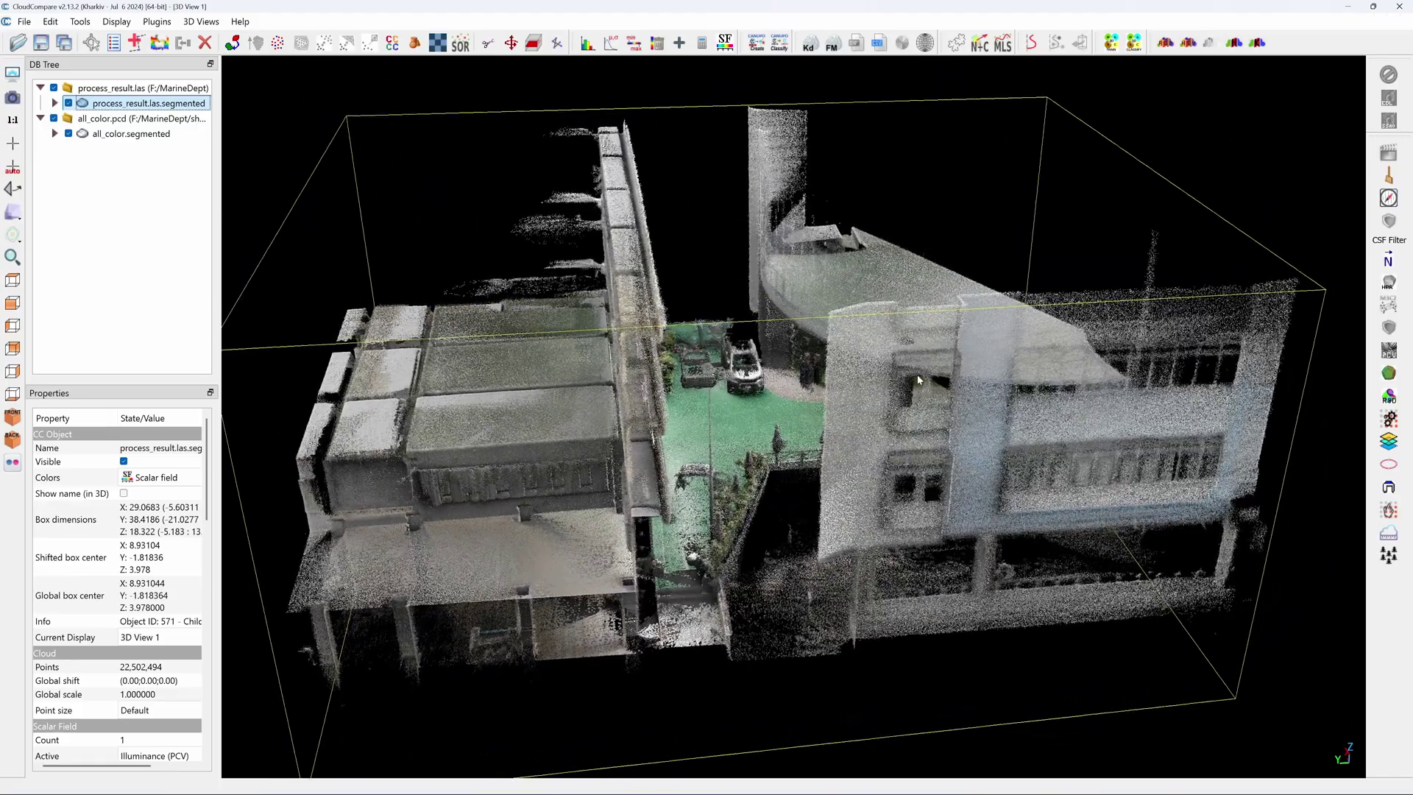
pyautogui.moveTo(917, 380); pyautogui.dragTo(1099, 372)
pyautogui.scroll(3, 1099, 372)
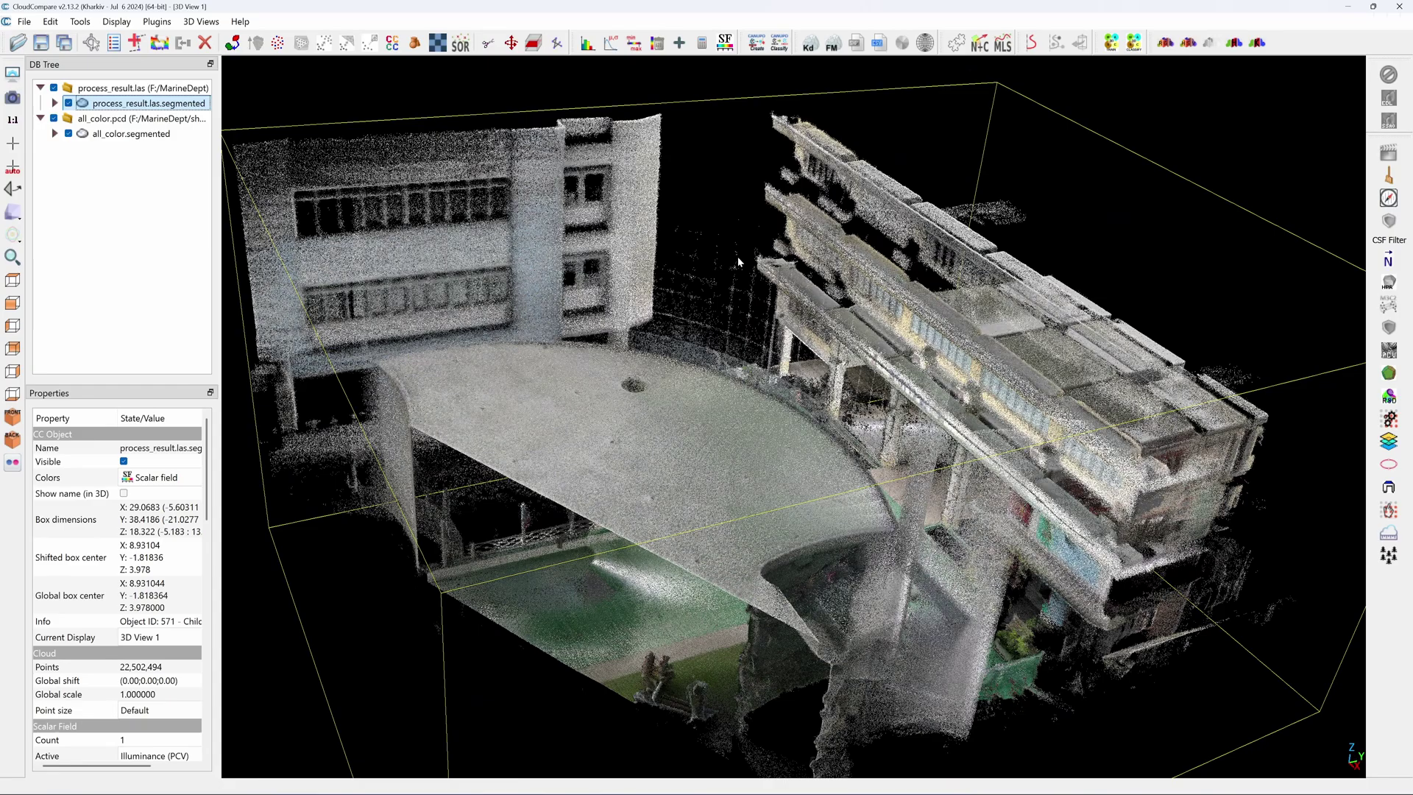
pyautogui.moveTo(738, 262); pyautogui.dragTo(1197, 340)
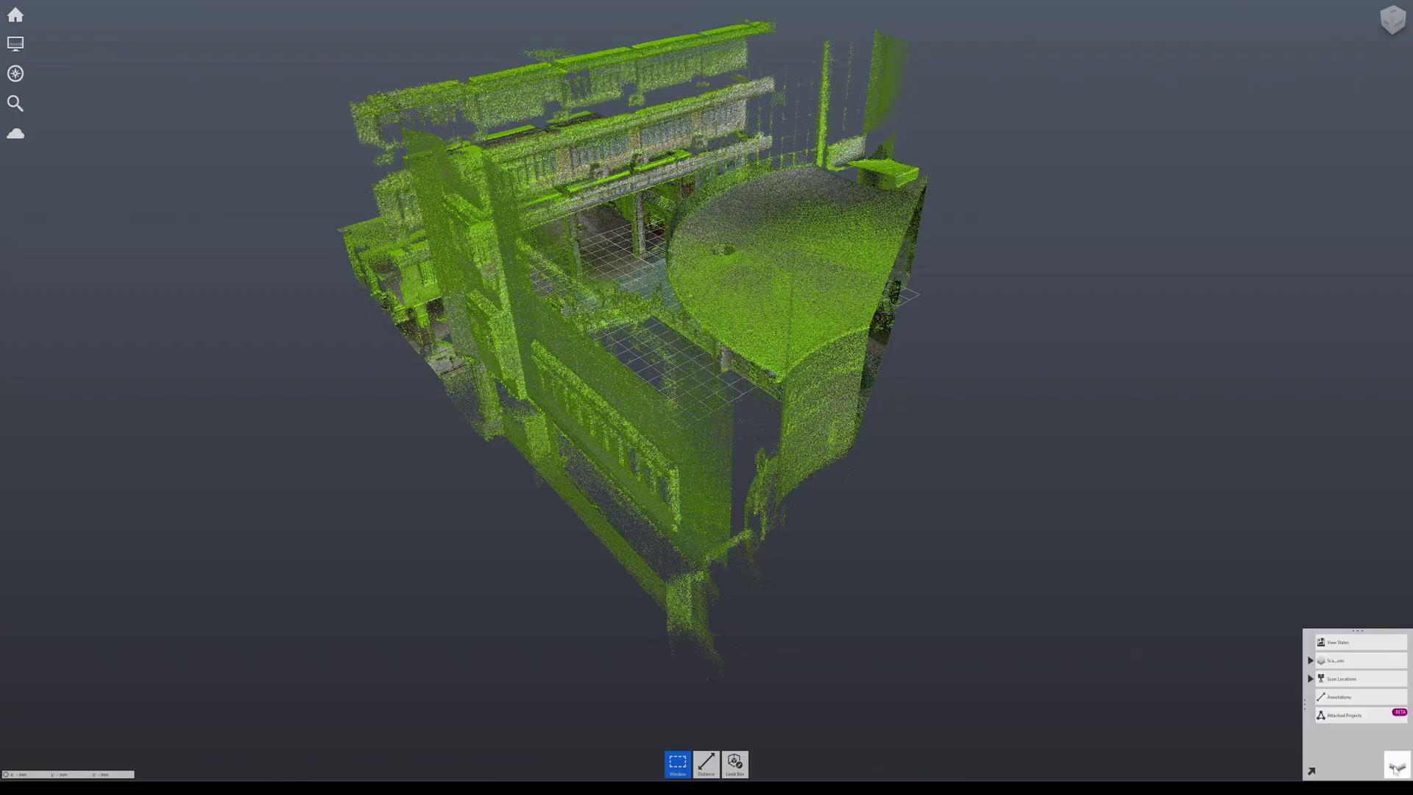
# - Switch to AutoCAD and attach the Marine point cloud with a relative path at insertion point 0,0,0, scale 1 and rotation 0
pyautogui.moveTo(32, 15)
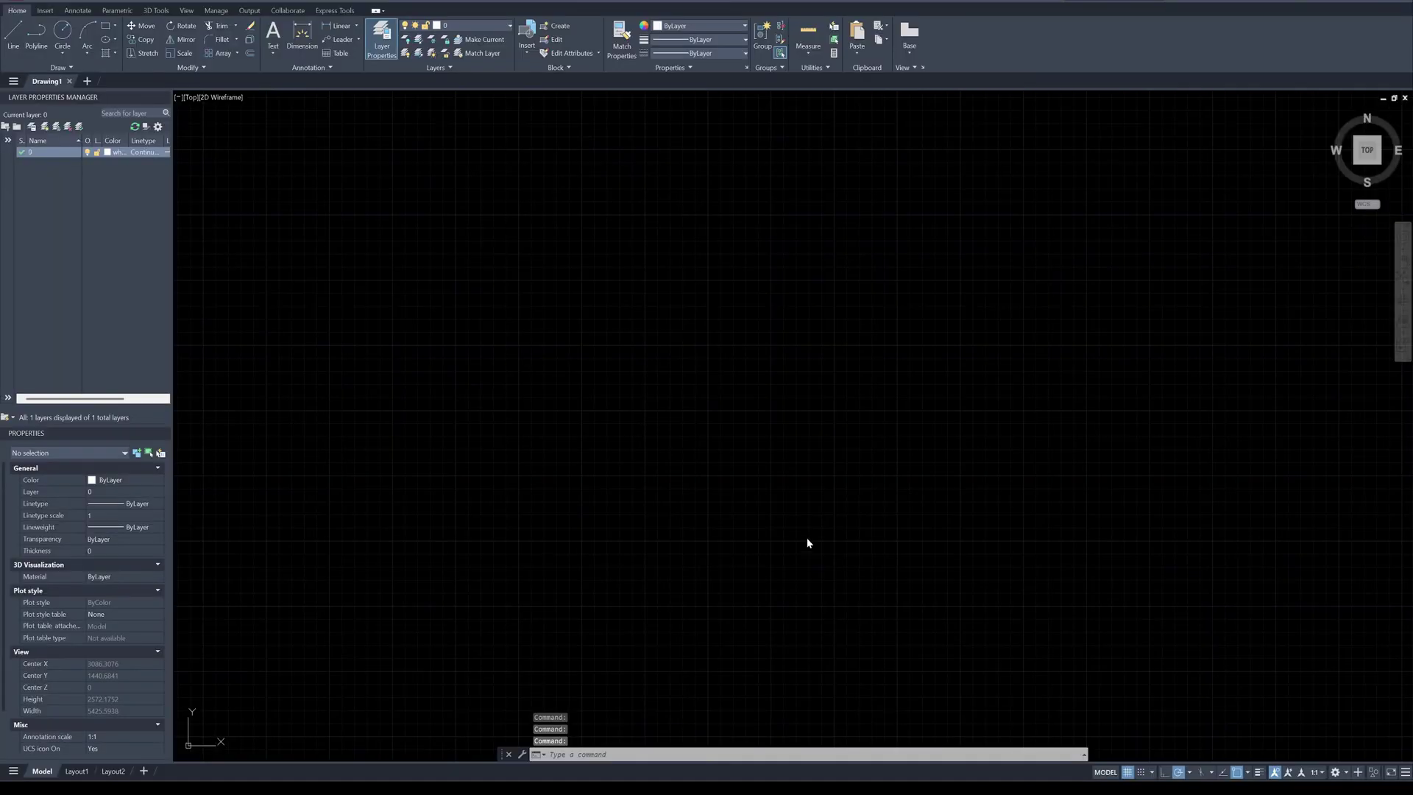
pyautogui.click(45, 11)
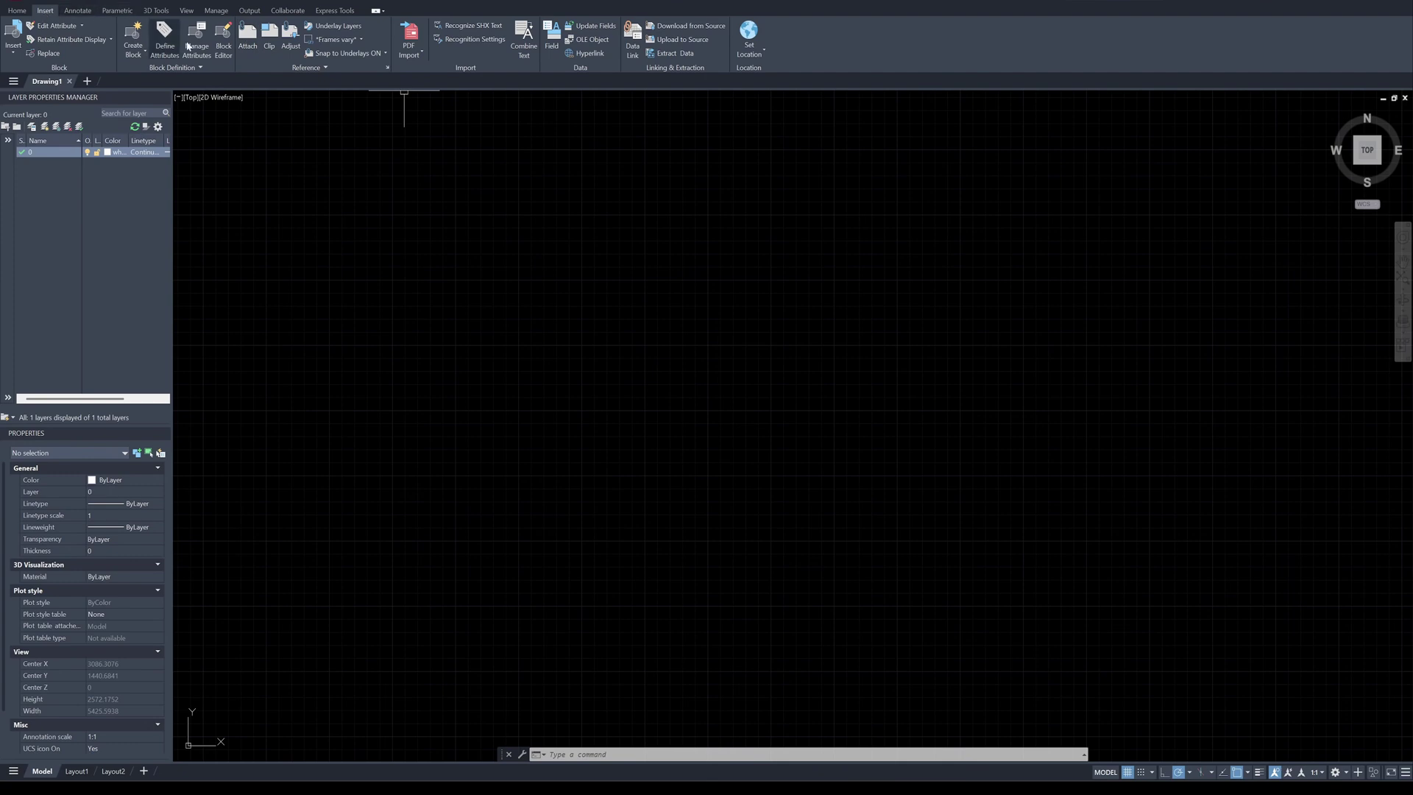
pyautogui.click(247, 40)
pyautogui.click(604, 305)
pyautogui.click(827, 503)
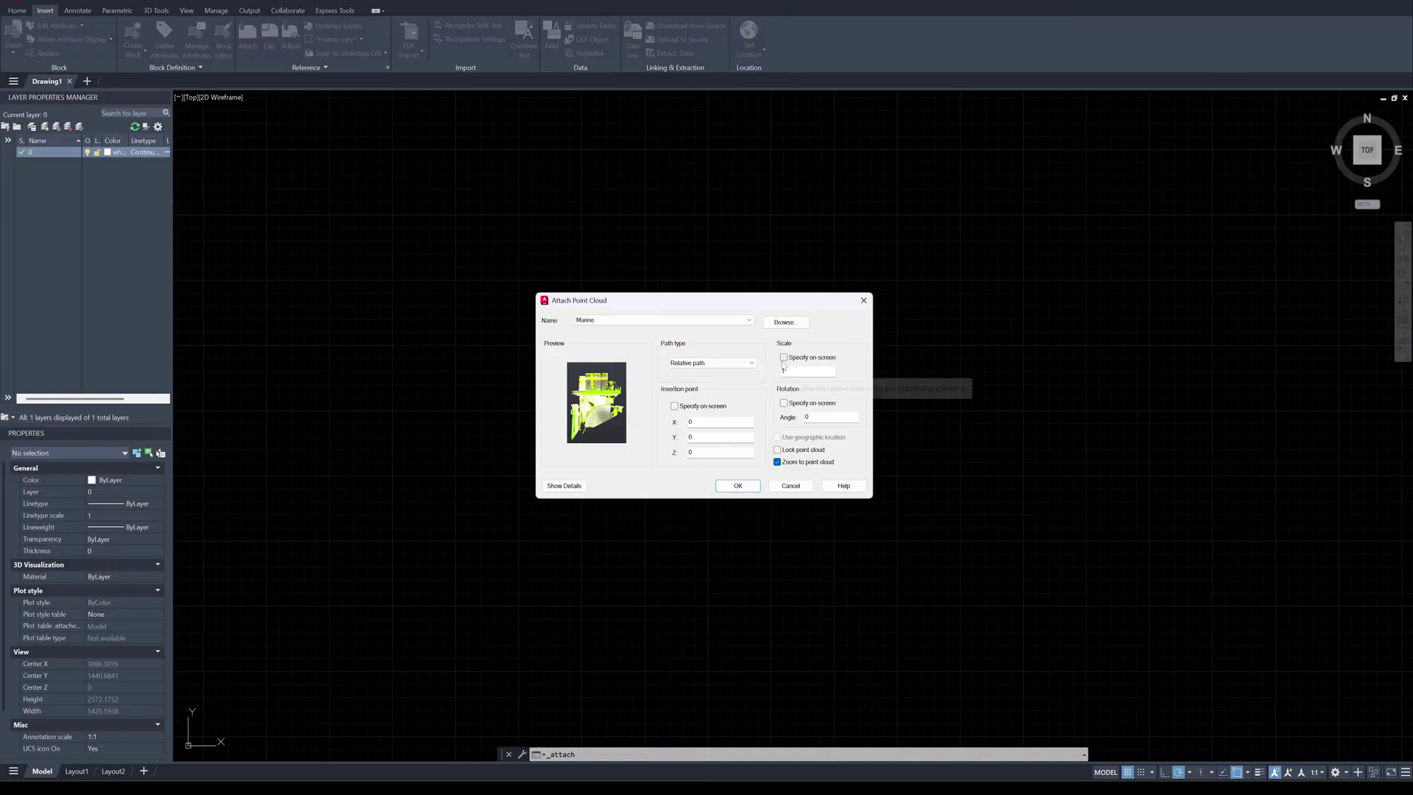
pyautogui.click(738, 486)
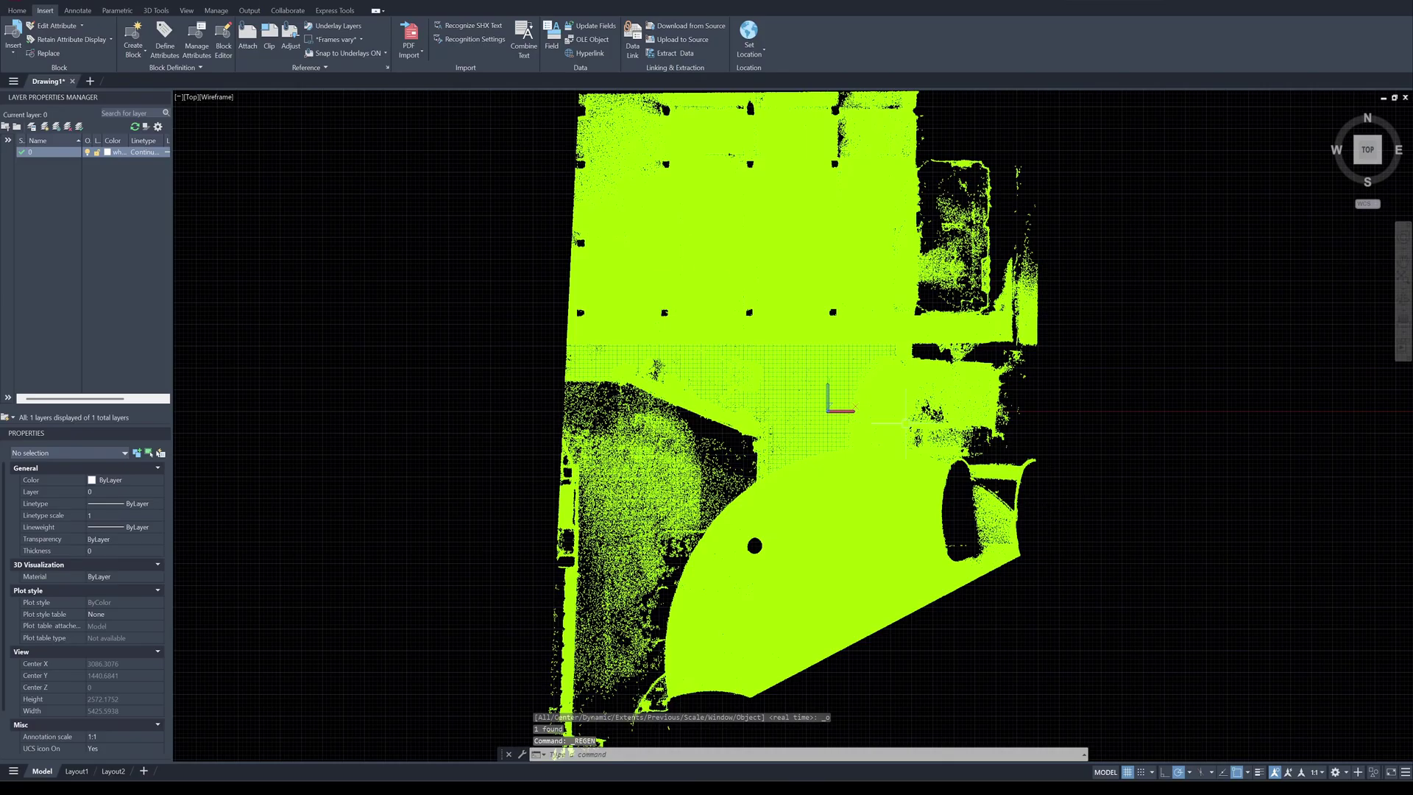
# - Reduce the Marine point cloud's point size to 1 and turn off the drawing grid
pyautogui.click(582, 221)
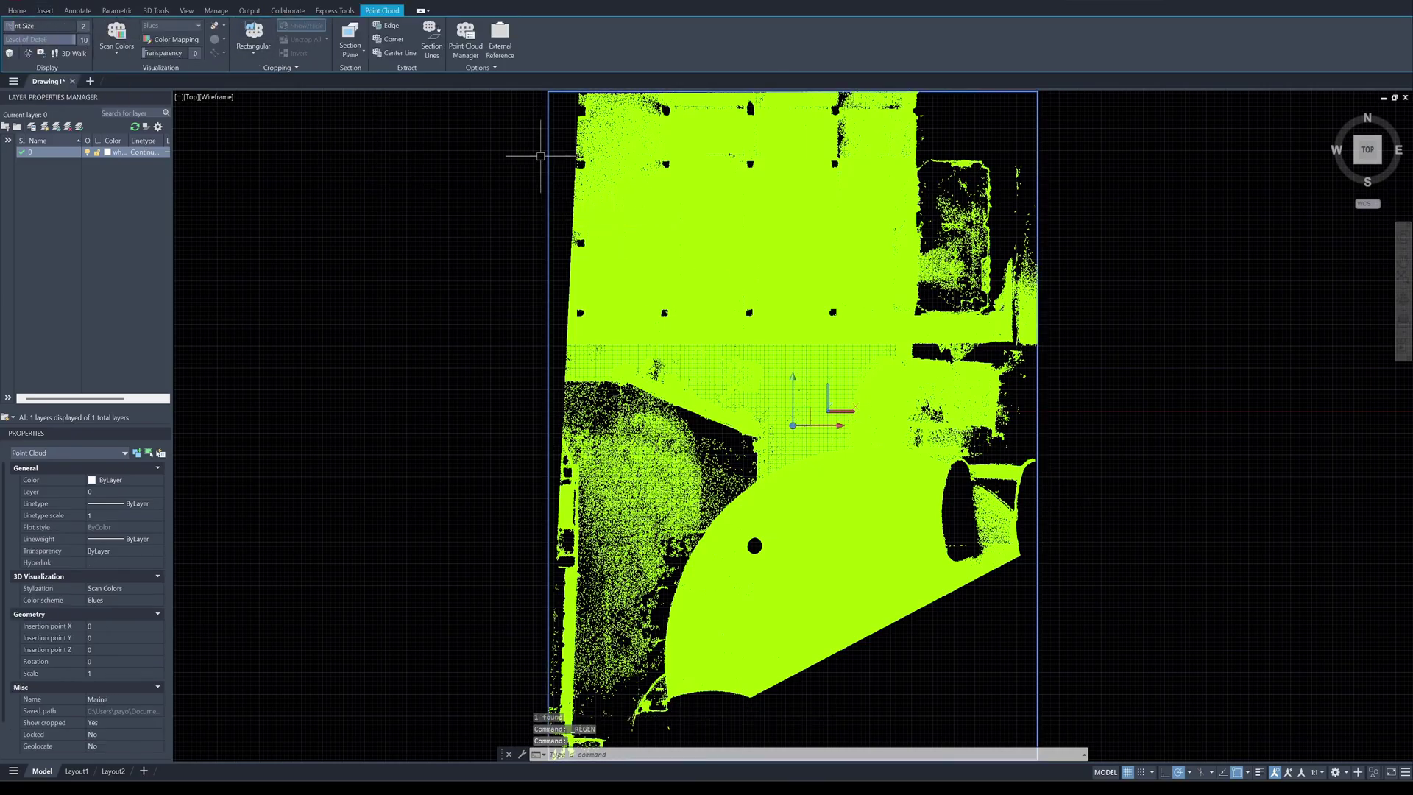
pyautogui.moveTo(9, 25); pyautogui.dragTo(4, 25)
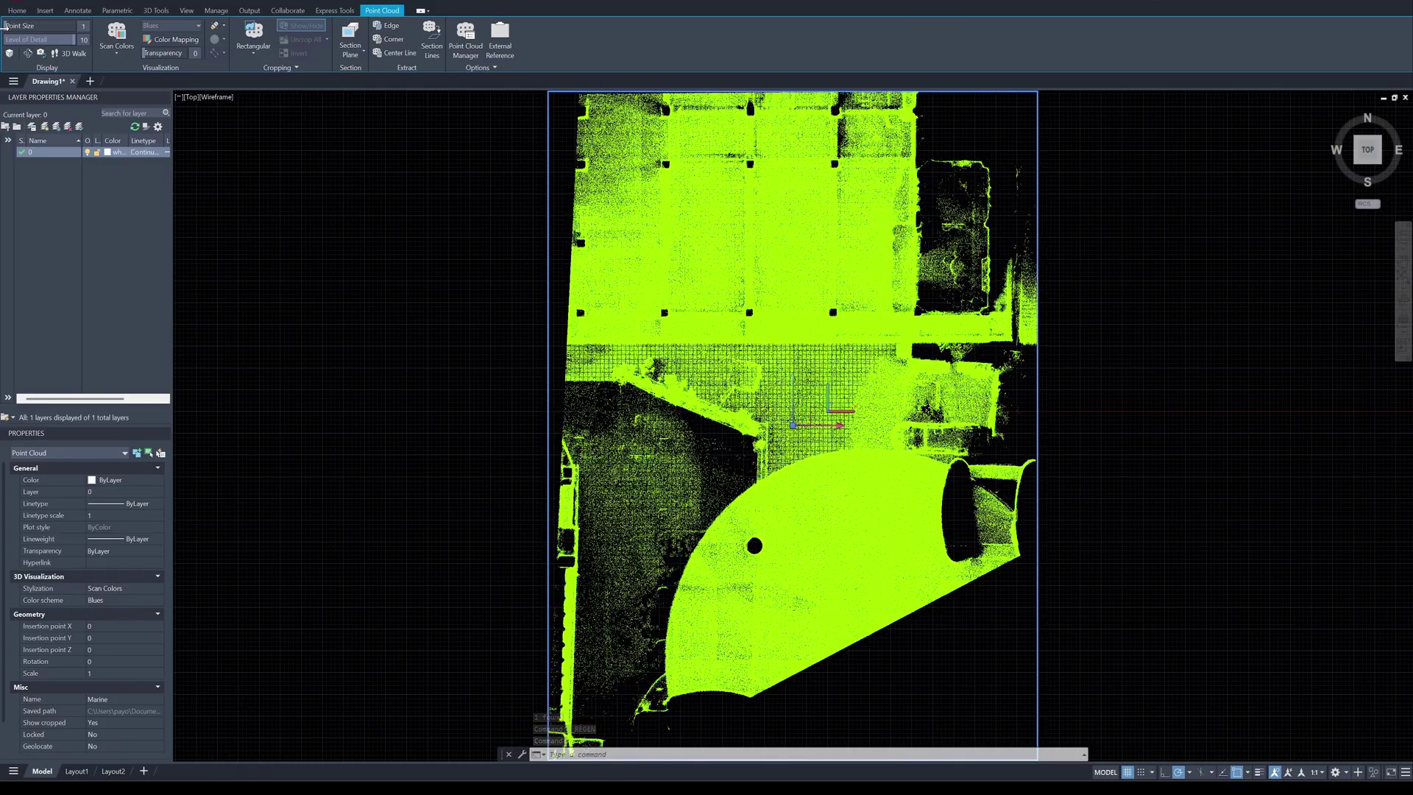
pyautogui.click(1215, 394)
pyautogui.click(1097, 302)
pyautogui.click(1128, 772)
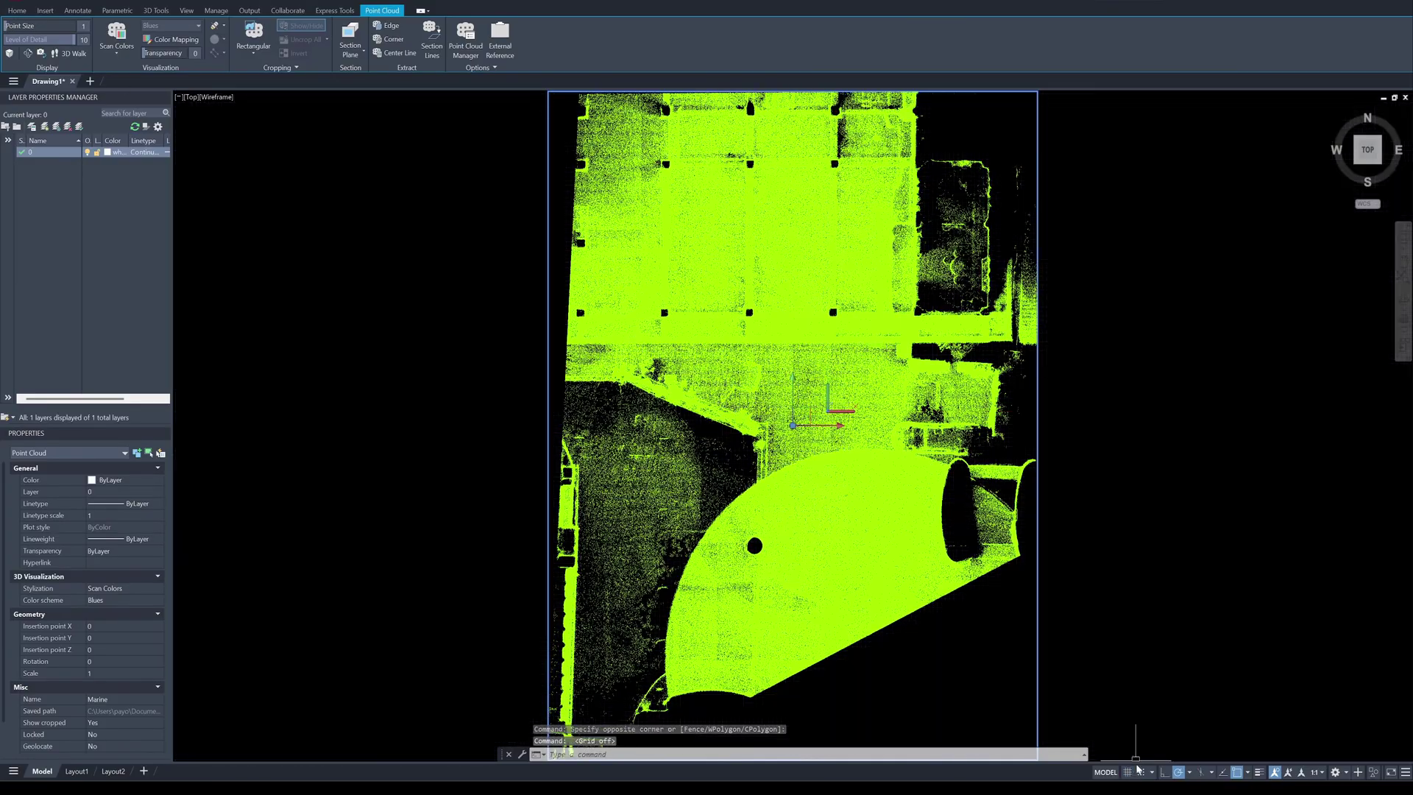
# - Examine the Marine_NonColor and Marine_Color scans of the Marine point cloud in Point Cloud Manager and from a 3D view
pyautogui.scroll(4, 835, 402)
pyautogui.keyDown('shift'); pyautogui.moveTo(834, 402); pyautogui.dragTo(306, 104, button='middle'); pyautogui.keyUp('shift')
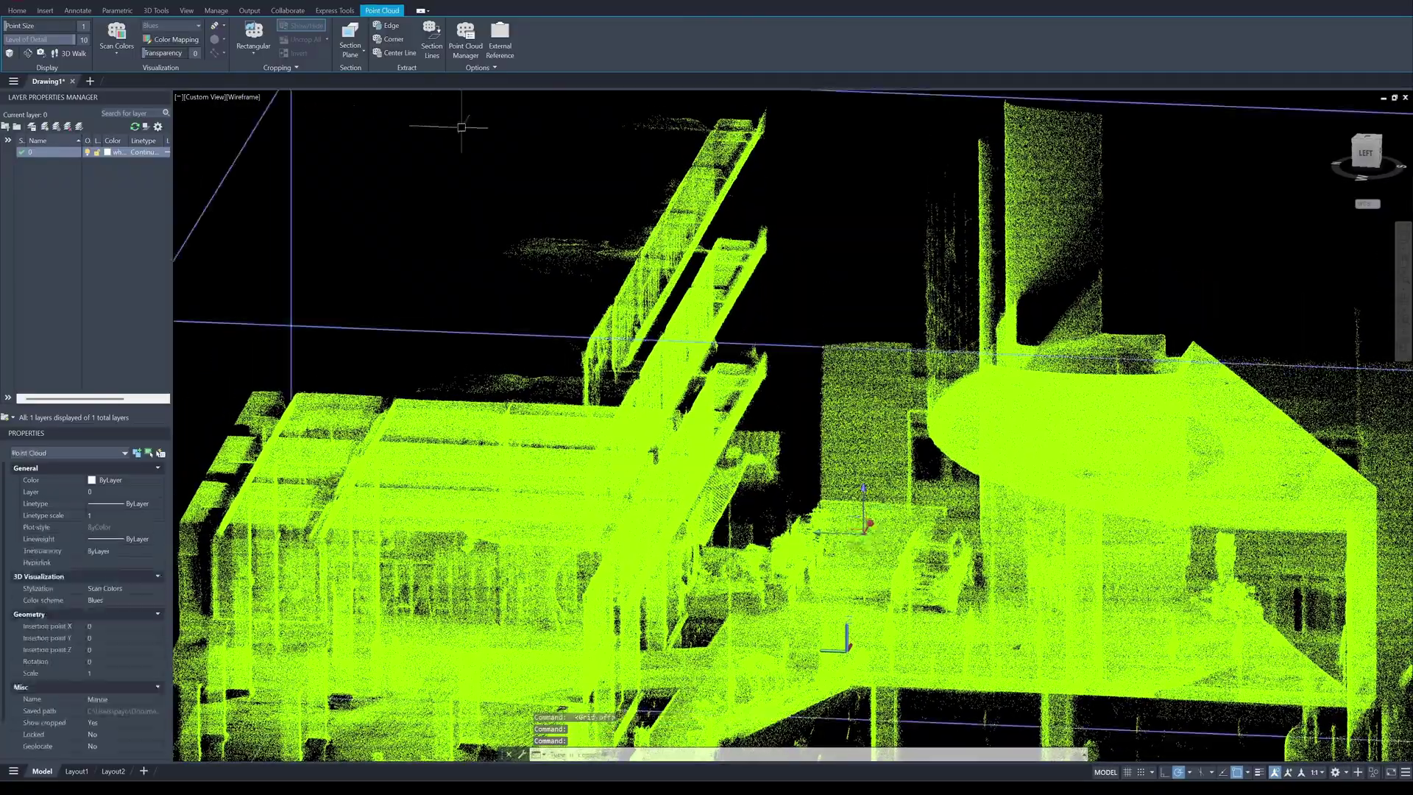
pyautogui.click(466, 36)
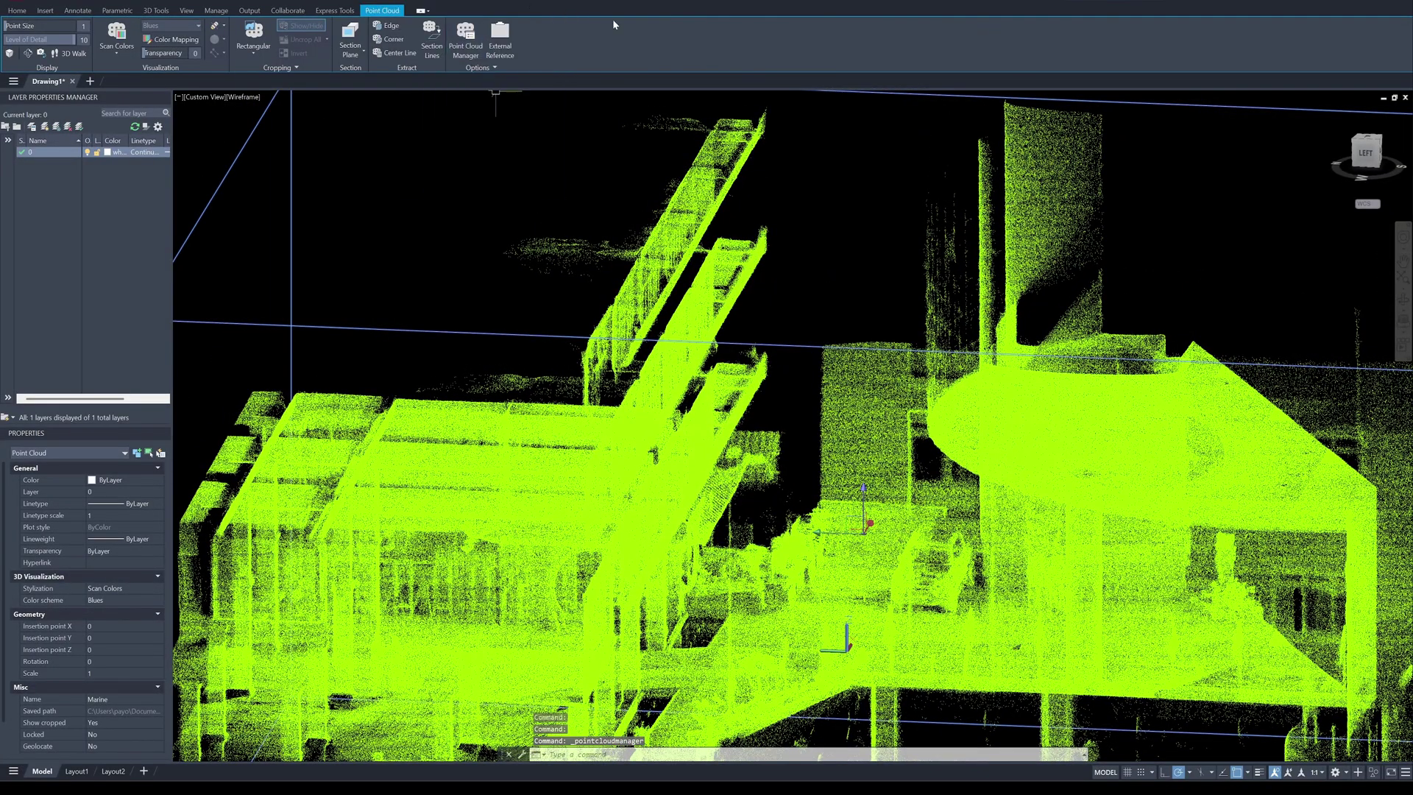
pyautogui.click(468, 54)
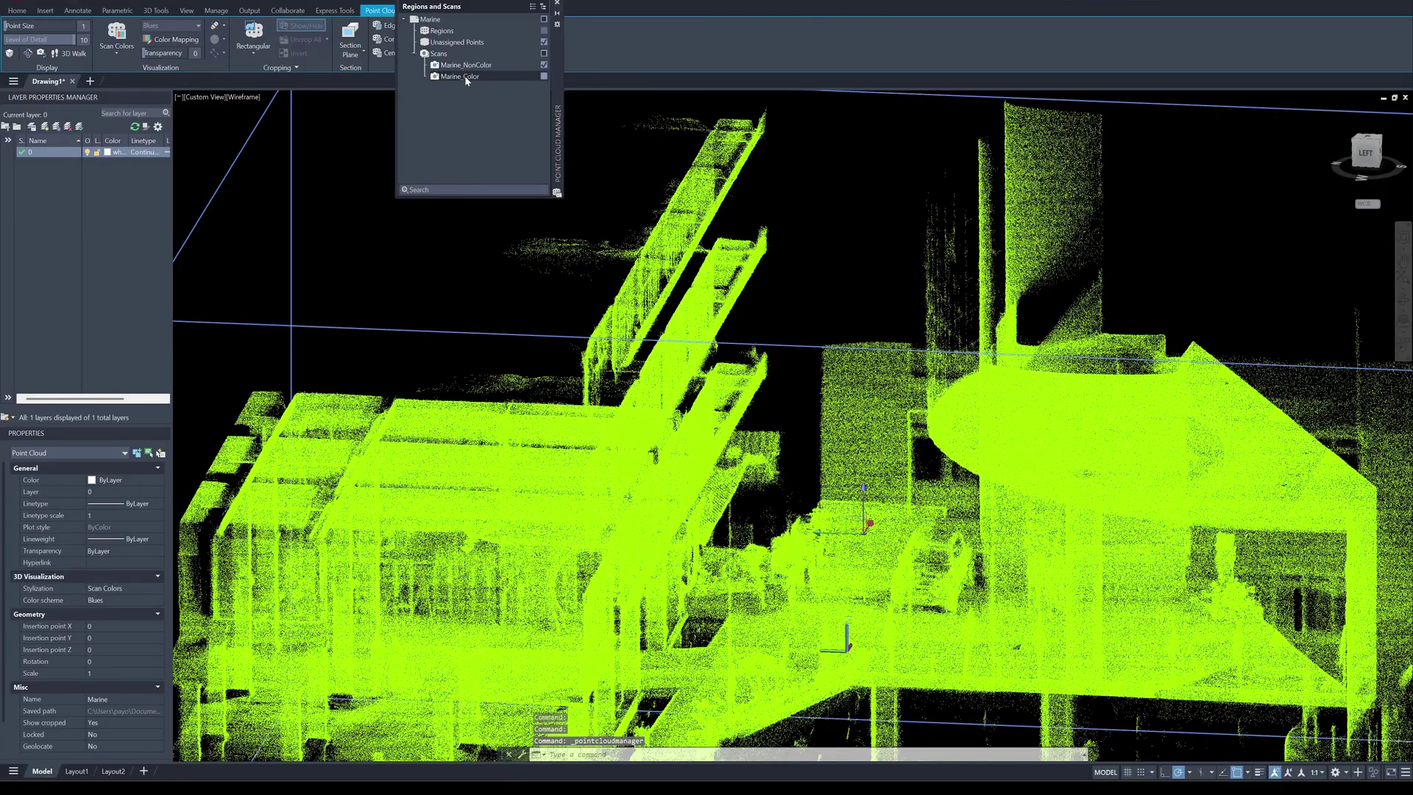
pyautogui.doubleClick(464, 76)
pyautogui.keyDown('shift'); pyautogui.moveTo(898, 193); pyautogui.dragTo(964, 230, button='middle'); pyautogui.keyUp('shift')
pyautogui.click(544, 65)
pyautogui.click(544, 76)
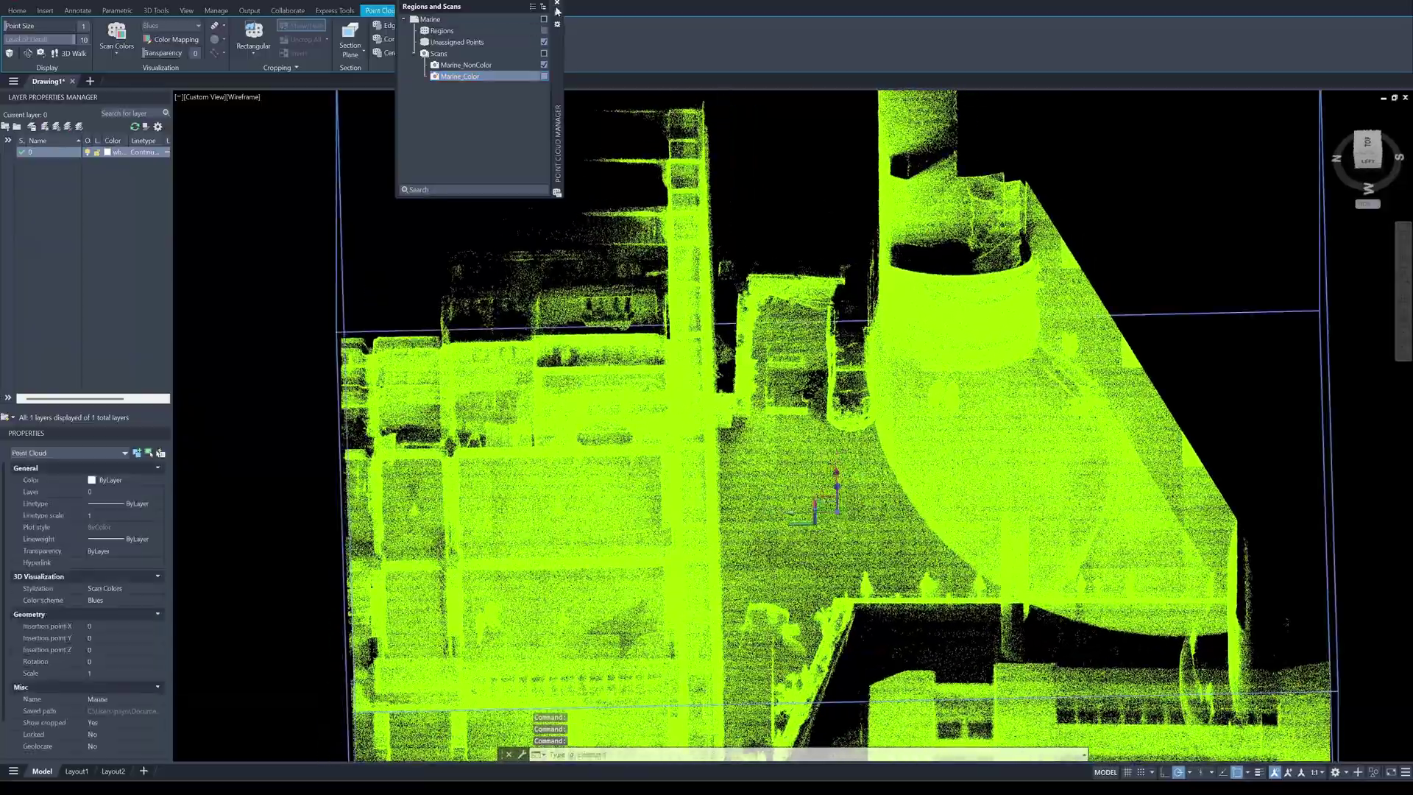
pyautogui.click(557, 4)
pyautogui.keyDown('shift'); pyautogui.moveTo(1104, 234); pyautogui.dragTo(1139, 236, button='middle'); pyautogui.keyUp('shift')
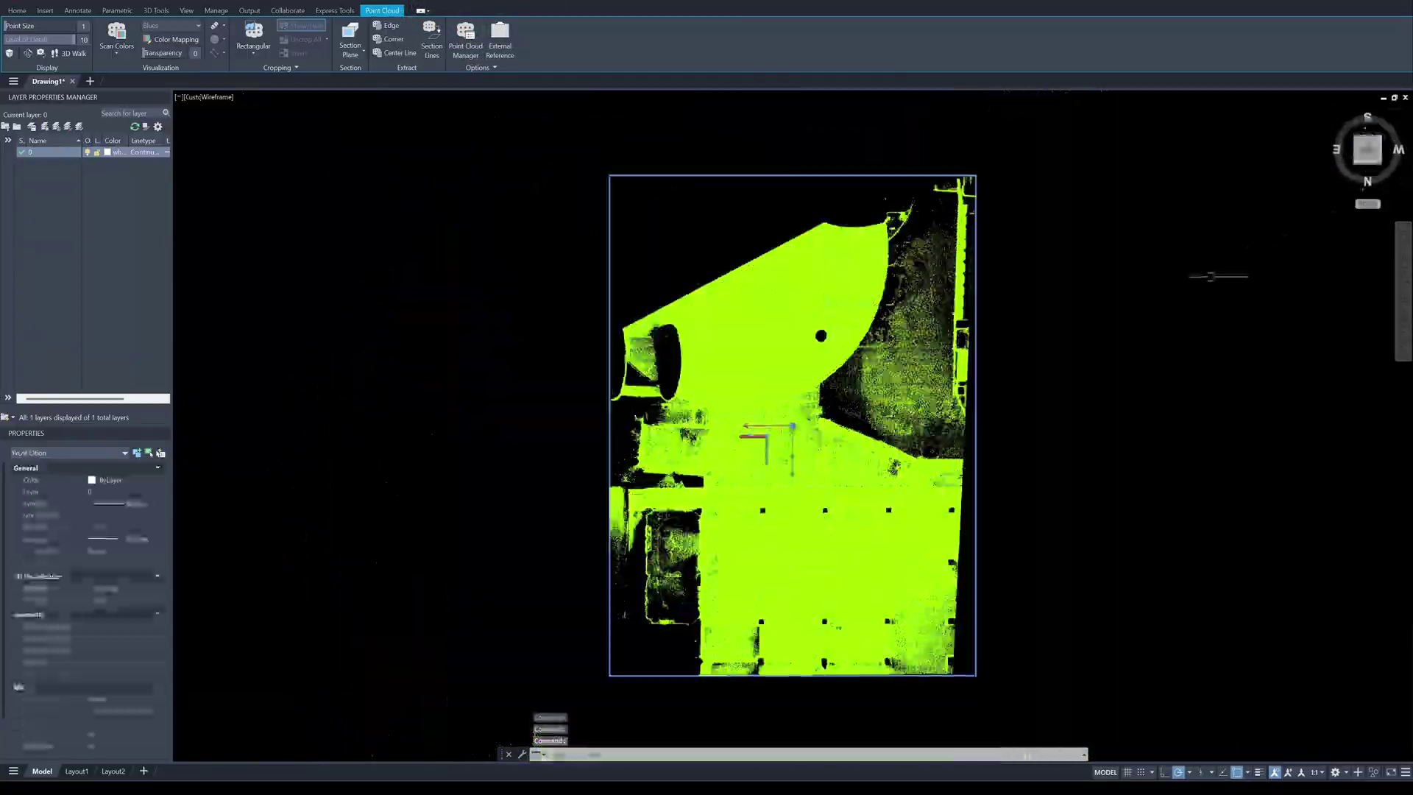
# - Put the Marine point cloud on a PointCloud layer and check that layer by switching its visibility off and on
pyautogui.scroll(3, 848, 391)
pyautogui.scroll(-2, 848, 391)
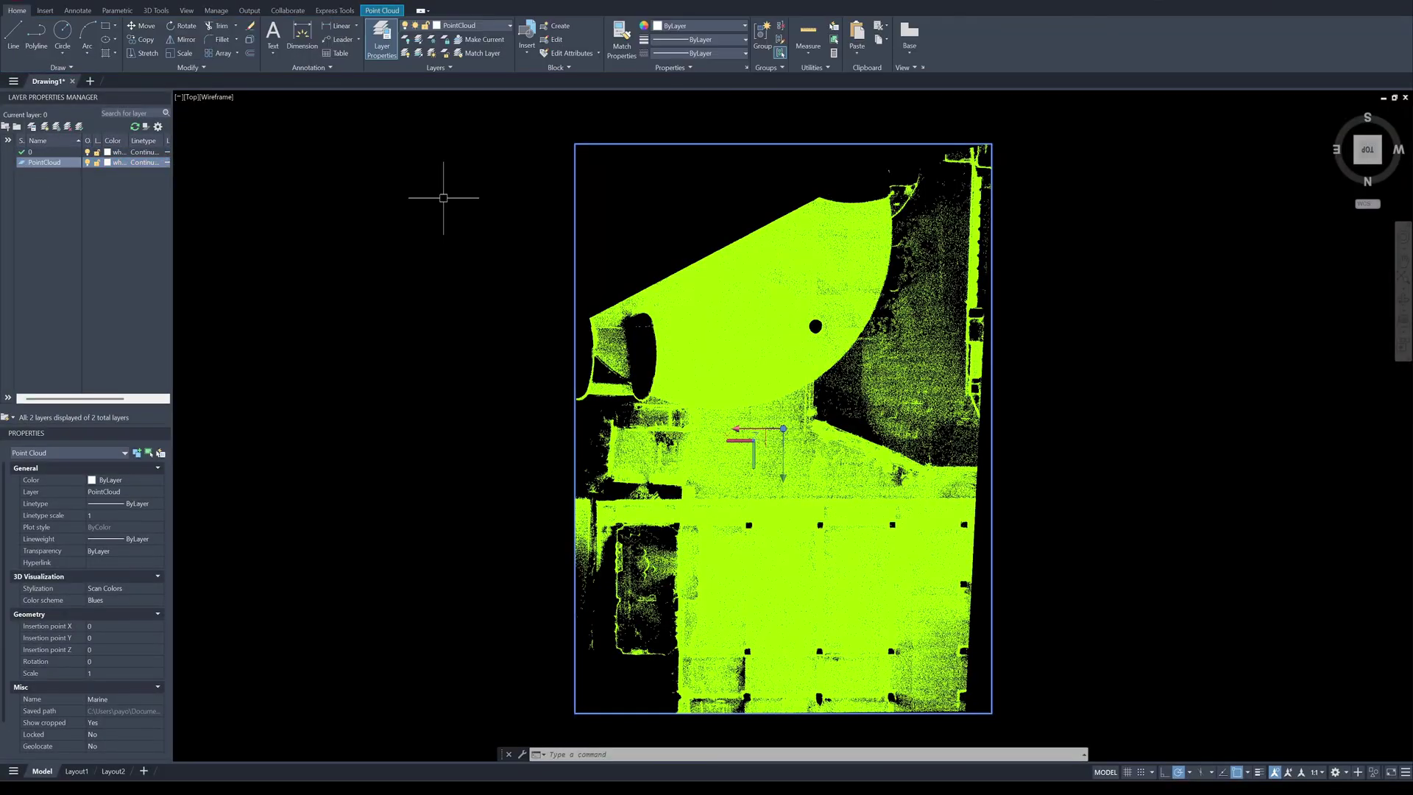
pyautogui.press('Escape')
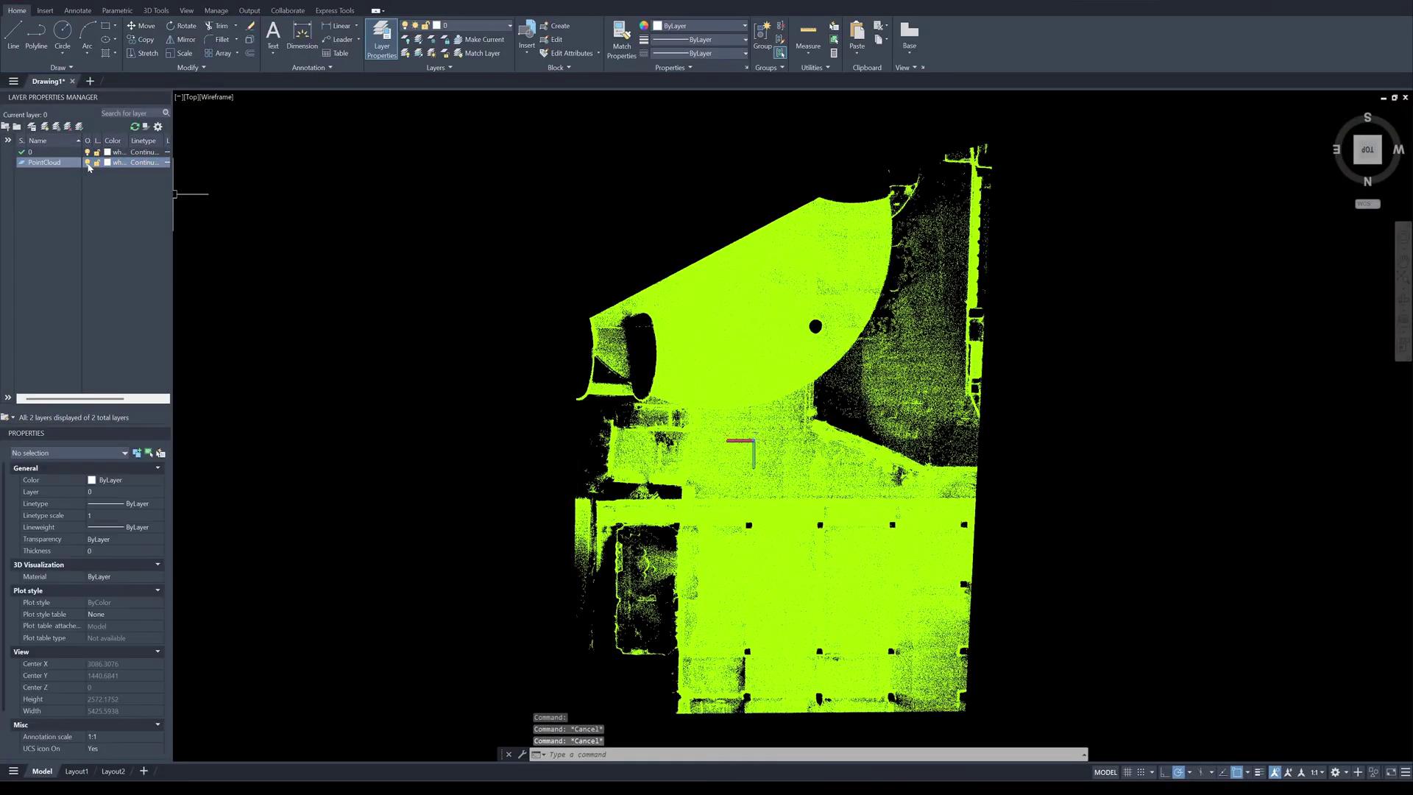
pyautogui.click(88, 162)
pyautogui.click(87, 162)
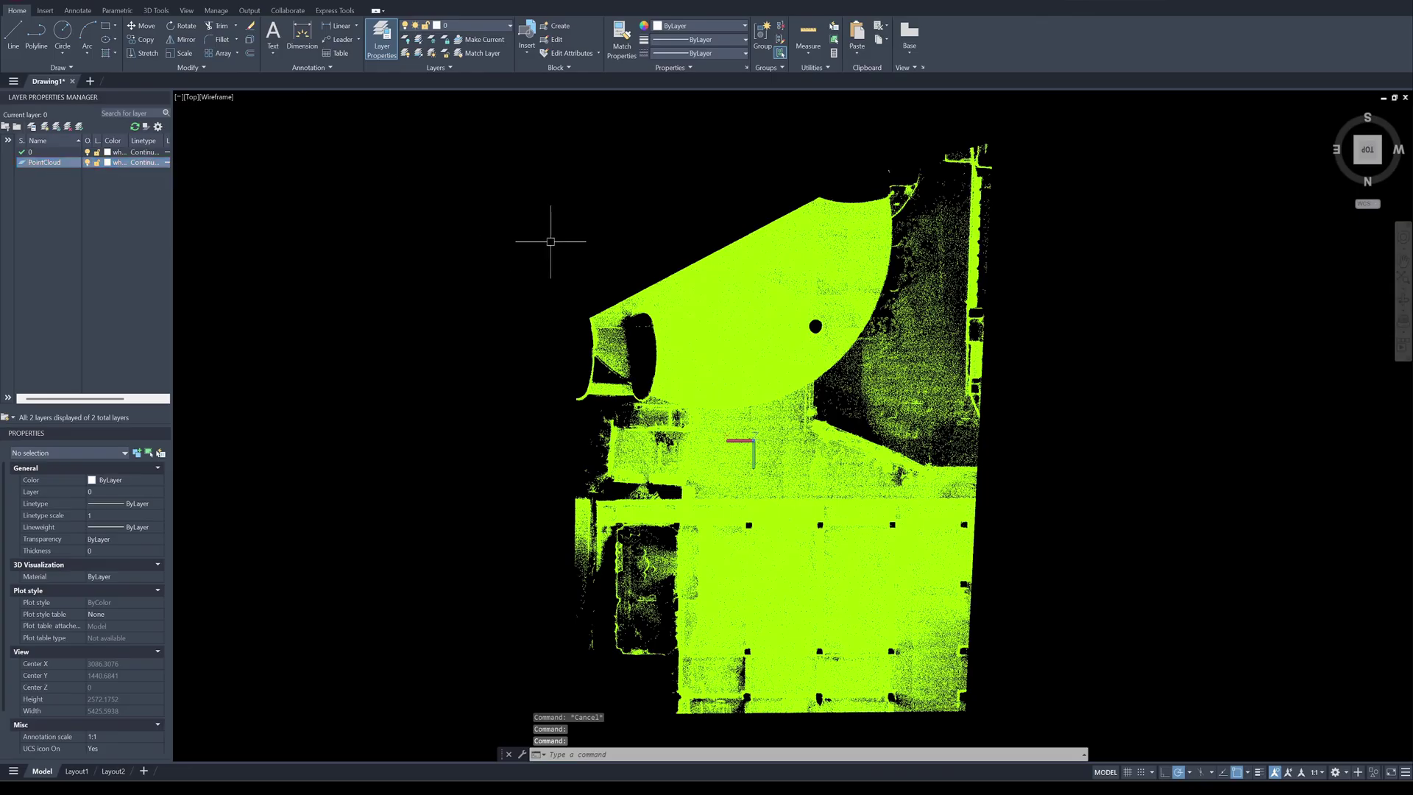
# - Crop the Marine point cloud with a rectangle in the right view to a thin horizontal slice, keeping the points inside
pyautogui.click(1367, 180)
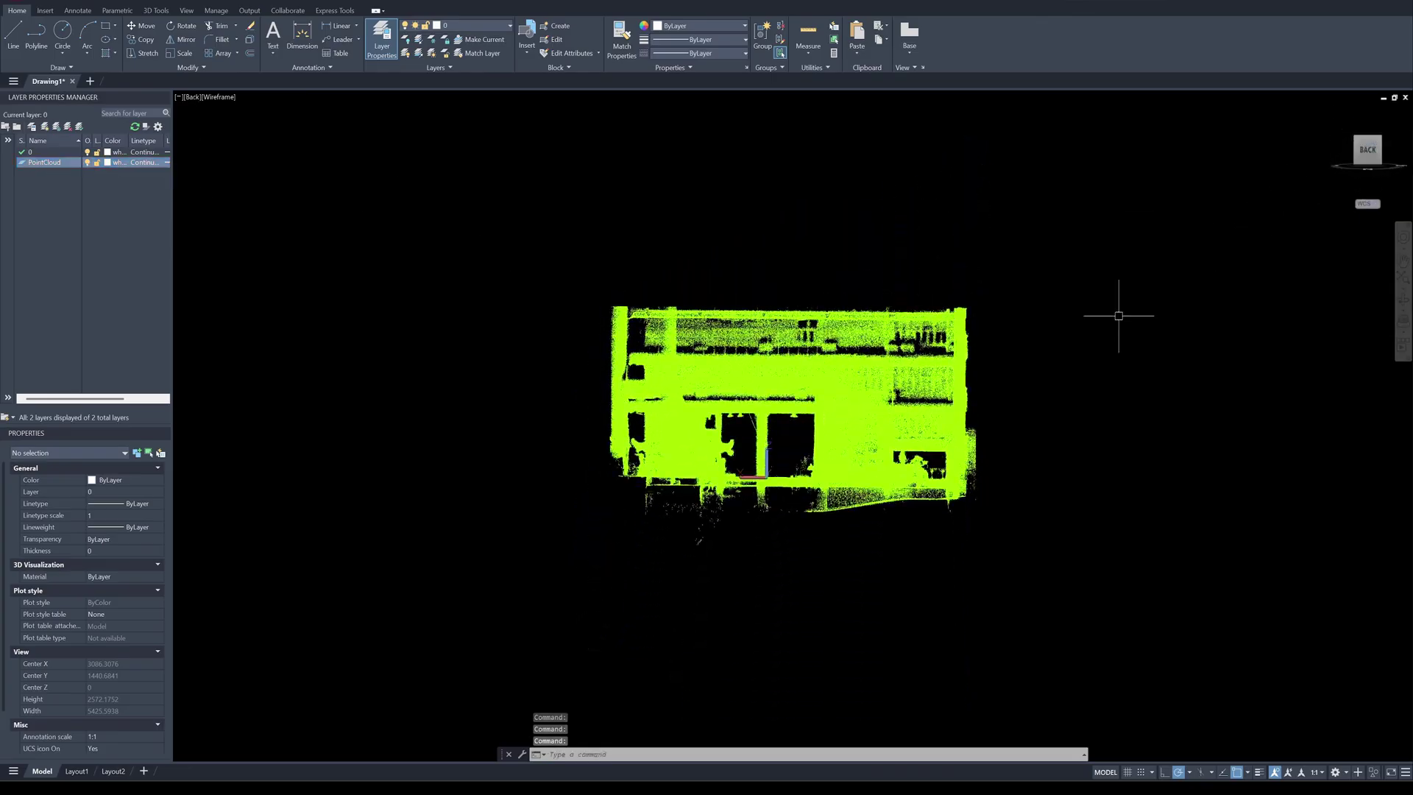
pyautogui.keyDown('shift'); pyautogui.moveTo(794, 408); pyautogui.dragTo(1314, 307, button='middle'); pyautogui.keyUp('shift')
pyautogui.click(1365, 155)
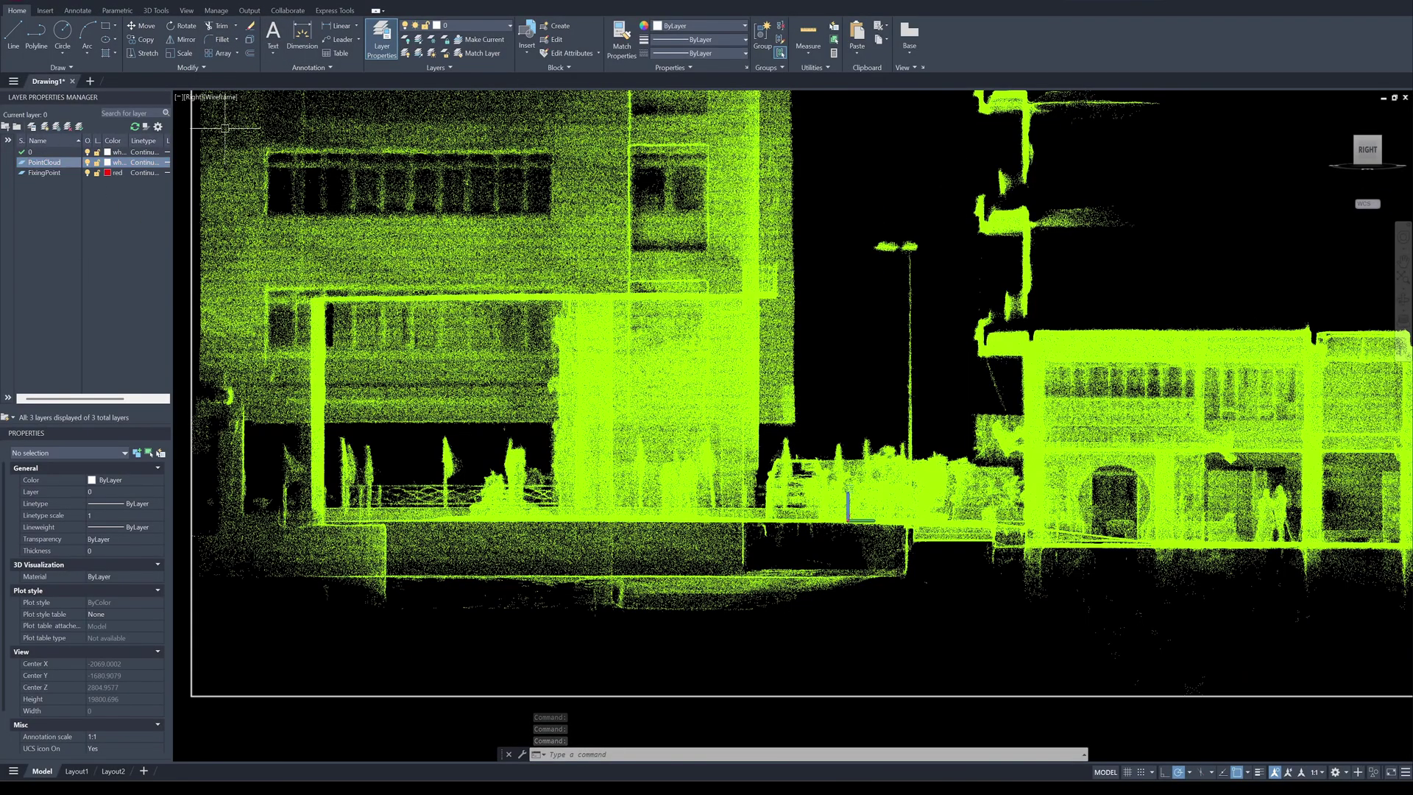
pyautogui.click(301, 171)
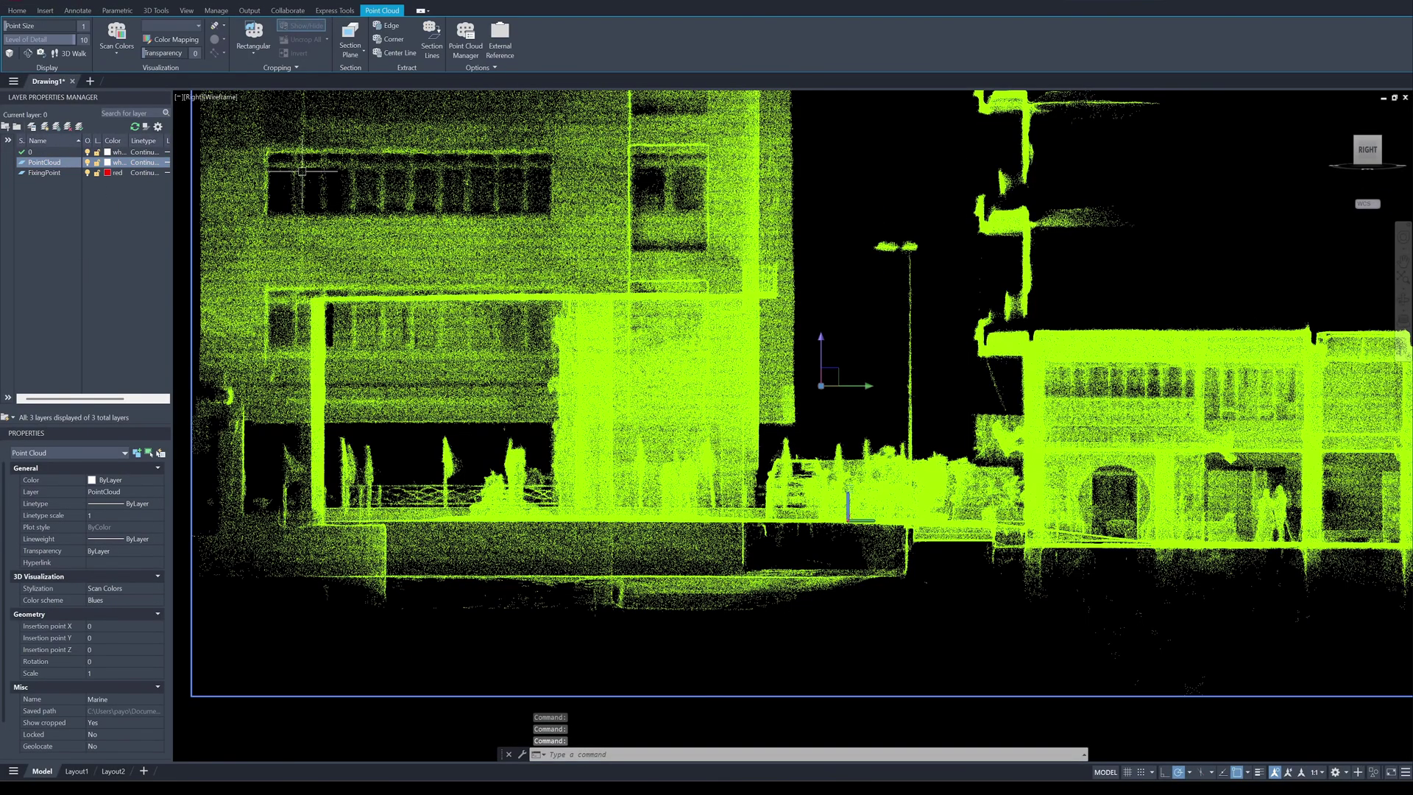
pyautogui.click(250, 40)
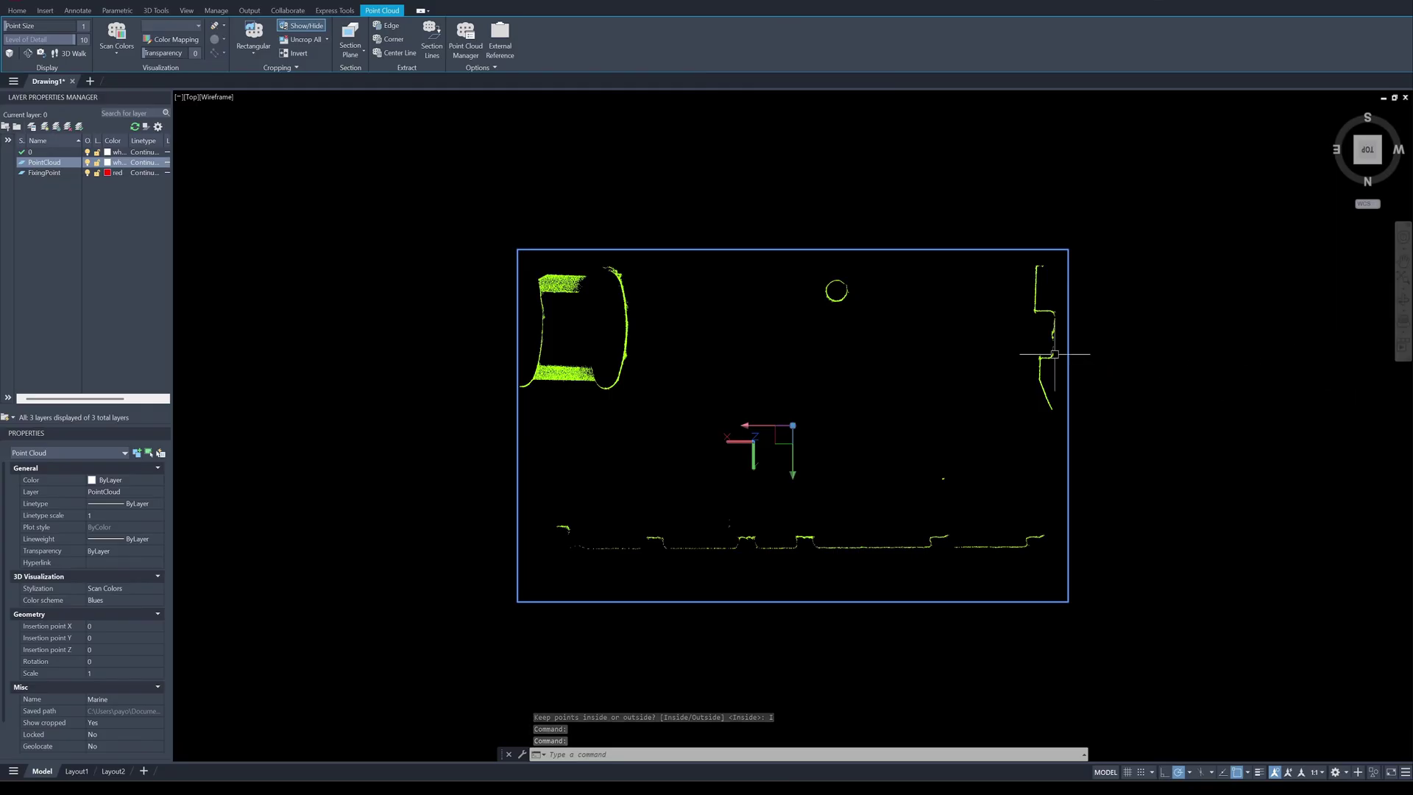
# - Draw a three-point arc along the outline of the round column on the red FixingPoint layer
pyautogui.scroll(8, 876, 309)
pyautogui.scroll(-2, 726, 214)
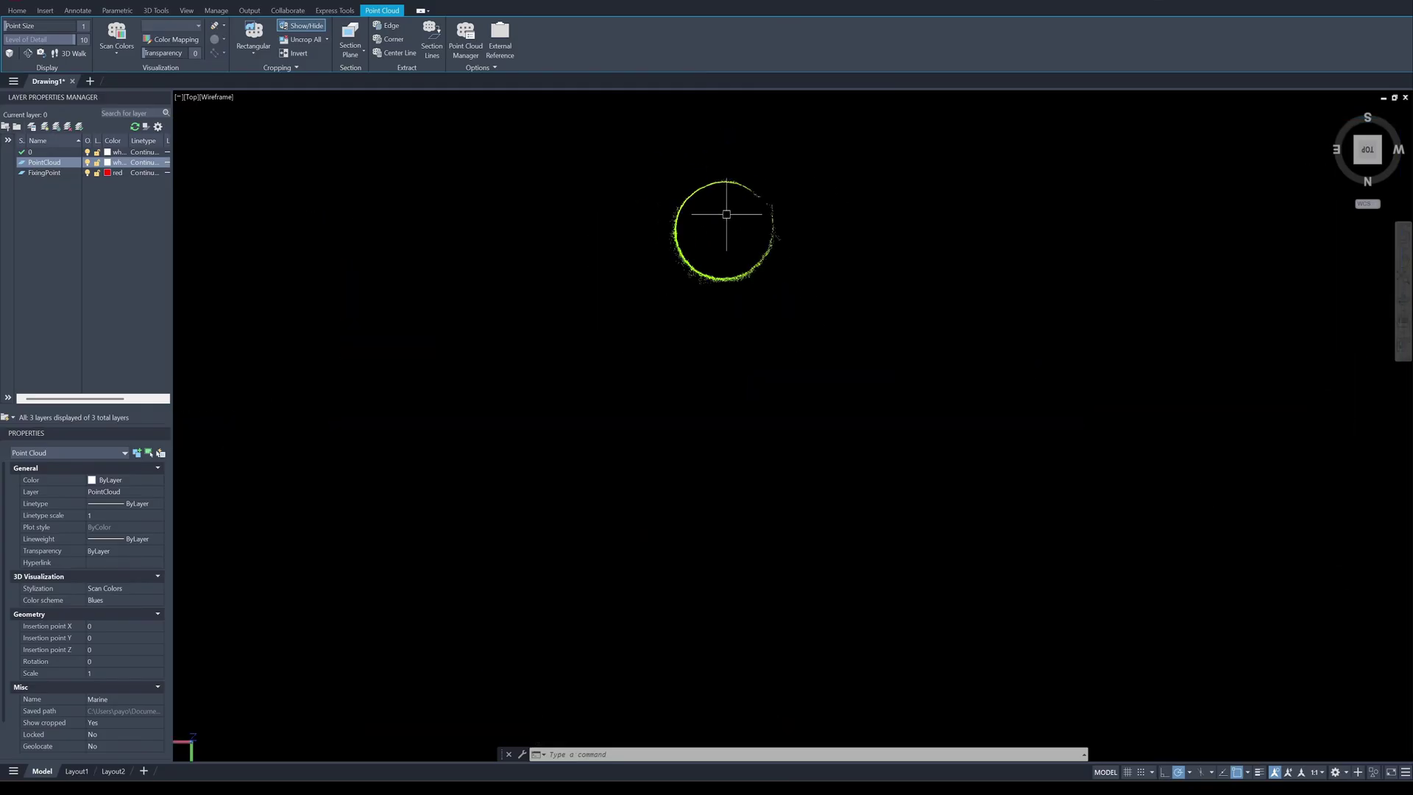
pyautogui.scroll(-8, 729, 218)
pyautogui.scroll(5, 567, 249)
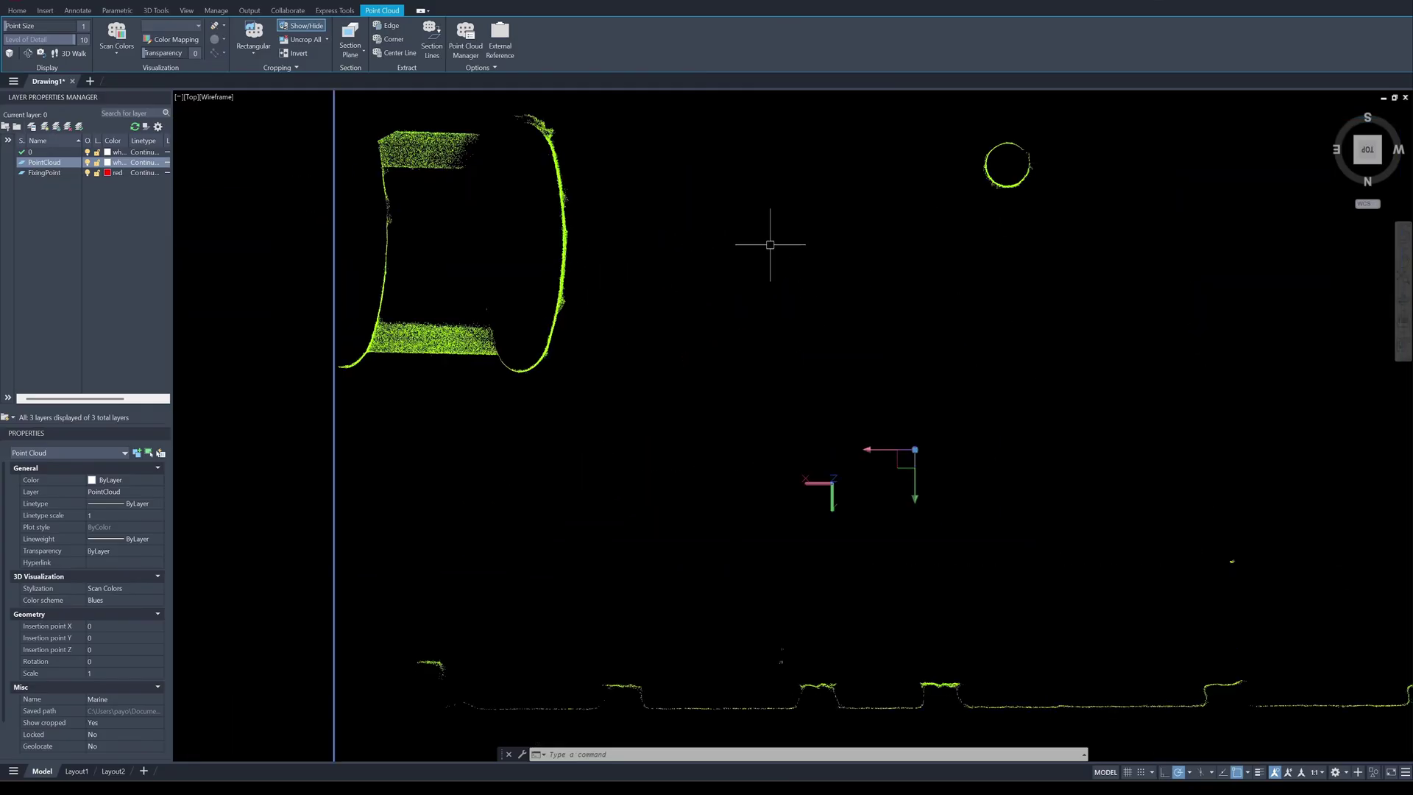
pyautogui.scroll(6, 1012, 162)
pyautogui.moveTo(1009, 158); pyautogui.dragTo(978, 223, button='middle')
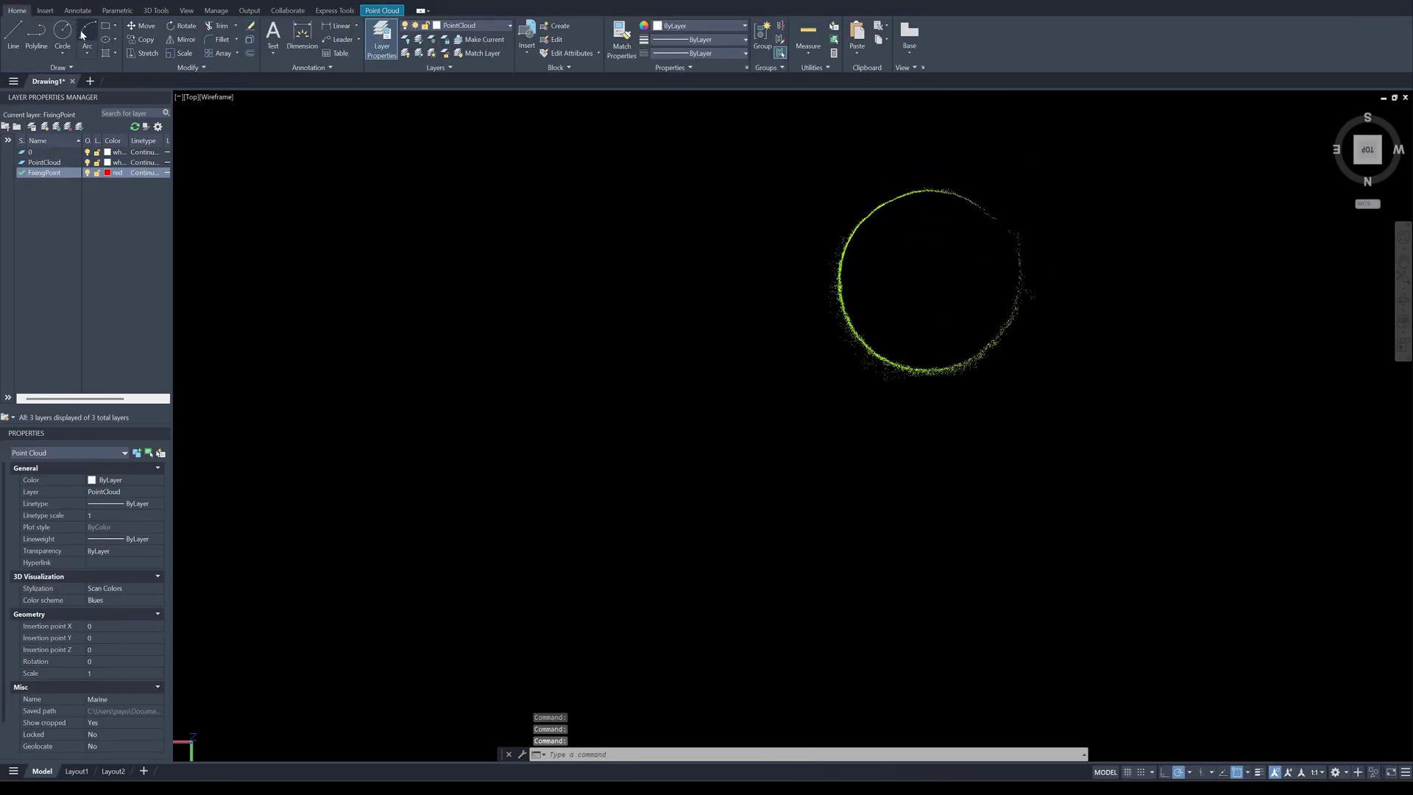
pyautogui.click(86, 33)
pyautogui.scroll(2, 832, 280)
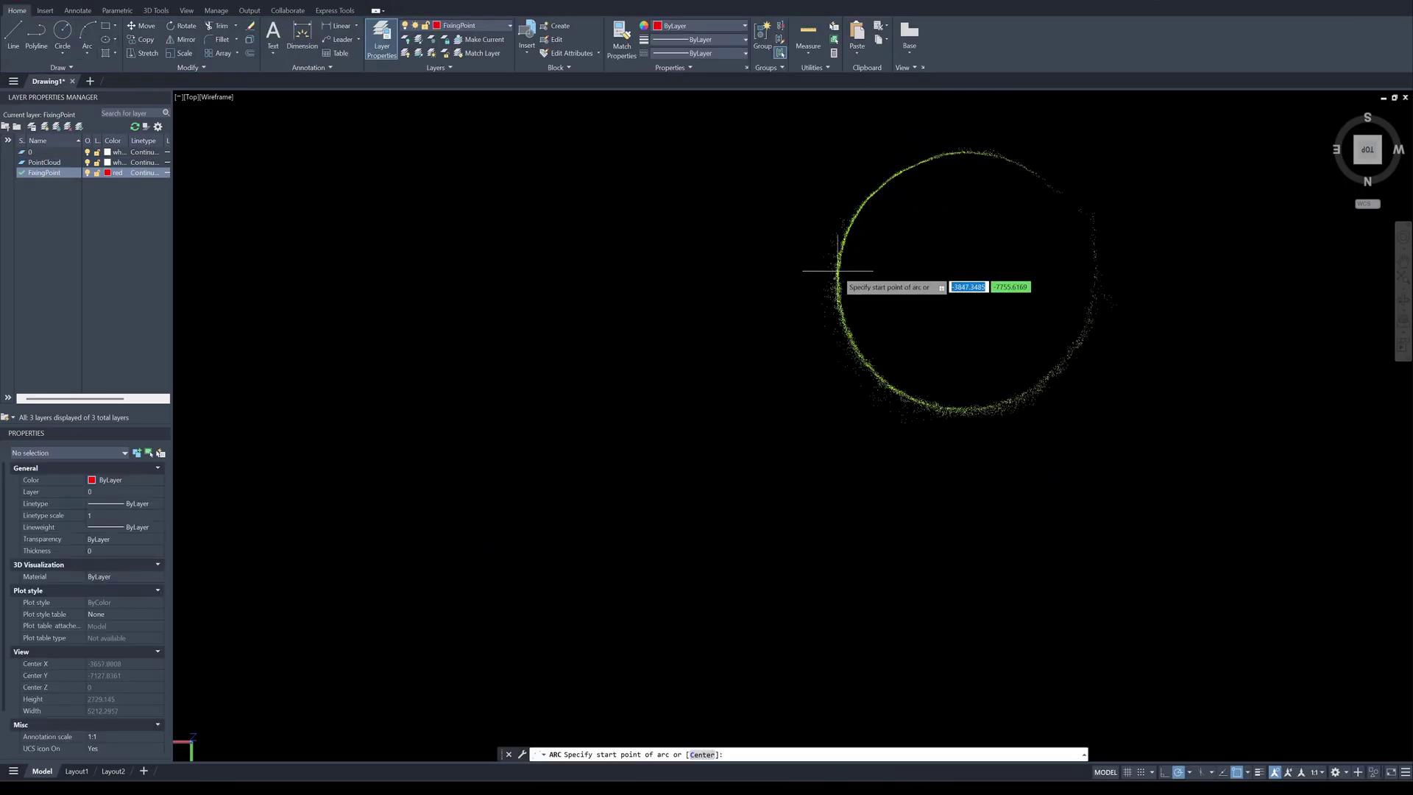
pyautogui.click(837, 271)
pyautogui.click(927, 404)
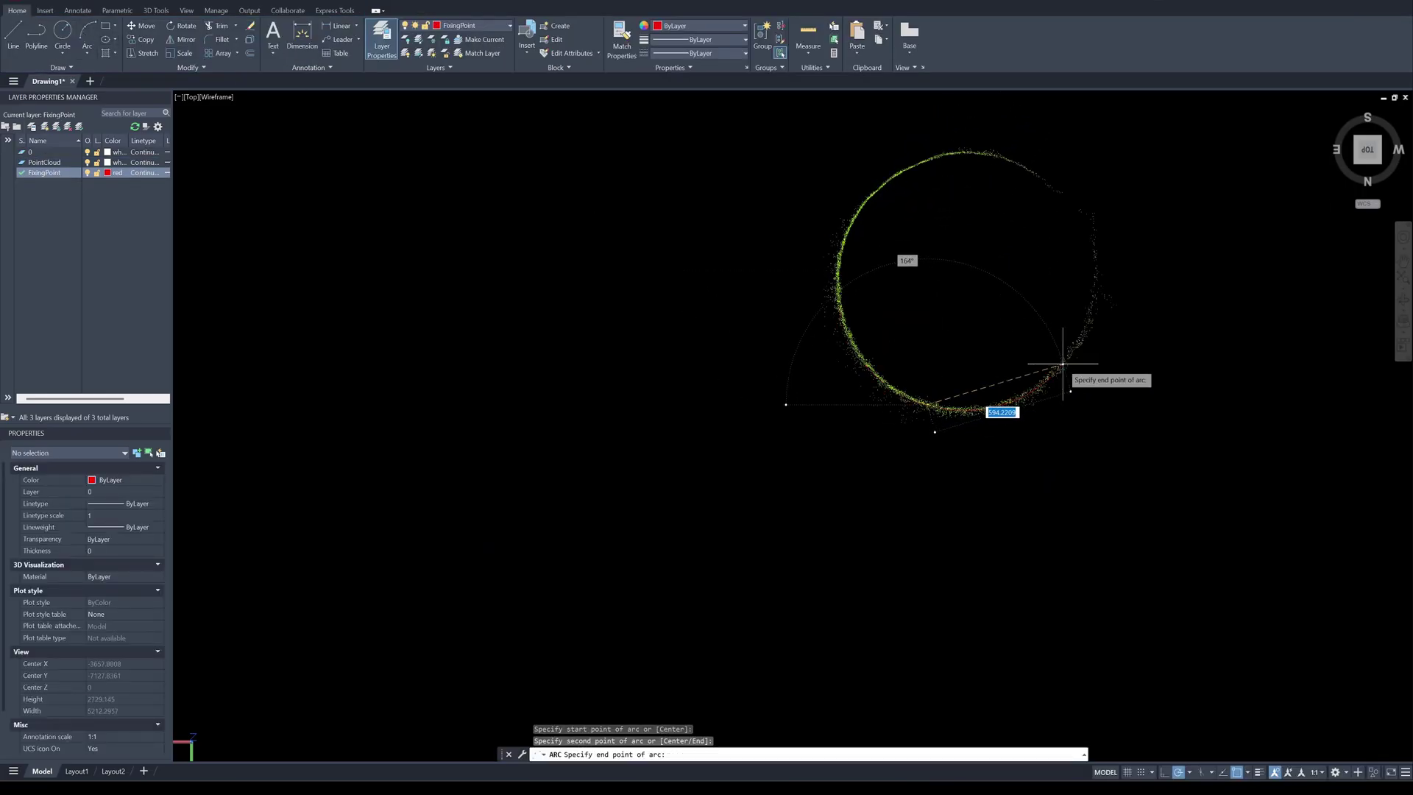
pyautogui.click(1063, 364)
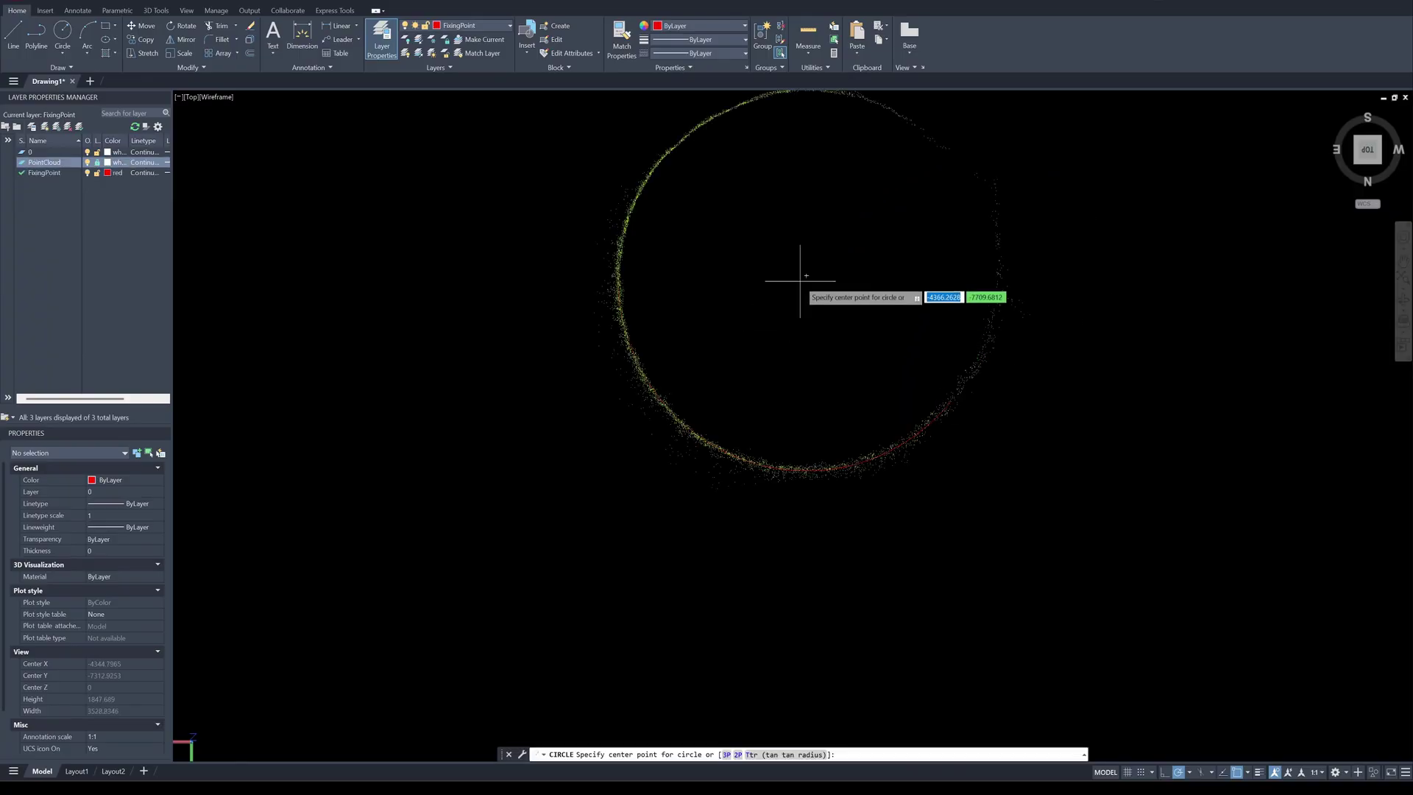
# - Draw a circle from the arc's center out to the round column's outline
pyautogui.click(807, 276)
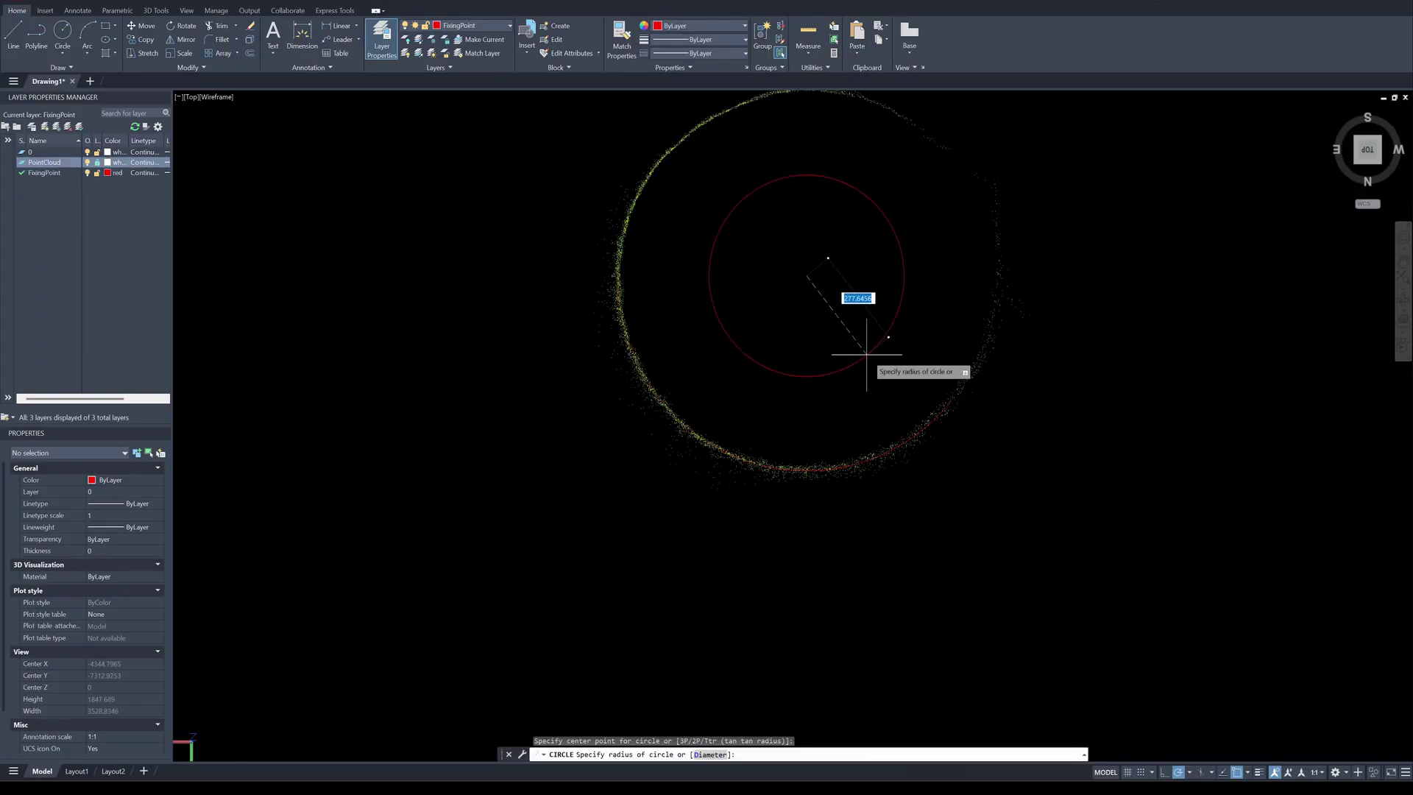
pyautogui.click(951, 402)
pyautogui.scroll(-2, 1083, 401)
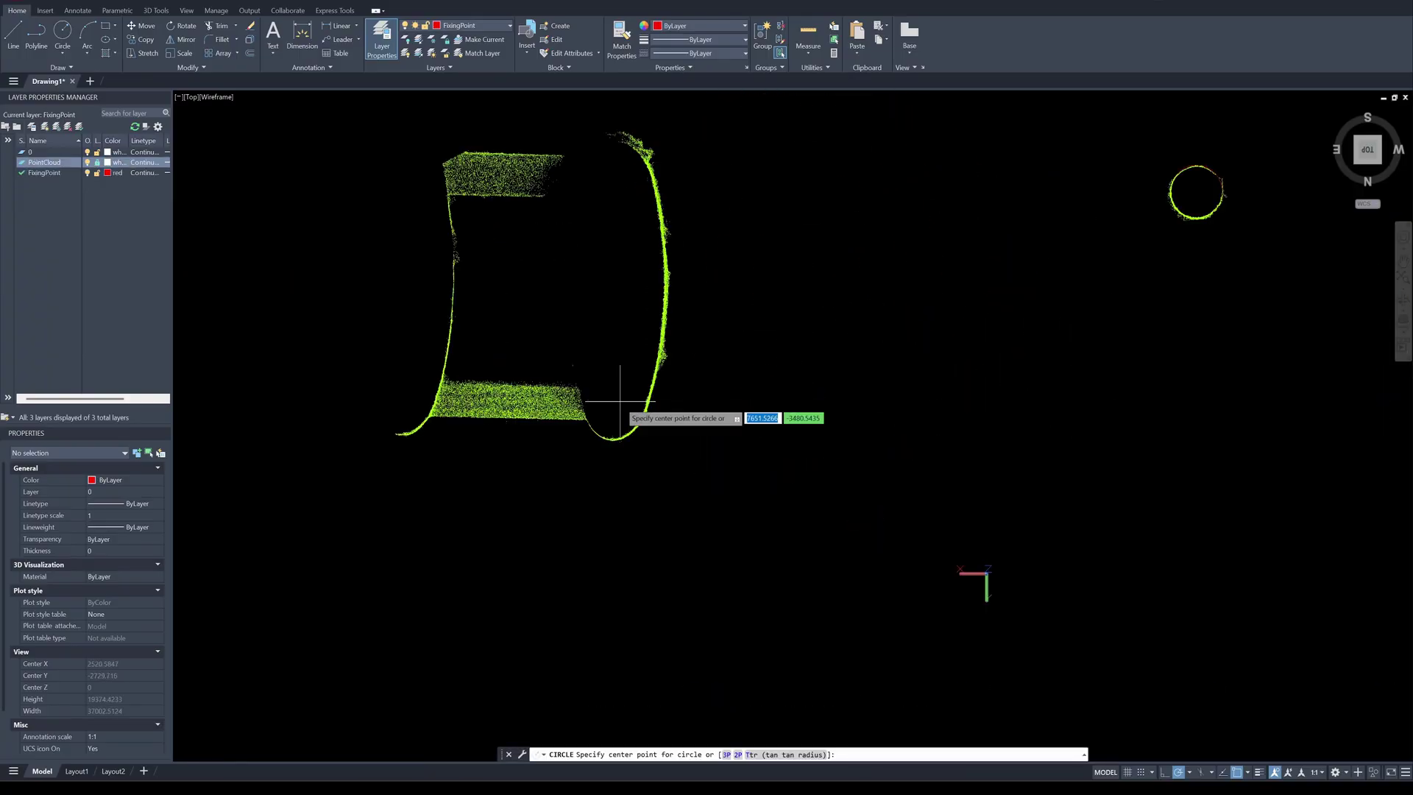
# - Draw a three-point arc along the curved end of the rounded wall shape in the sliced point cloud
pyautogui.scroll(3, 621, 405)
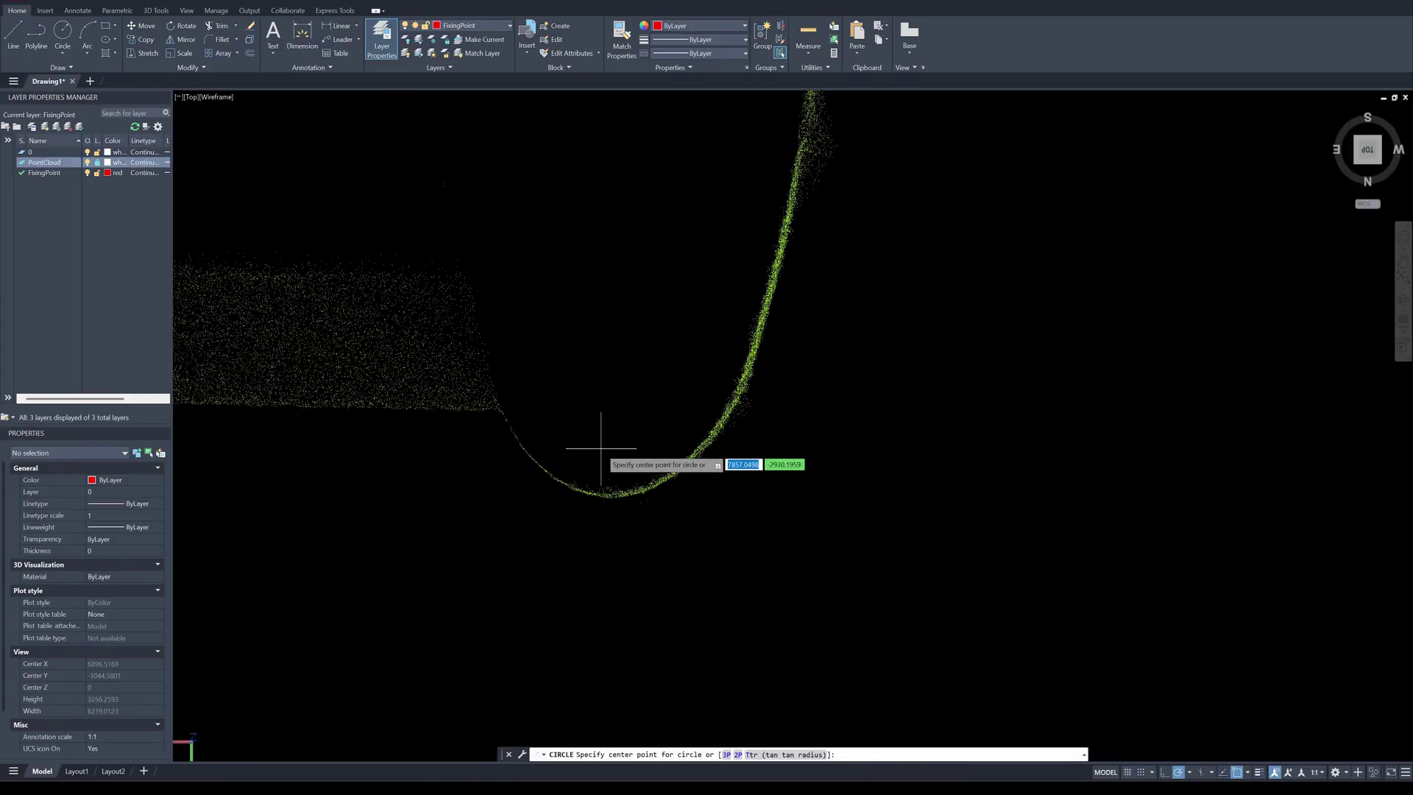
pyautogui.press('Escape')
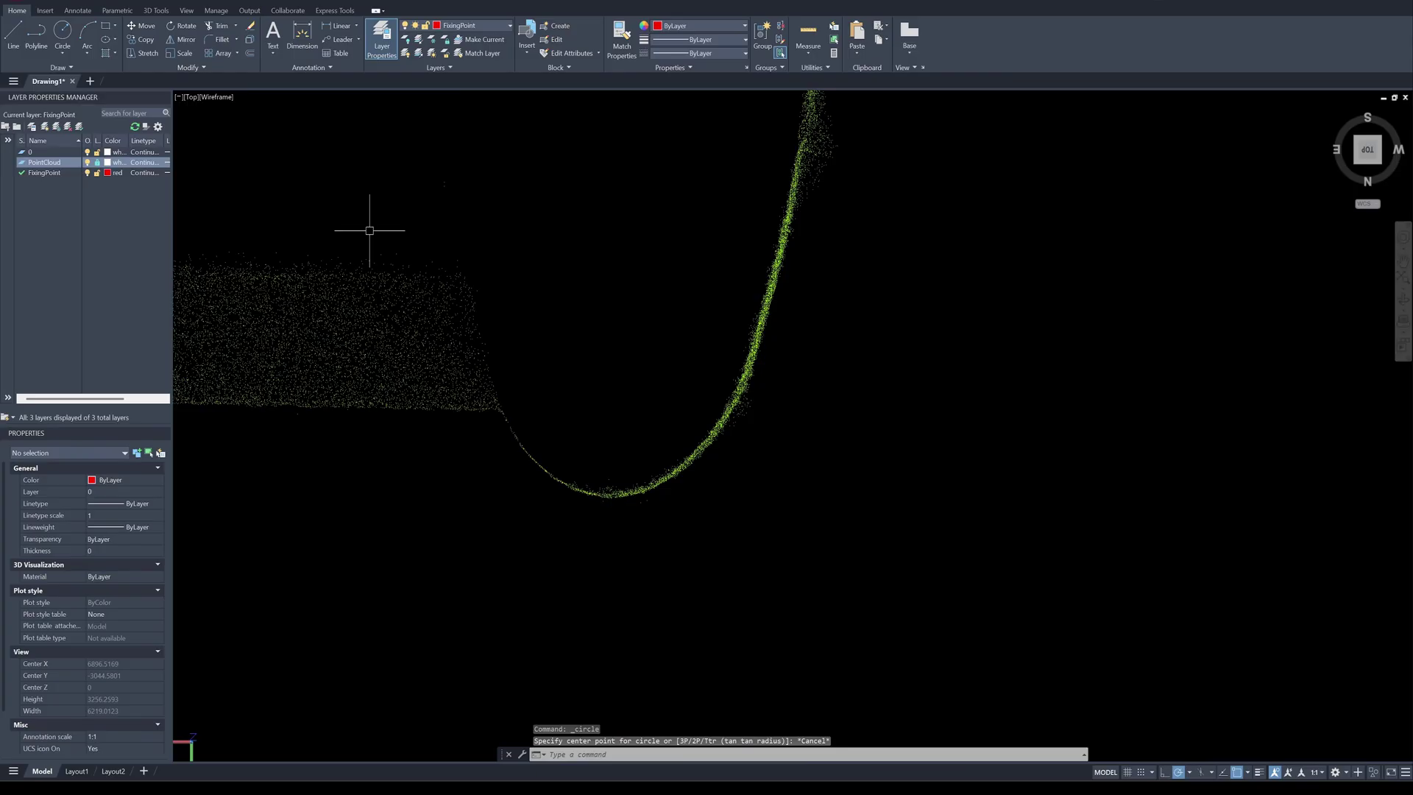
pyautogui.click(87, 28)
pyautogui.click(513, 433)
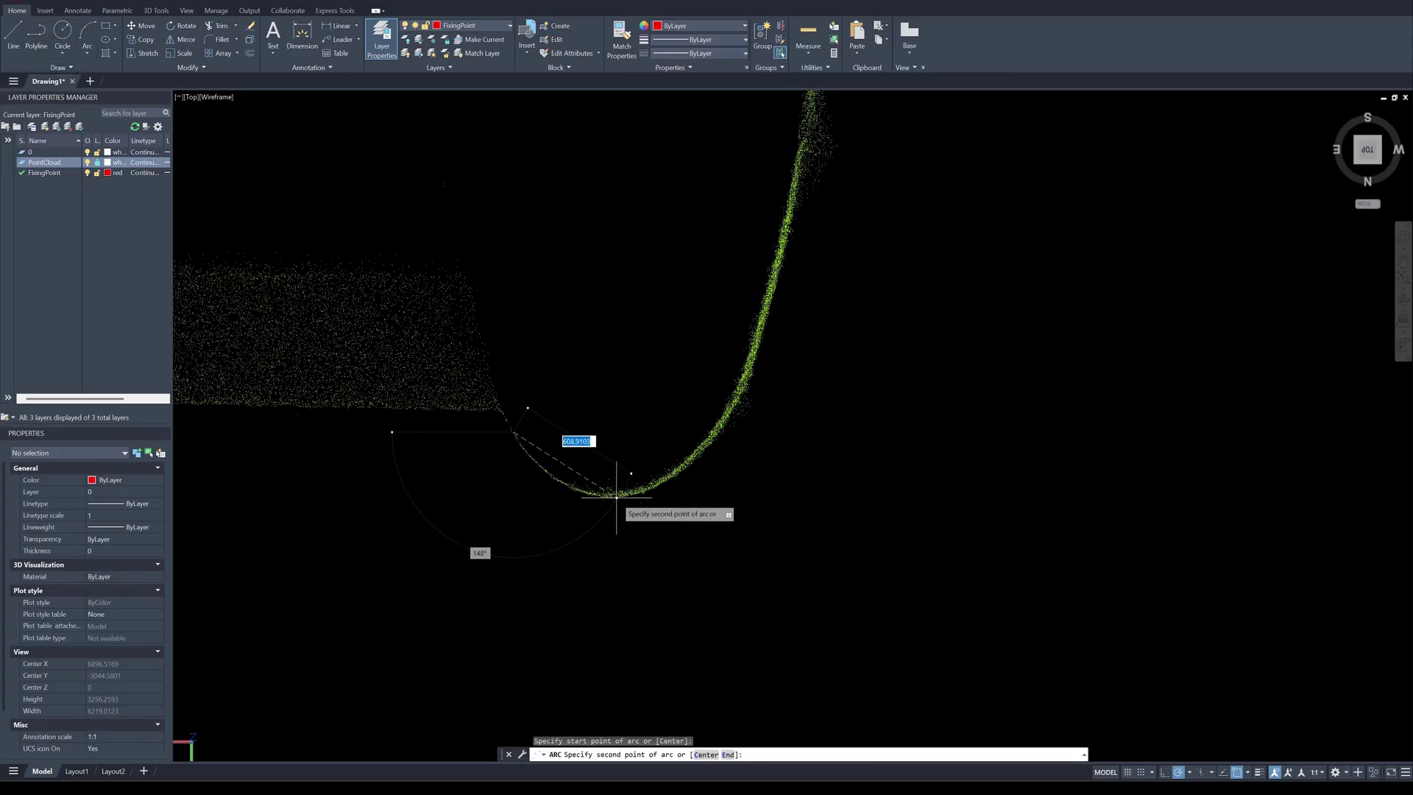
pyautogui.click(616, 497)
pyautogui.click(719, 425)
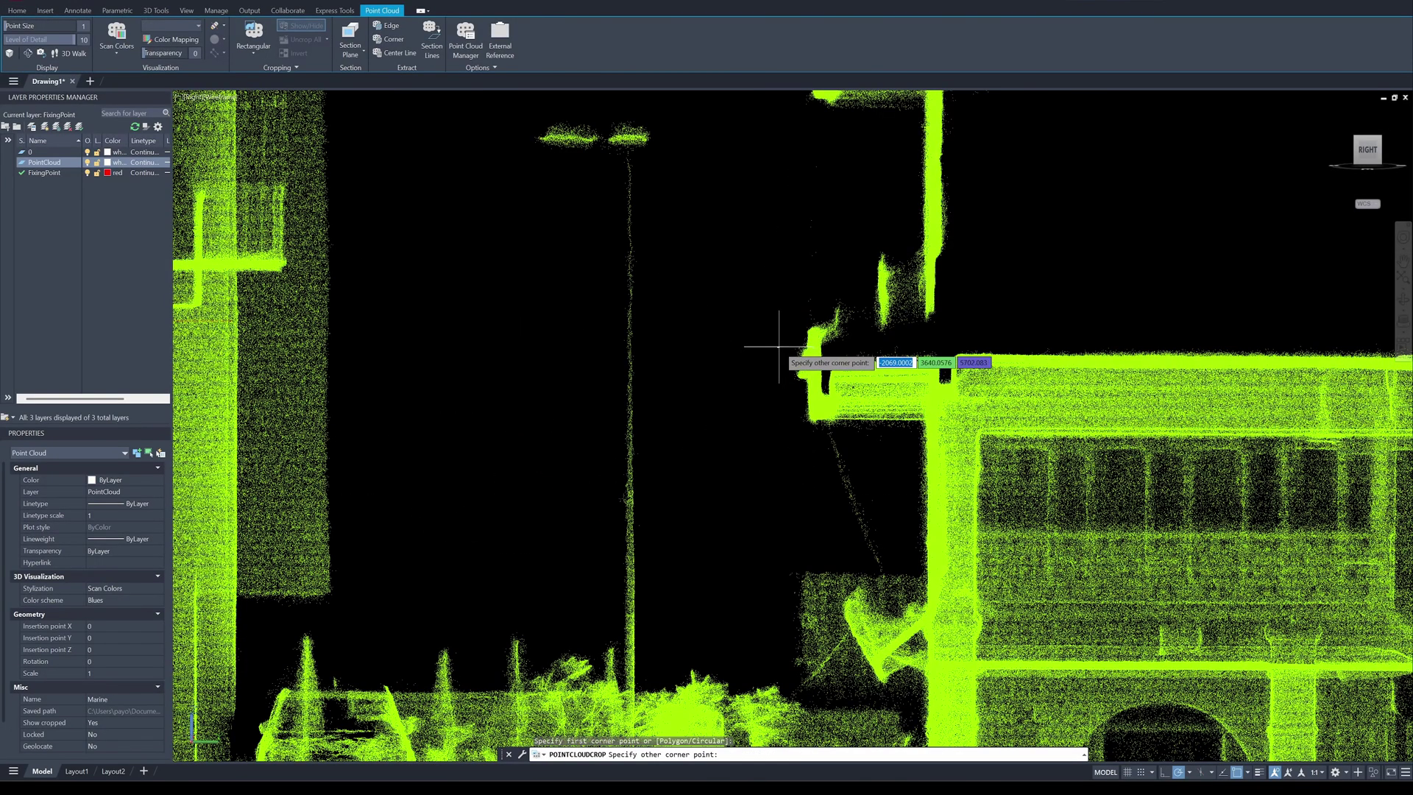
# - Crop the point cloud in the right view with a rectangle around the front edge beam of the lower building
pyautogui.click(776, 347)
pyautogui.click(964, 460)
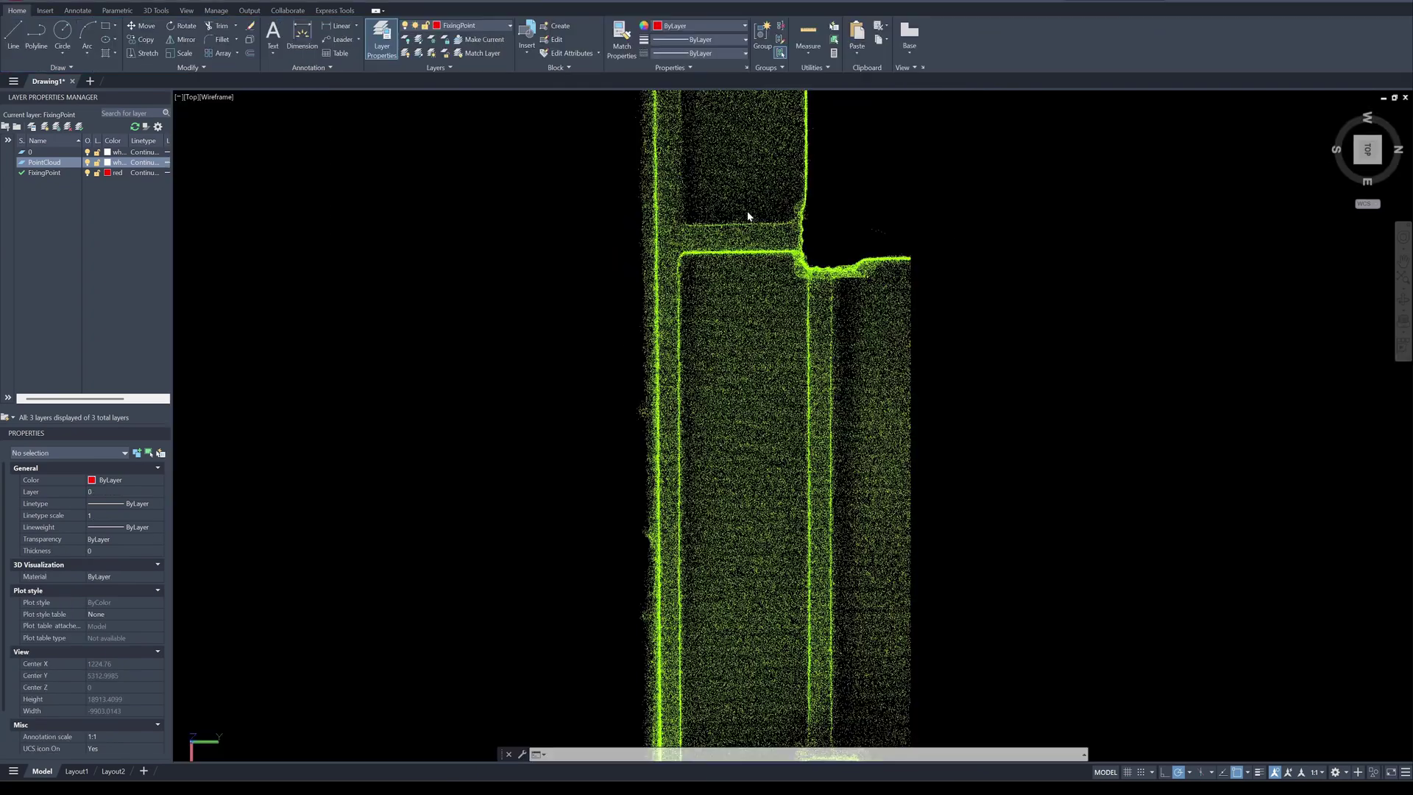
# - Draw connected lines across the first crossbeam, about 1150 units long, along the long edge beam, and across the second crossbeam
pyautogui.scroll(2, 711, 239)
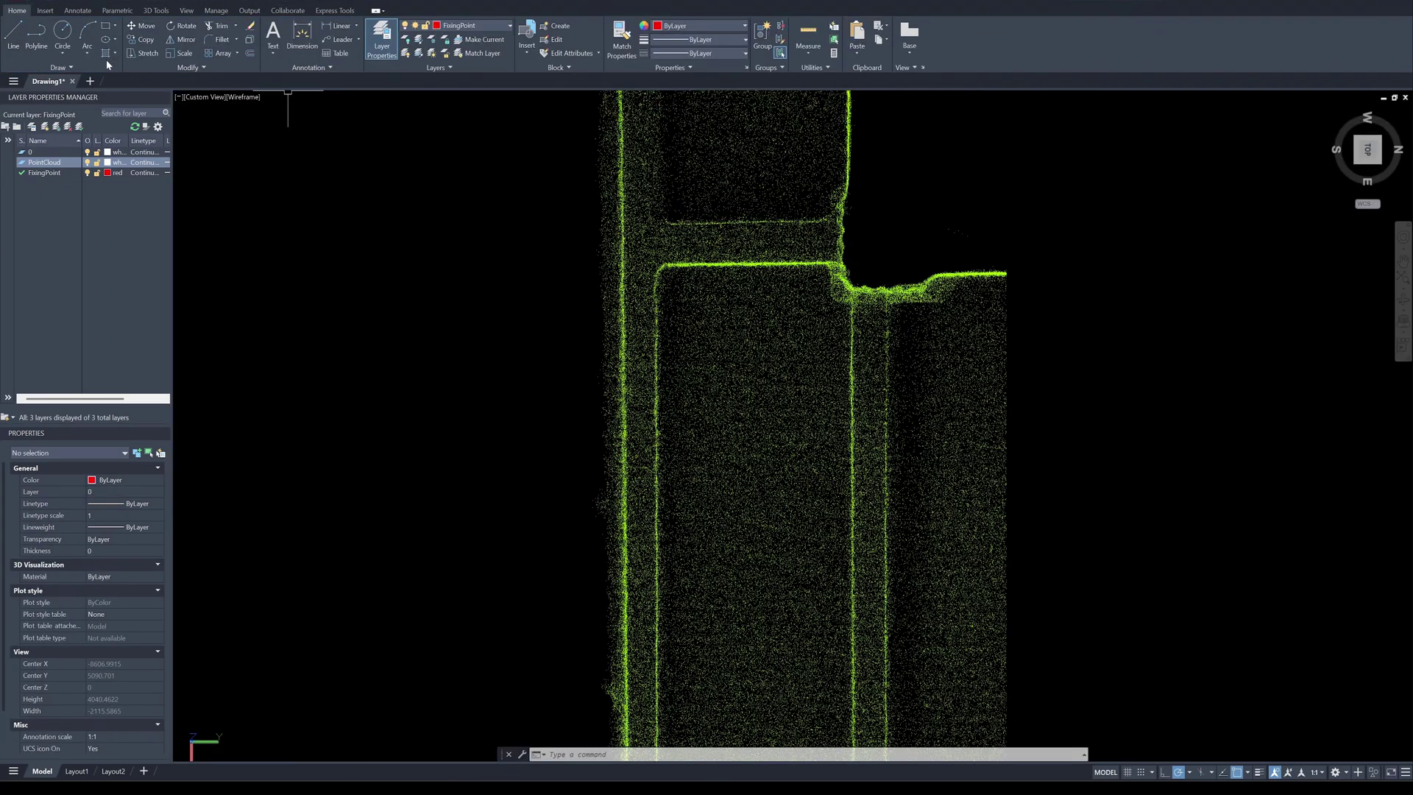
pyautogui.click(13, 34)
pyautogui.click(818, 240)
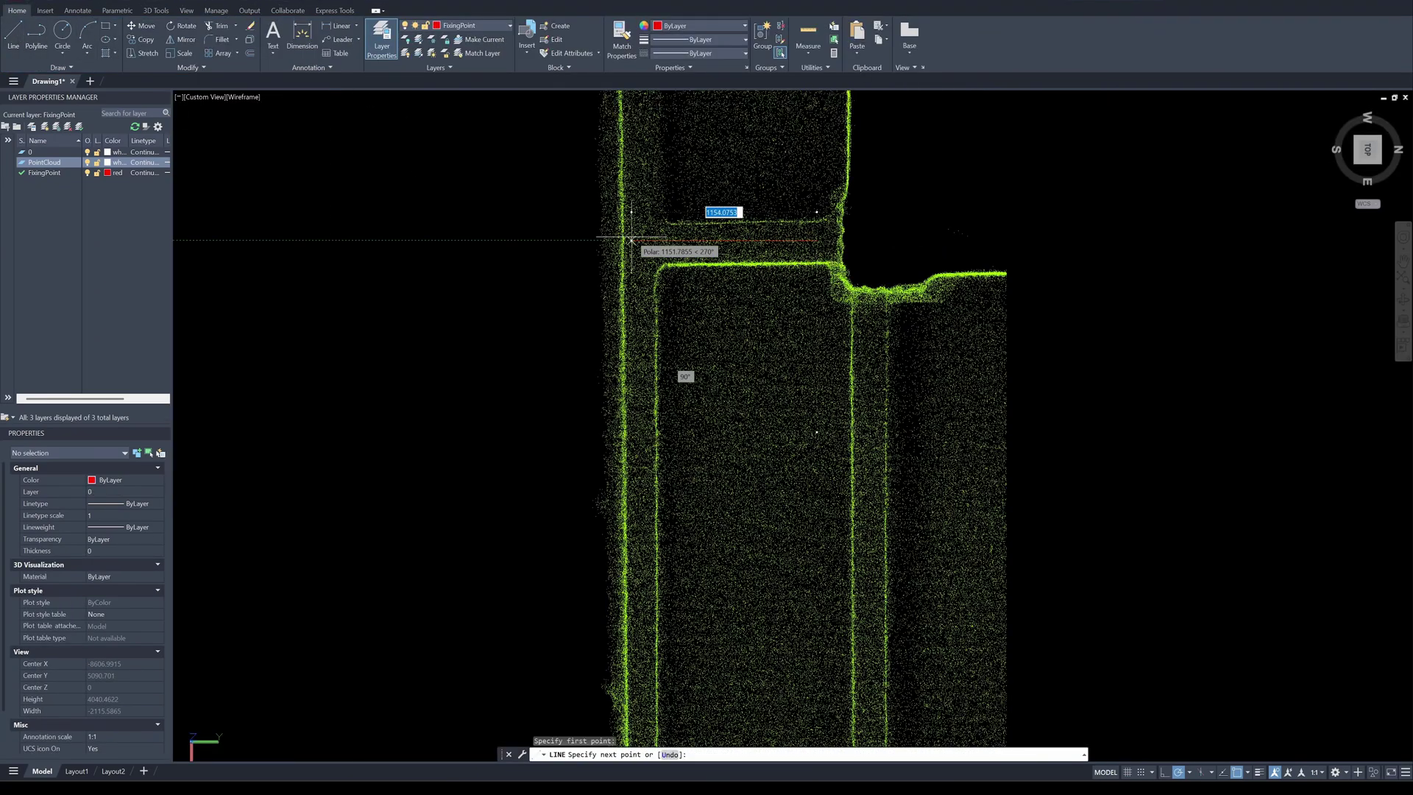
pyautogui.click(634, 240)
pyautogui.scroll(-5, 640, 249)
pyautogui.scroll(4, 885, 593)
pyautogui.click(822, 358)
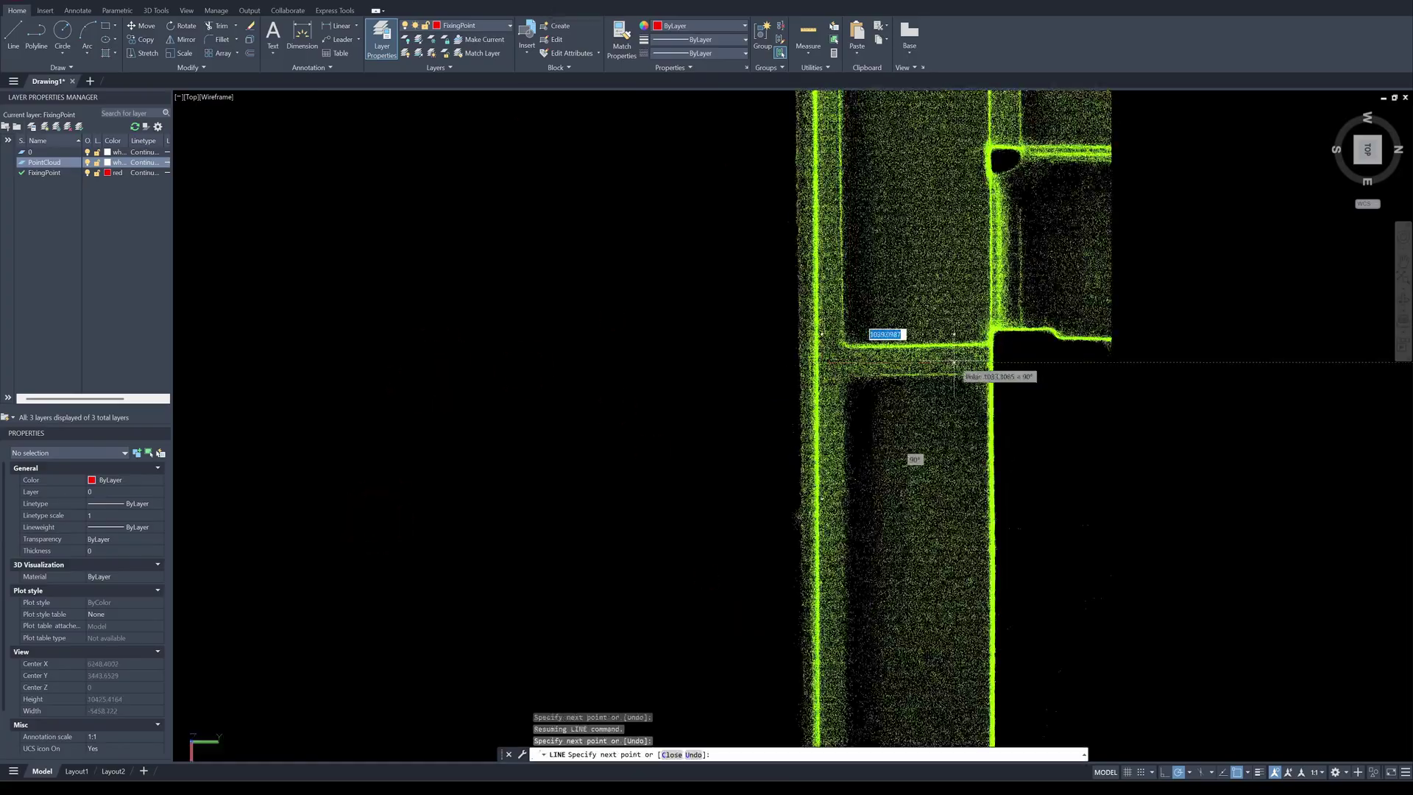
pyautogui.click(955, 359)
pyautogui.press('Escape')
pyautogui.scroll(5, 918, 361)
pyautogui.press('Escape')
pyautogui.scroll(4, 634, 357)
pyautogui.click(625, 375)
pyautogui.click(602, 375)
pyautogui.press('Escape')
pyautogui.press('Escape')
pyautogui.scroll(-4, 552, 308)
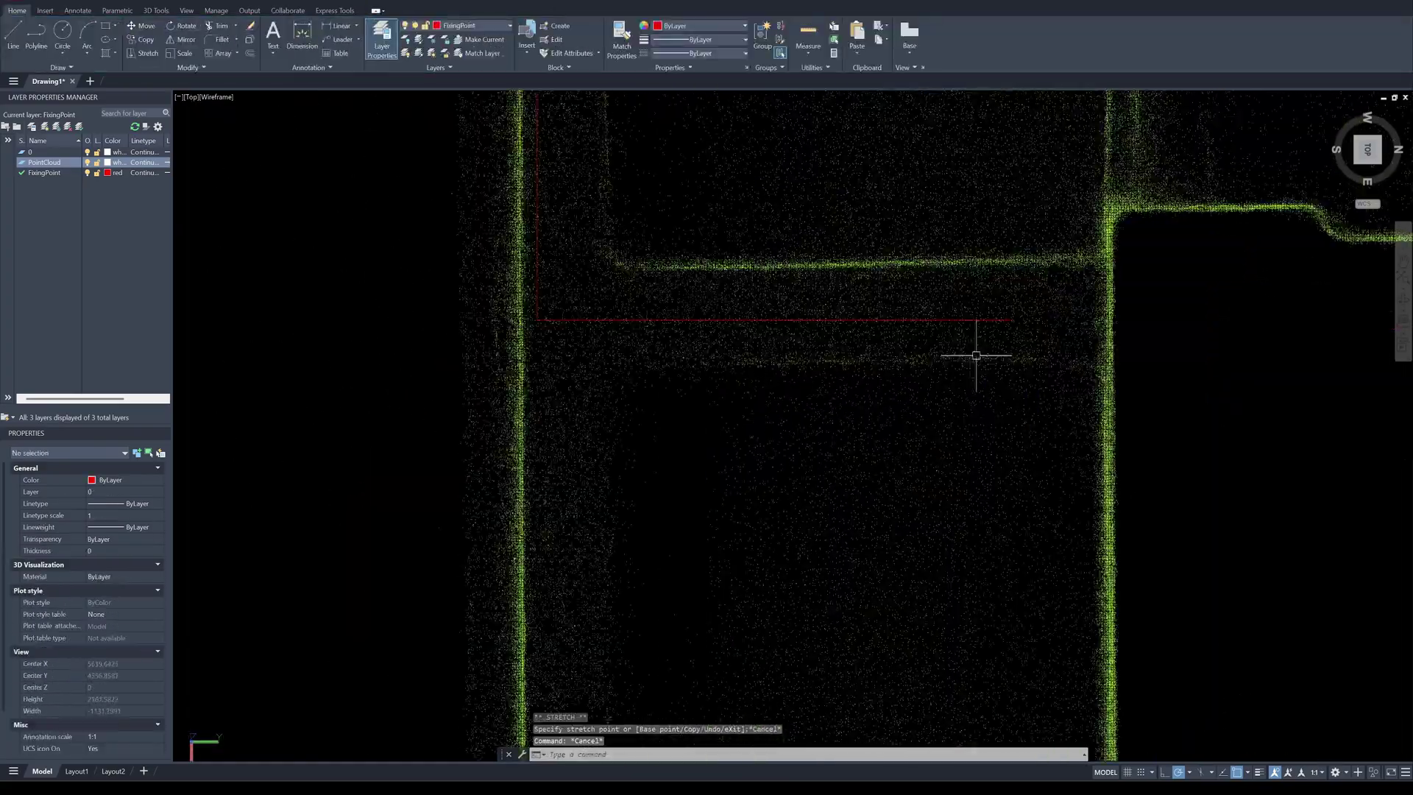
# - Draw a line from the long edge beam line along the middle of the crossbeam toward the square column
pyautogui.scroll(-4, 1150, 439)
pyautogui.scroll(3, 882, 147)
pyautogui.click(14, 34)
pyautogui.moveTo(725, 256); pyautogui.dragTo(639, 109, button='middle')
pyautogui.scroll(2, 584, 564)
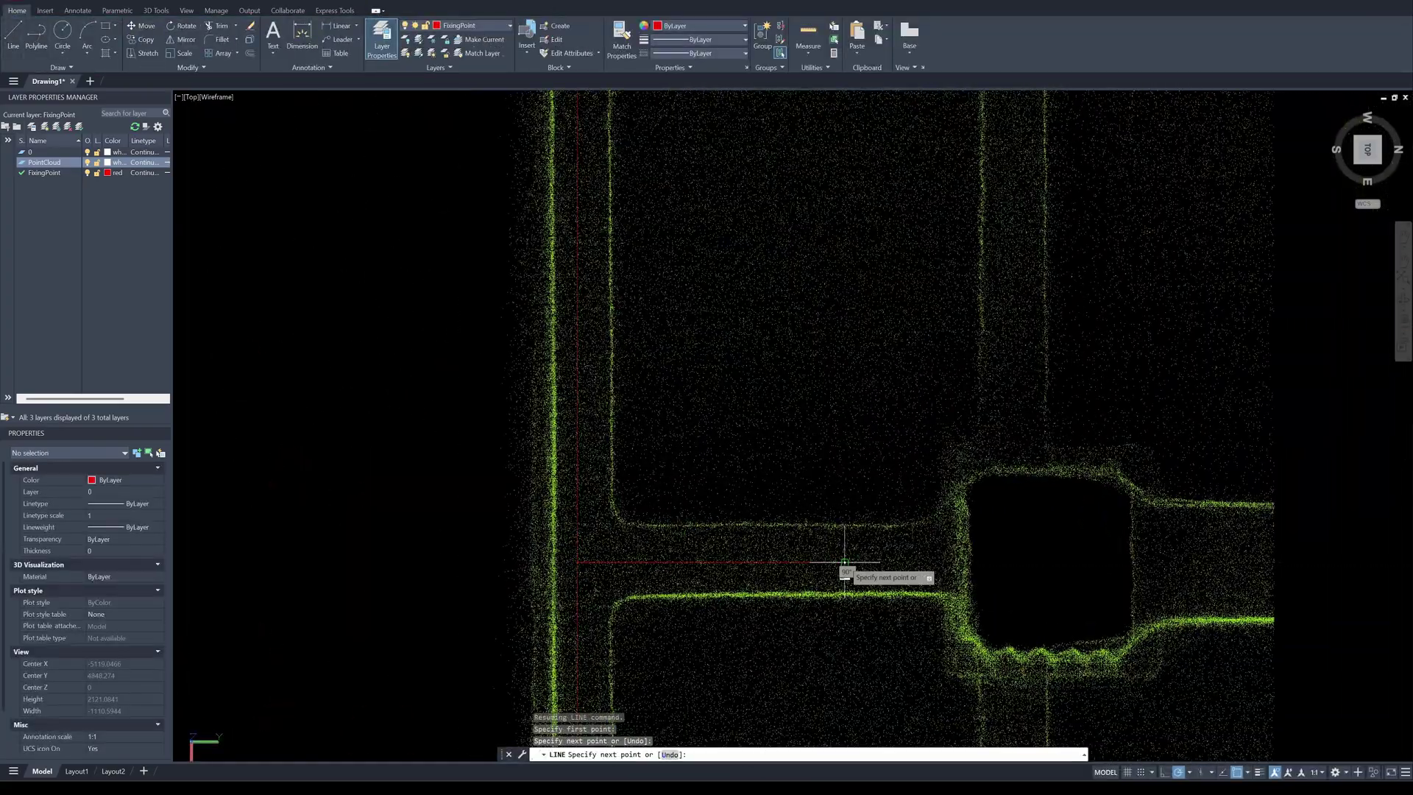
pyautogui.scroll(-3, 845, 562)
pyautogui.scroll(3, 589, 309)
pyautogui.press('Escape')
pyautogui.scroll(3, 832, 405)
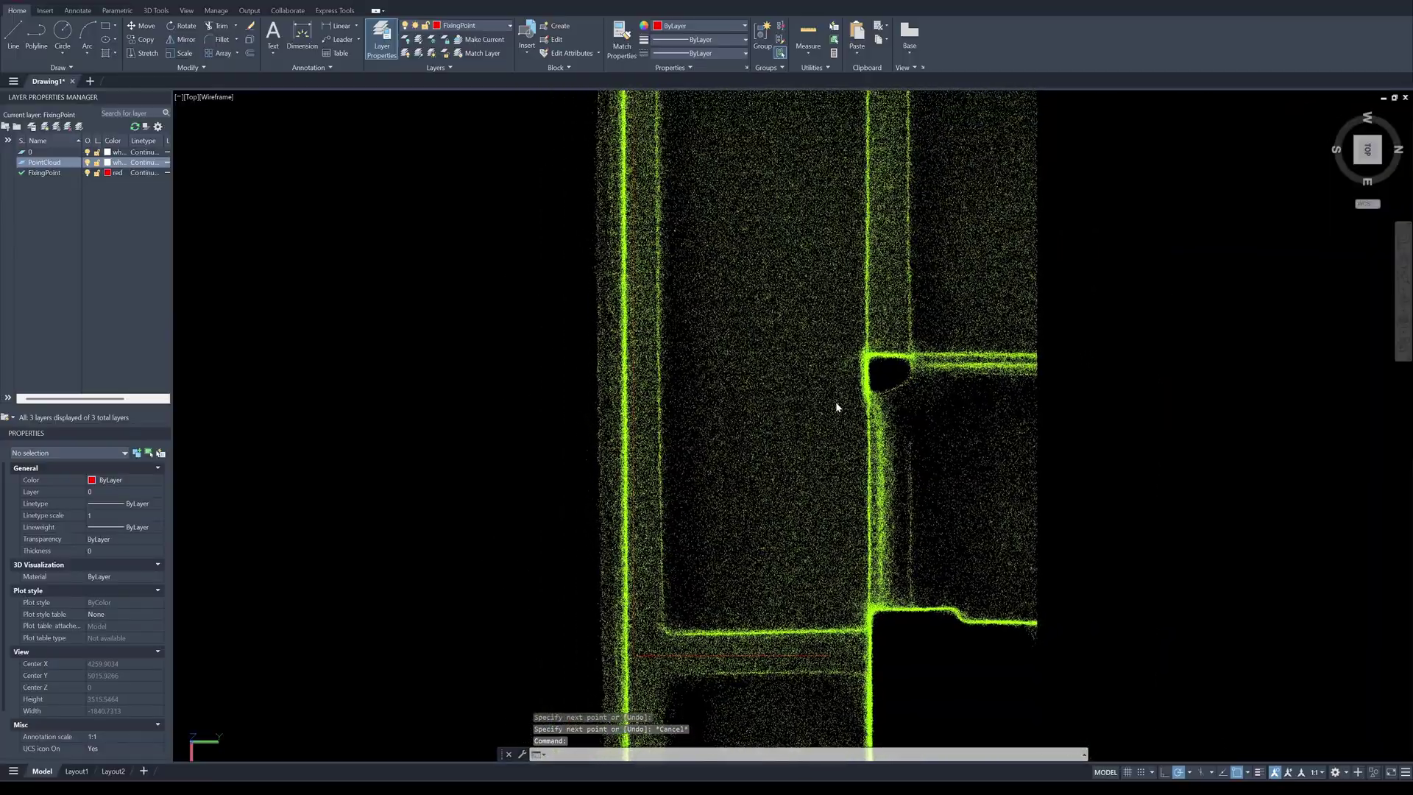
pyautogui.scroll(8, 567, 434)
pyautogui.press('m')
pyautogui.press('Return')
pyautogui.click(562, 429)
pyautogui.click(527, 320)
pyautogui.press('Escape')
# - Move the traced crossbeam line onto the middle of the crossbeam beside the stepped wall
pyautogui.click(530, 196)
pyautogui.scroll(6, 577, 316)
pyautogui.click(577, 317)
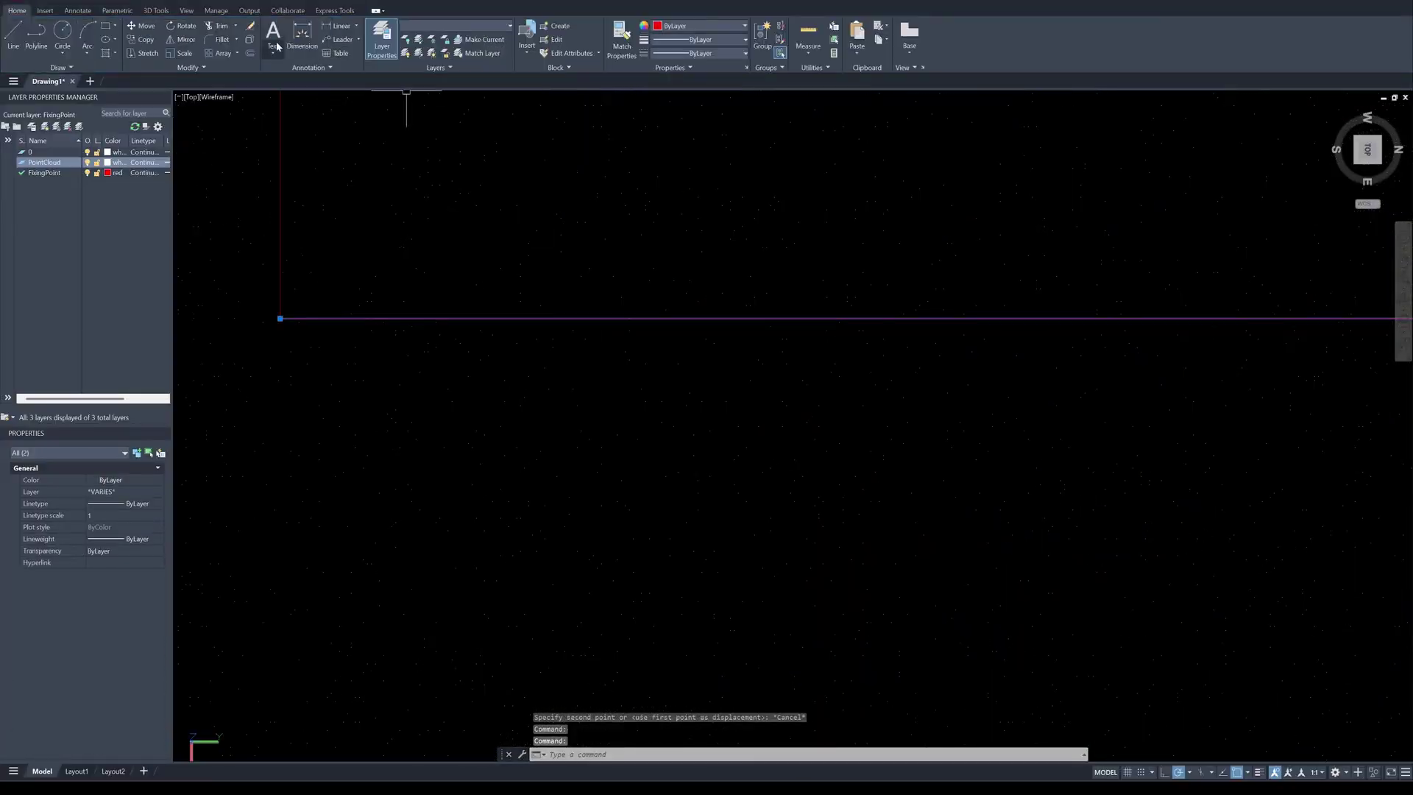
pyautogui.click(146, 26)
# - Measure the width of the crossbeam between its two scanned edges
pyautogui.click(808, 52)
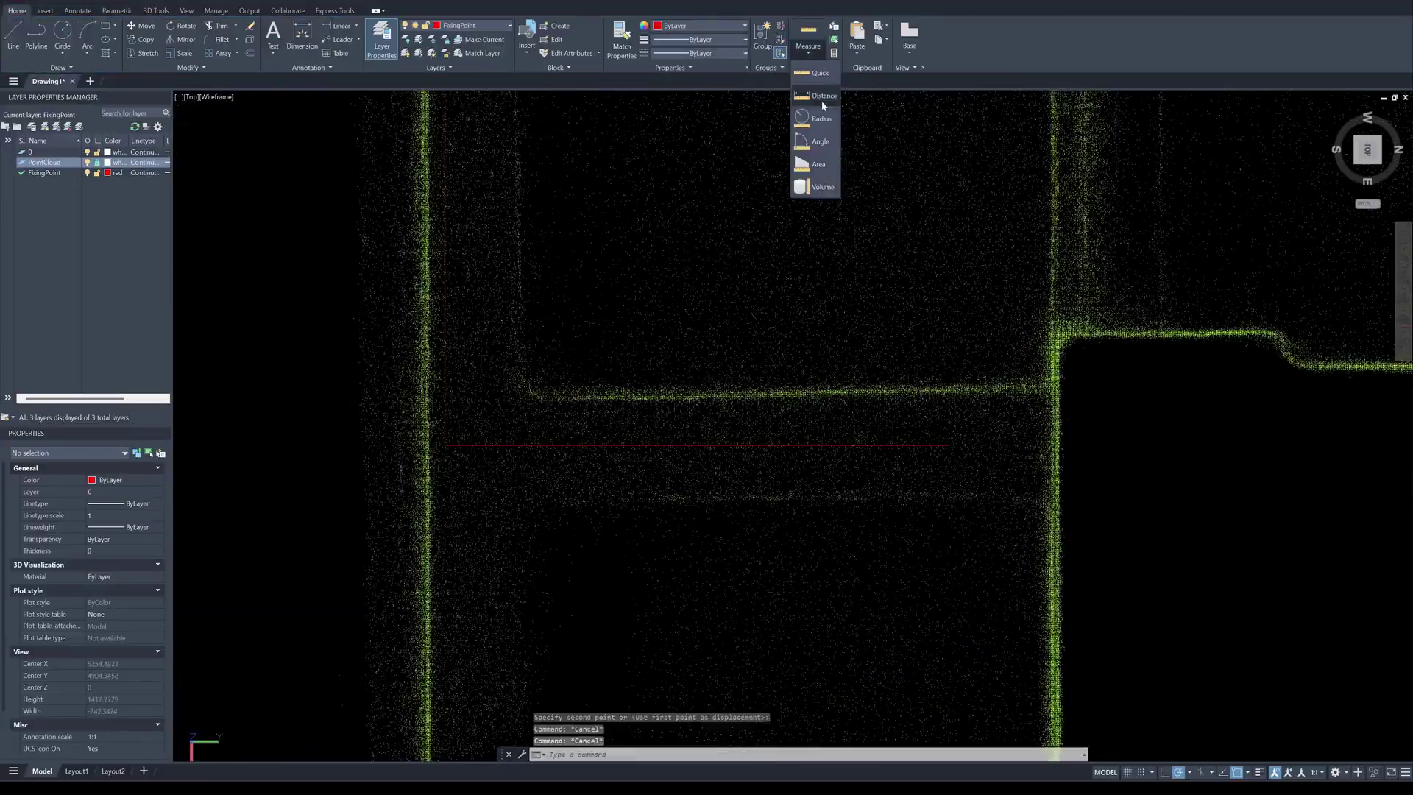
pyautogui.click(820, 104)
pyautogui.click(736, 397)
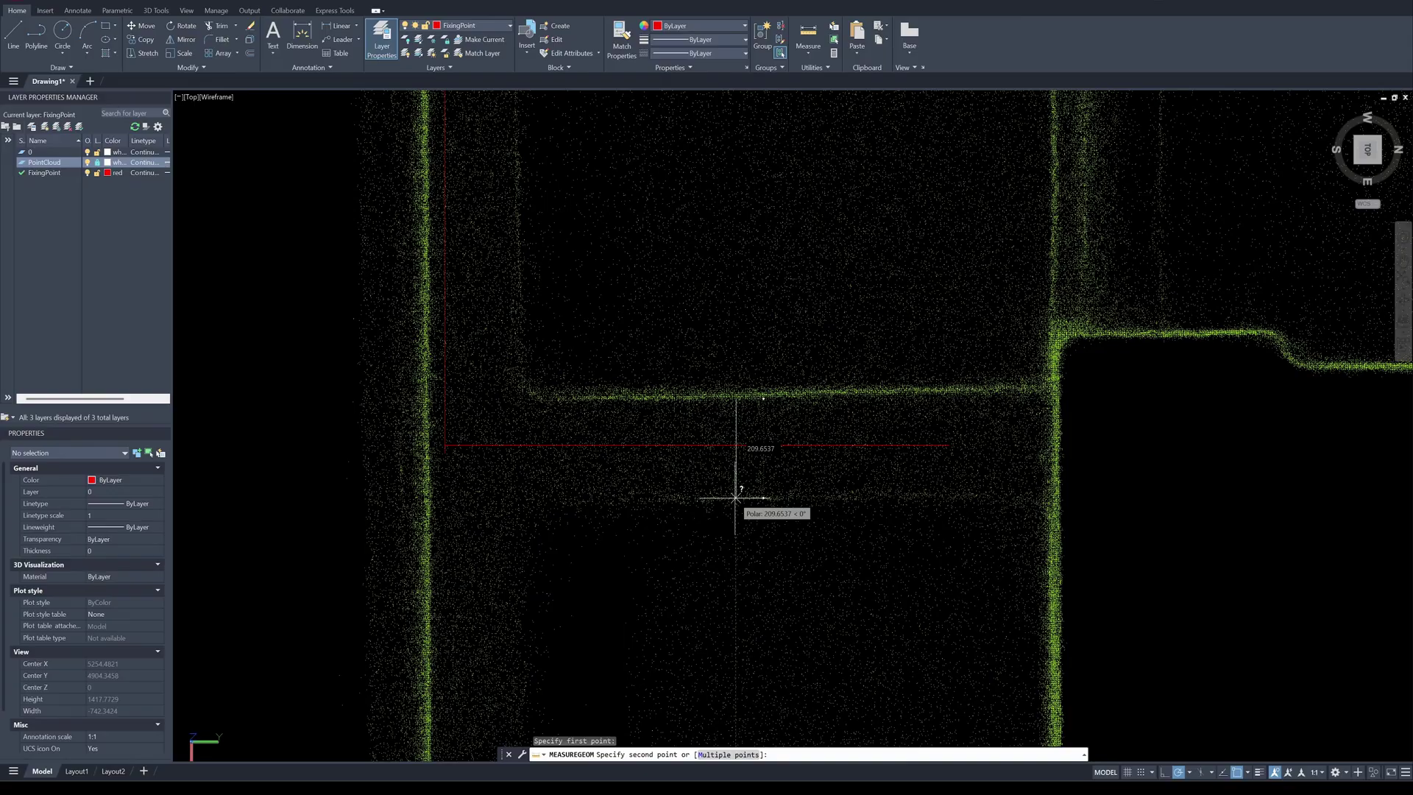
pyautogui.press('Escape')
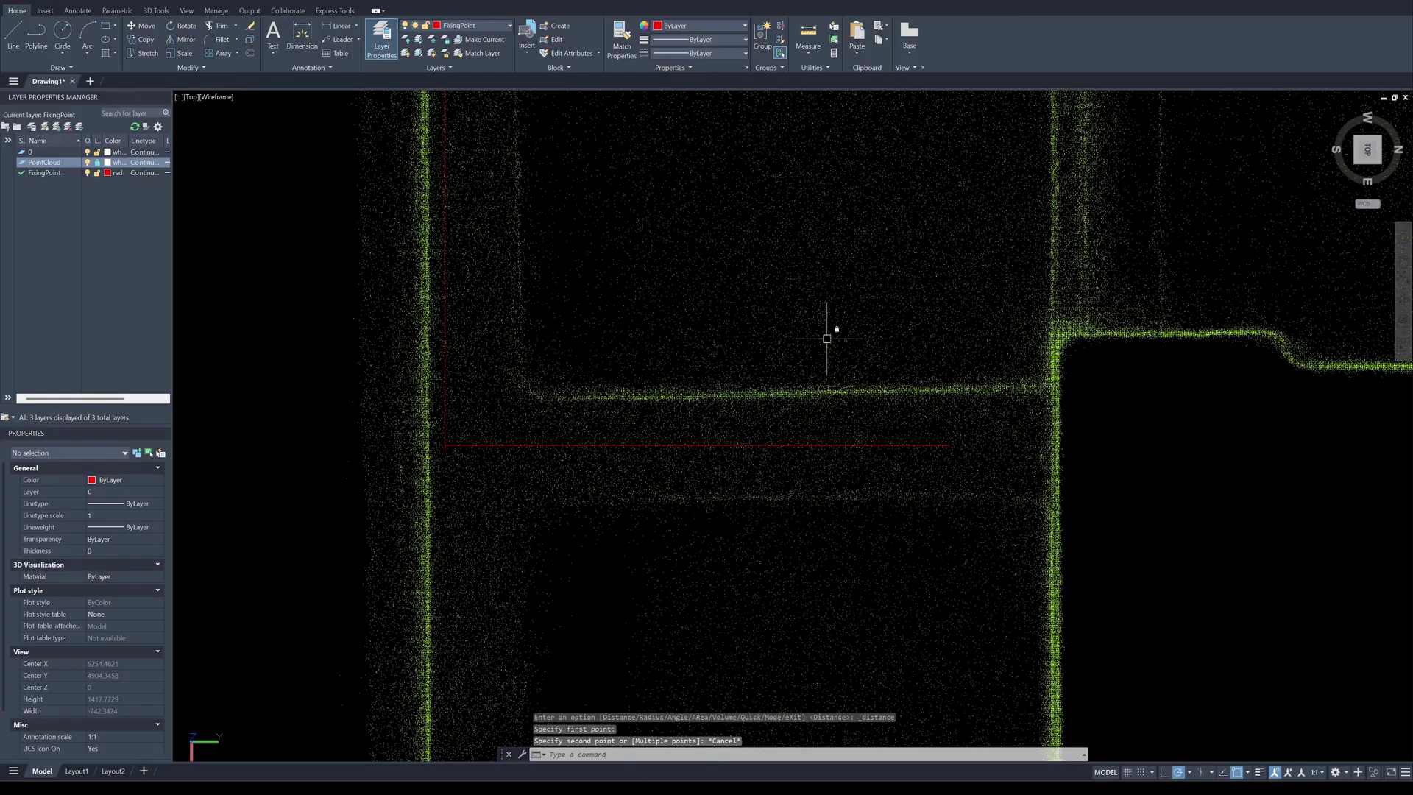
# - Measure the distance between the matching edges of two neighbouring crossbeams at the square columns
pyautogui.scroll(-4, 826, 338)
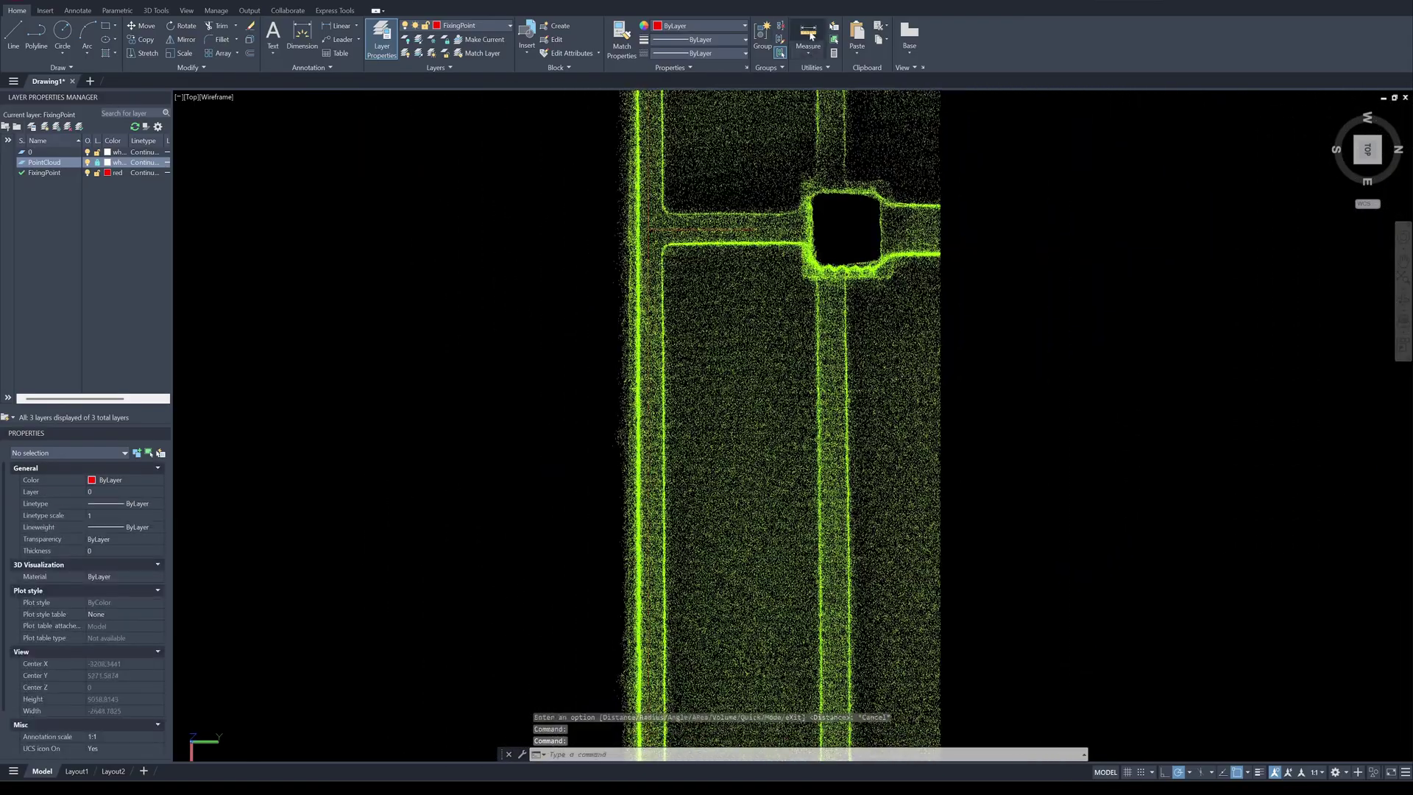
pyautogui.click(808, 33)
pyautogui.scroll(5, 734, 335)
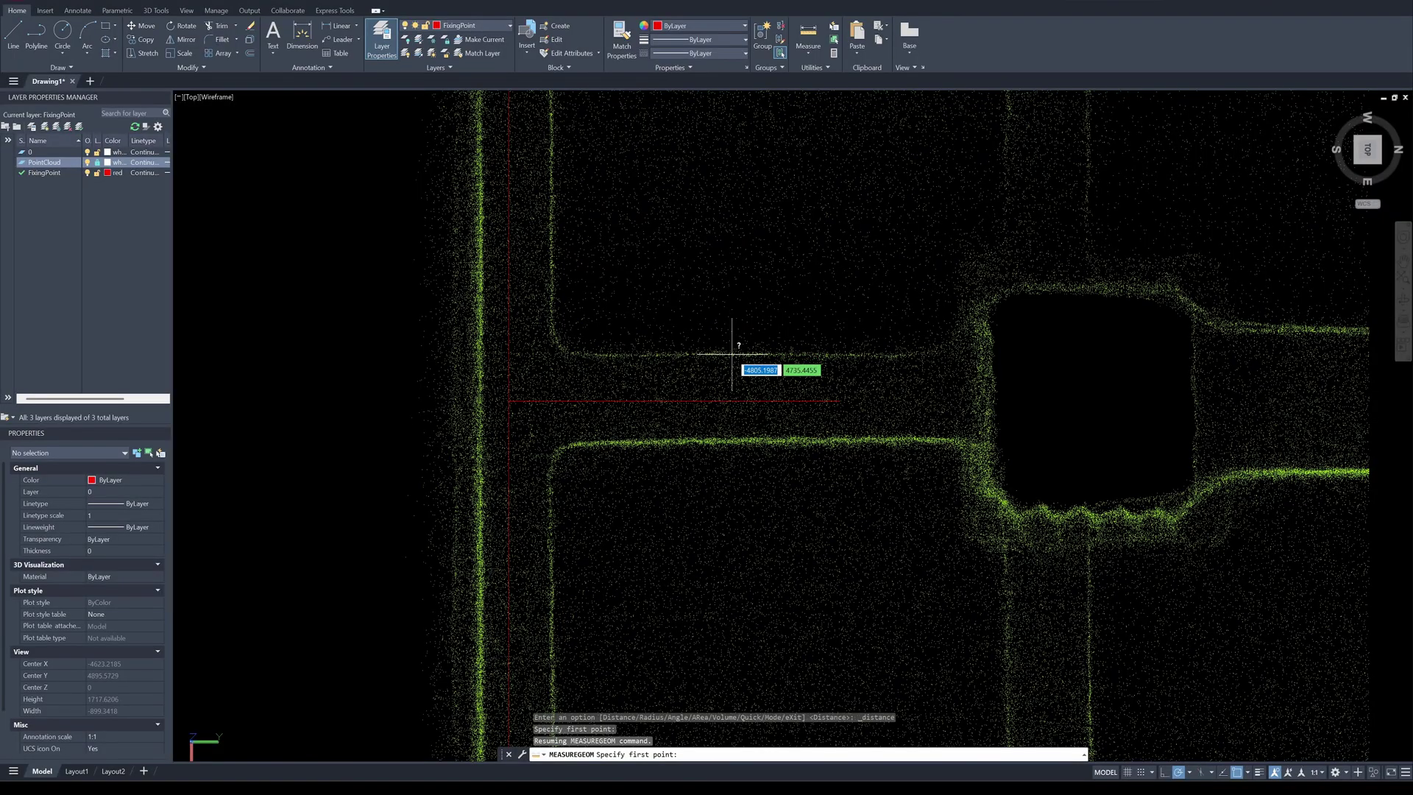
pyautogui.click(732, 354)
pyautogui.moveTo(737, 441); pyautogui.dragTo(736, 279, button='middle')
pyautogui.scroll(-2, 738, 277)
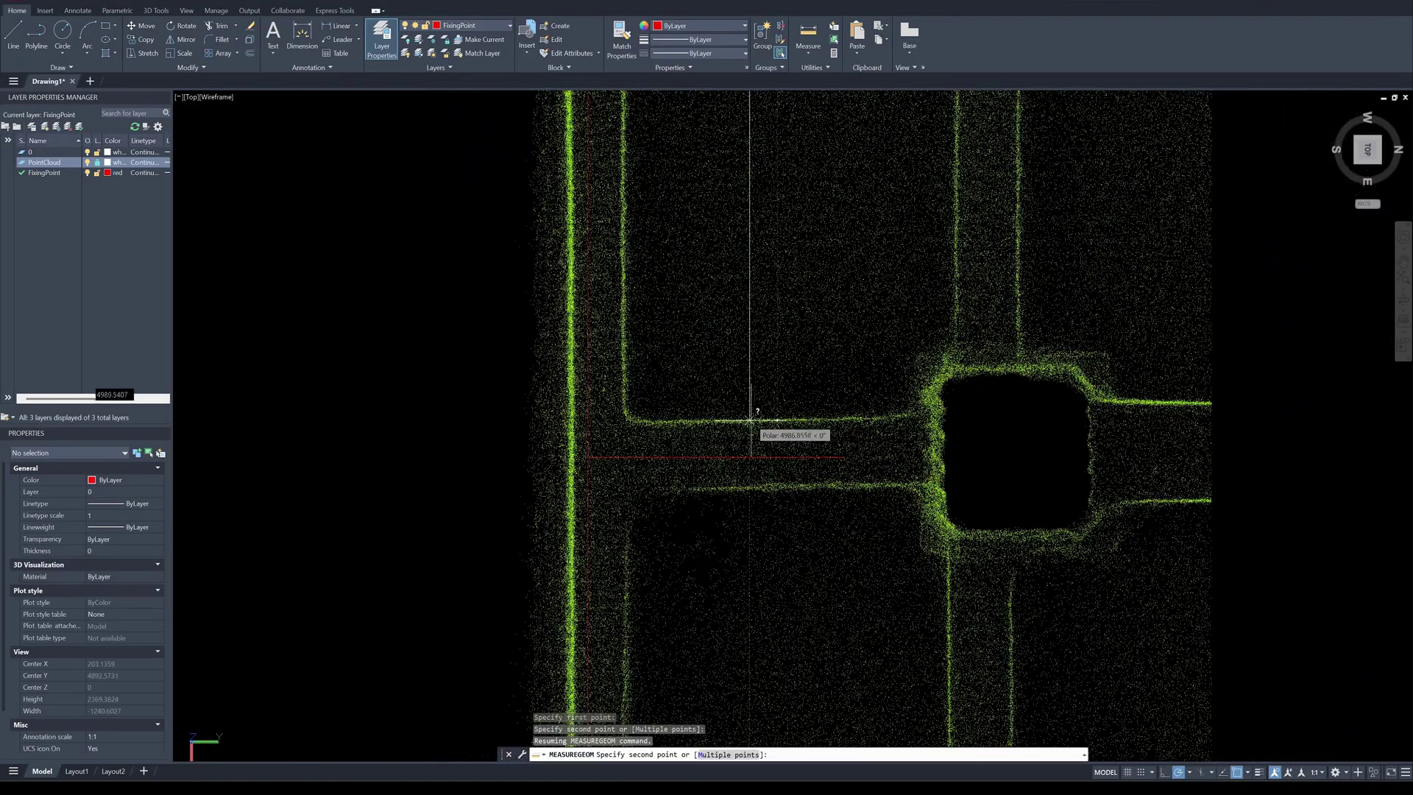
pyautogui.click(750, 421)
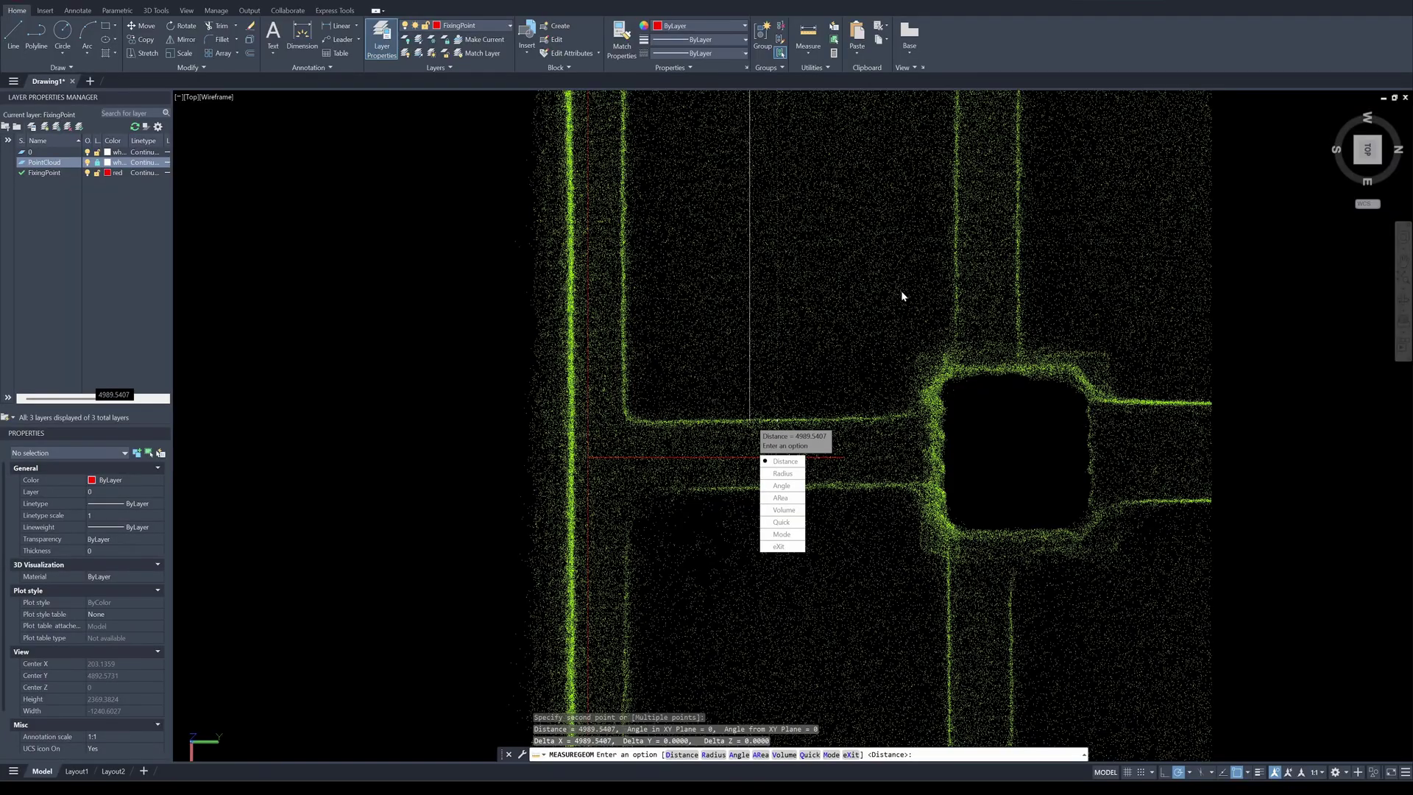
pyautogui.press('Escape')
pyautogui.scroll(-5, 905, 285)
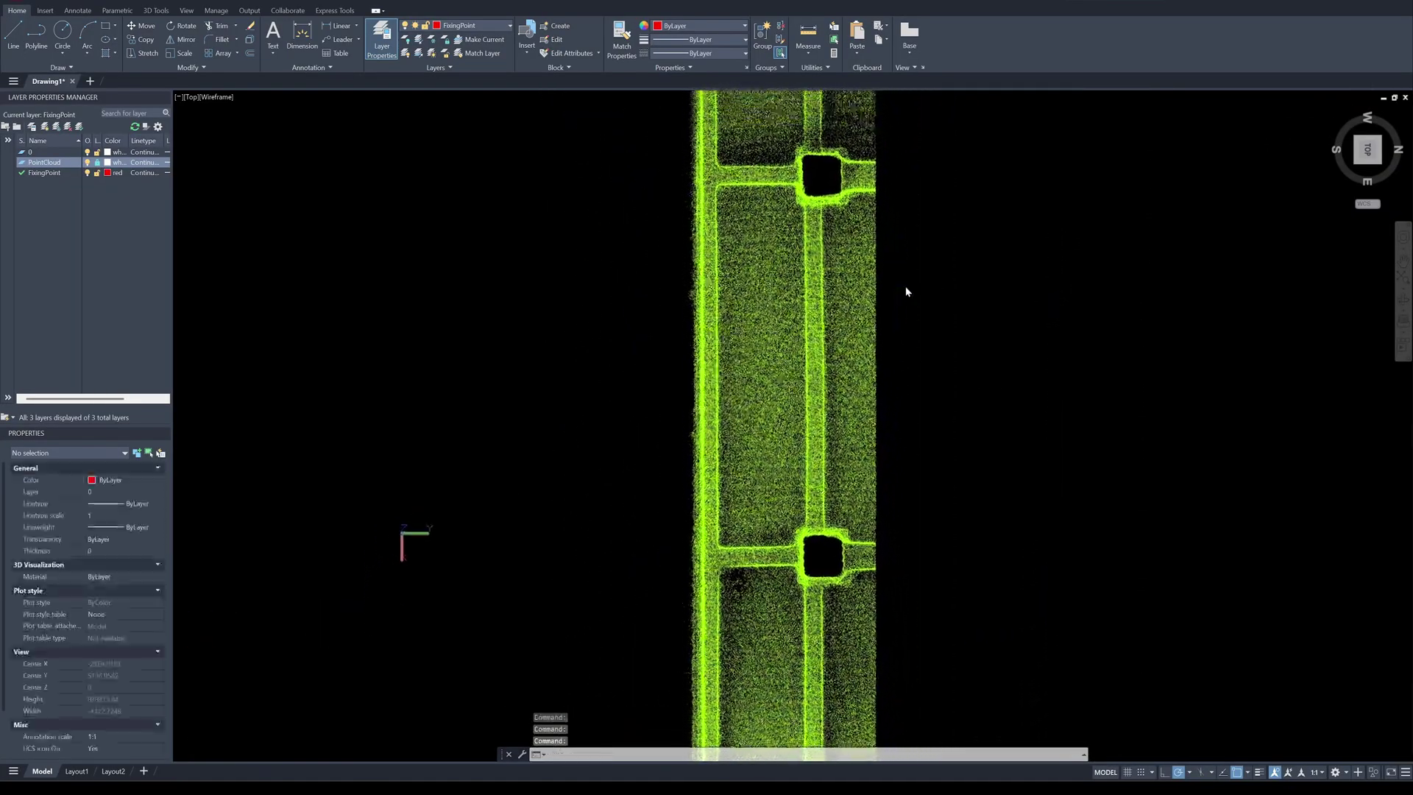
pyautogui.scroll(4, 905, 291)
pyautogui.scroll(8, 906, 292)
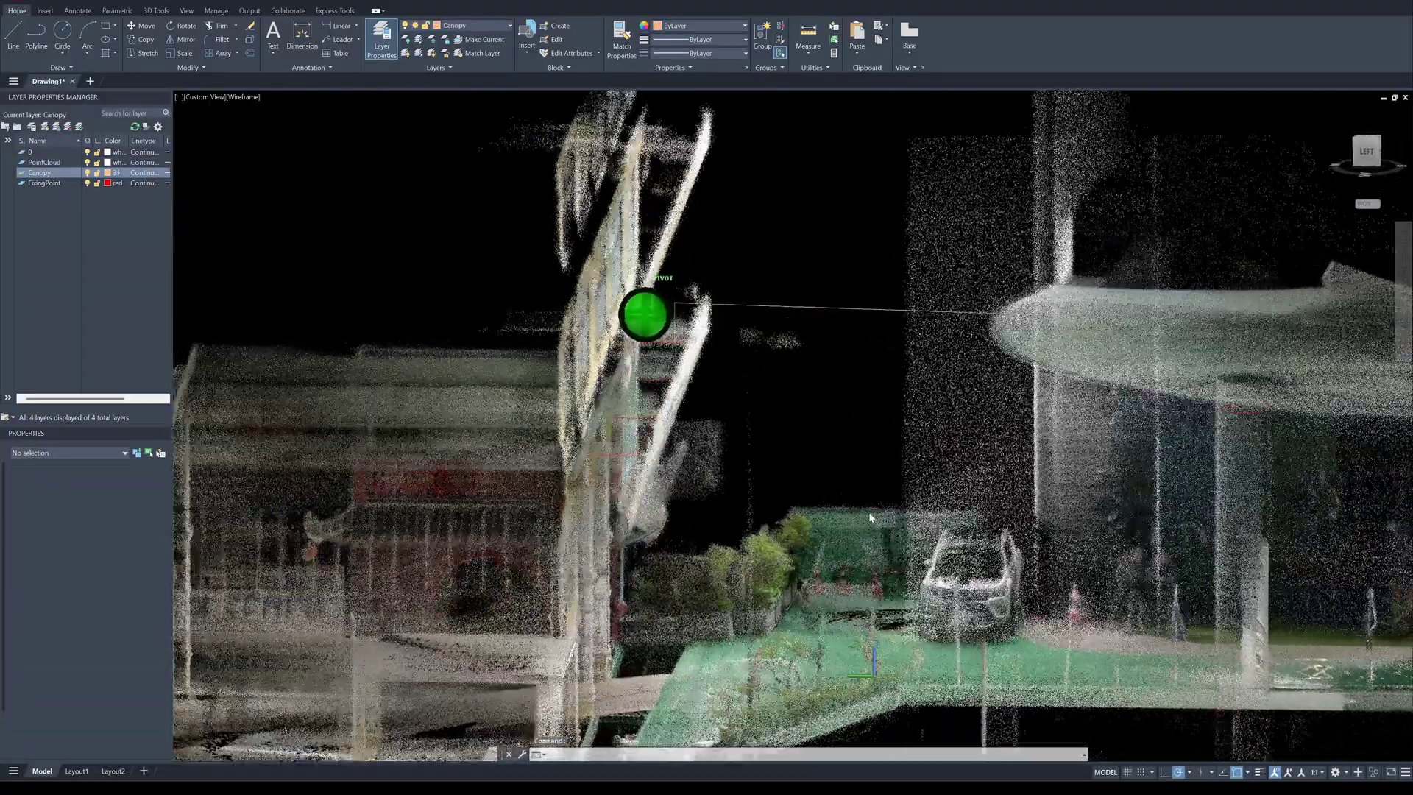
pyautogui.moveTo(869, 508)
pyautogui.keyDown('shift'); pyautogui.mouseDown(button='middle')
pyautogui.moveTo(972, 522)
pyautogui.moveTo(924, 395)
pyautogui.moveTo(1004, 391)
pyautogui.moveTo(929, 392)
pyautogui.moveTo(967, 422)
pyautogui.moveTo(981, 460)
pyautogui.moveTo(915, 418)
pyautogui.moveTo(905, 267)
pyautogui.moveTo(808, 272)
pyautogui.mouseUp(button='middle'); pyautogui.keyUp('shift')
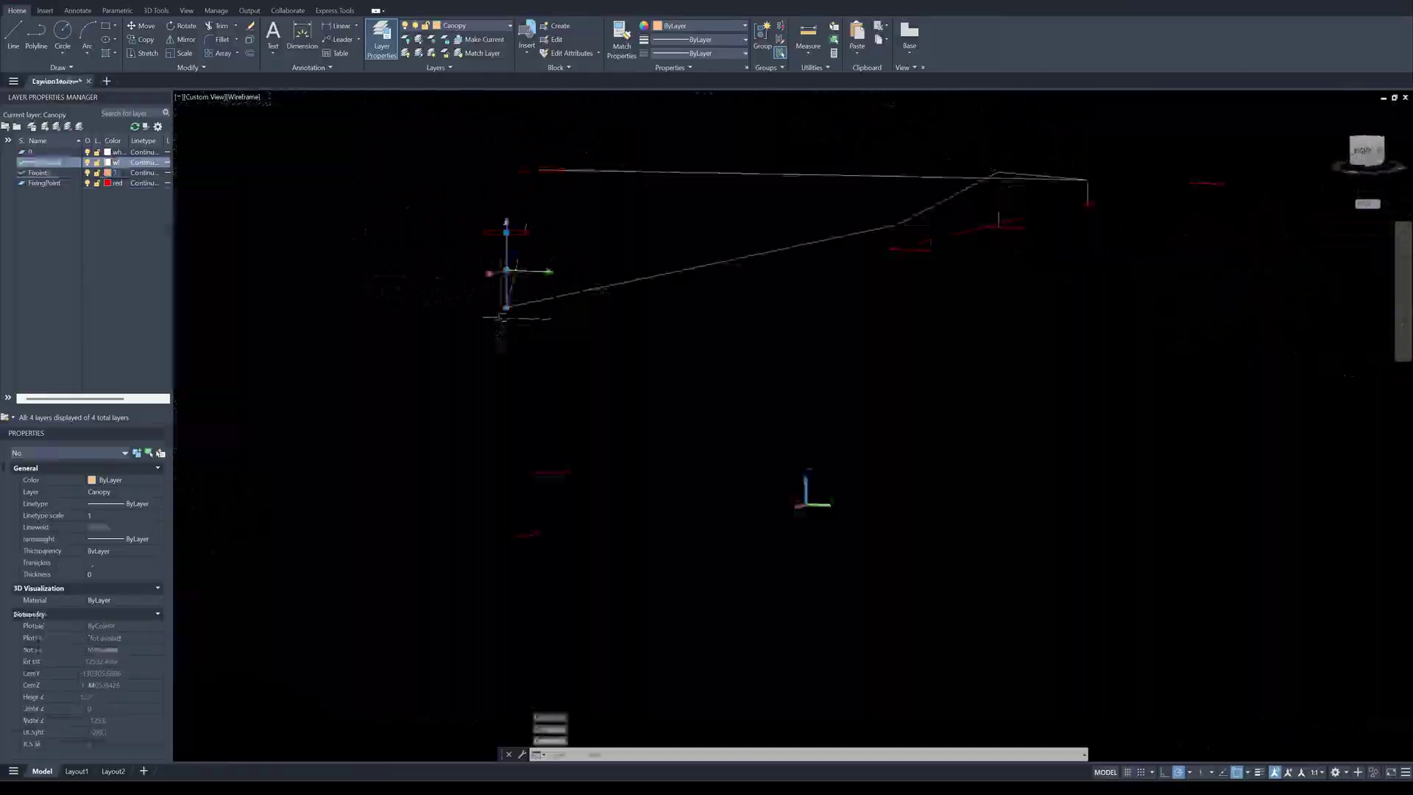
# - Stretch the lower end of the vertical canopy line under the column circle downward by 500
pyautogui.click(507, 306)
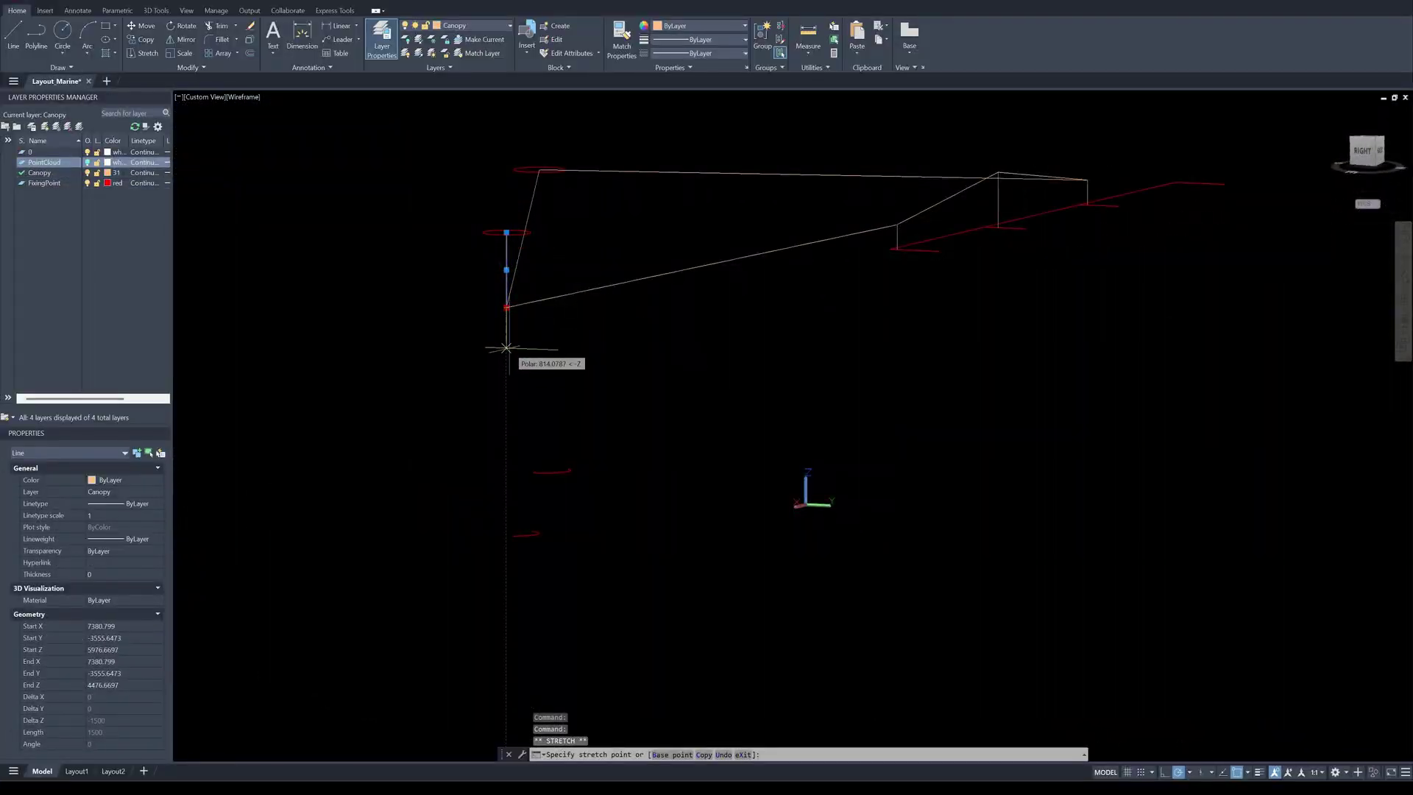
pyautogui.write('500')
pyautogui.press('Return')
pyautogui.press('Escape')
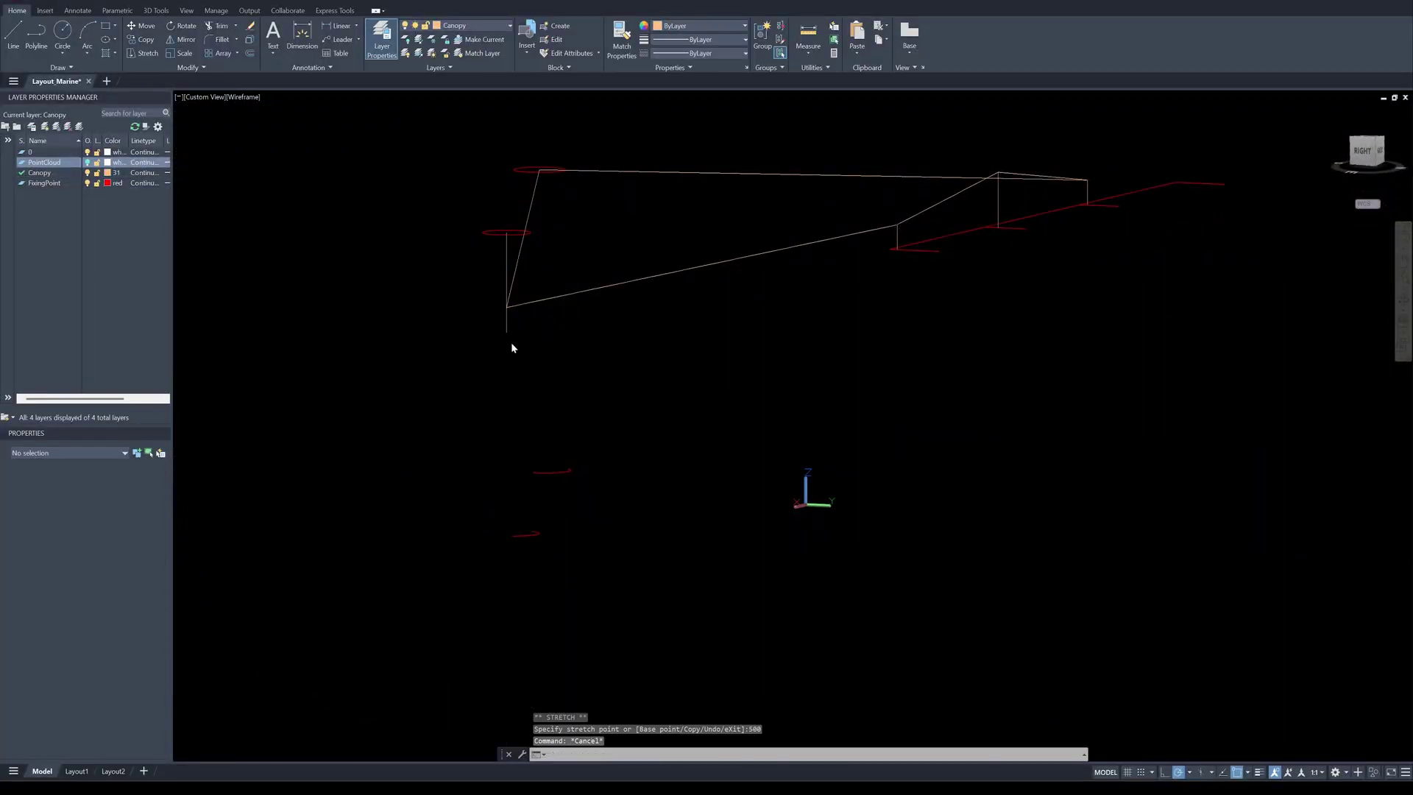
pyautogui.keyDown('shift'); pyautogui.moveTo(511, 344); pyautogui.dragTo(485, 346, button='middle'); pyautogui.keyUp('shift')
pyautogui.click(514, 284)
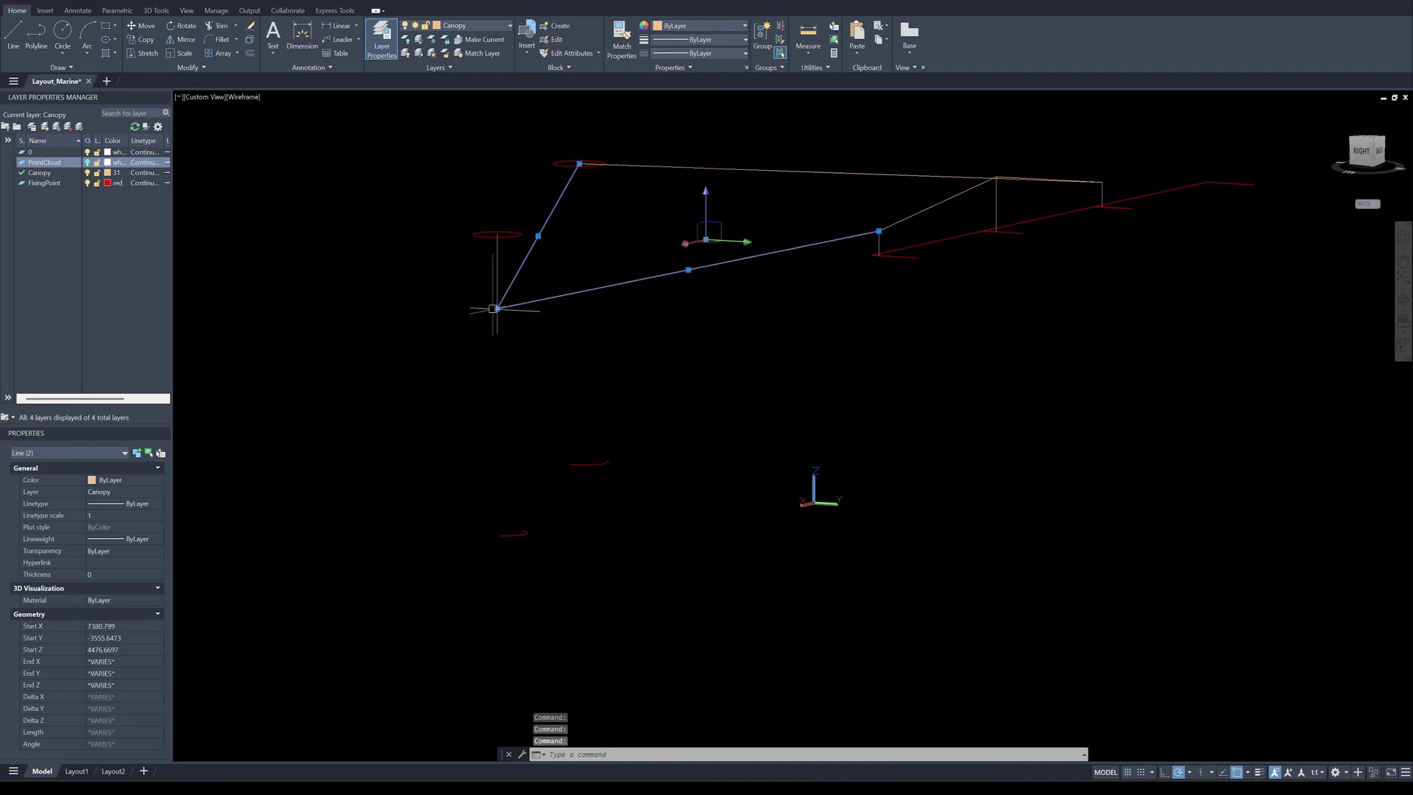
pyautogui.press('Escape')
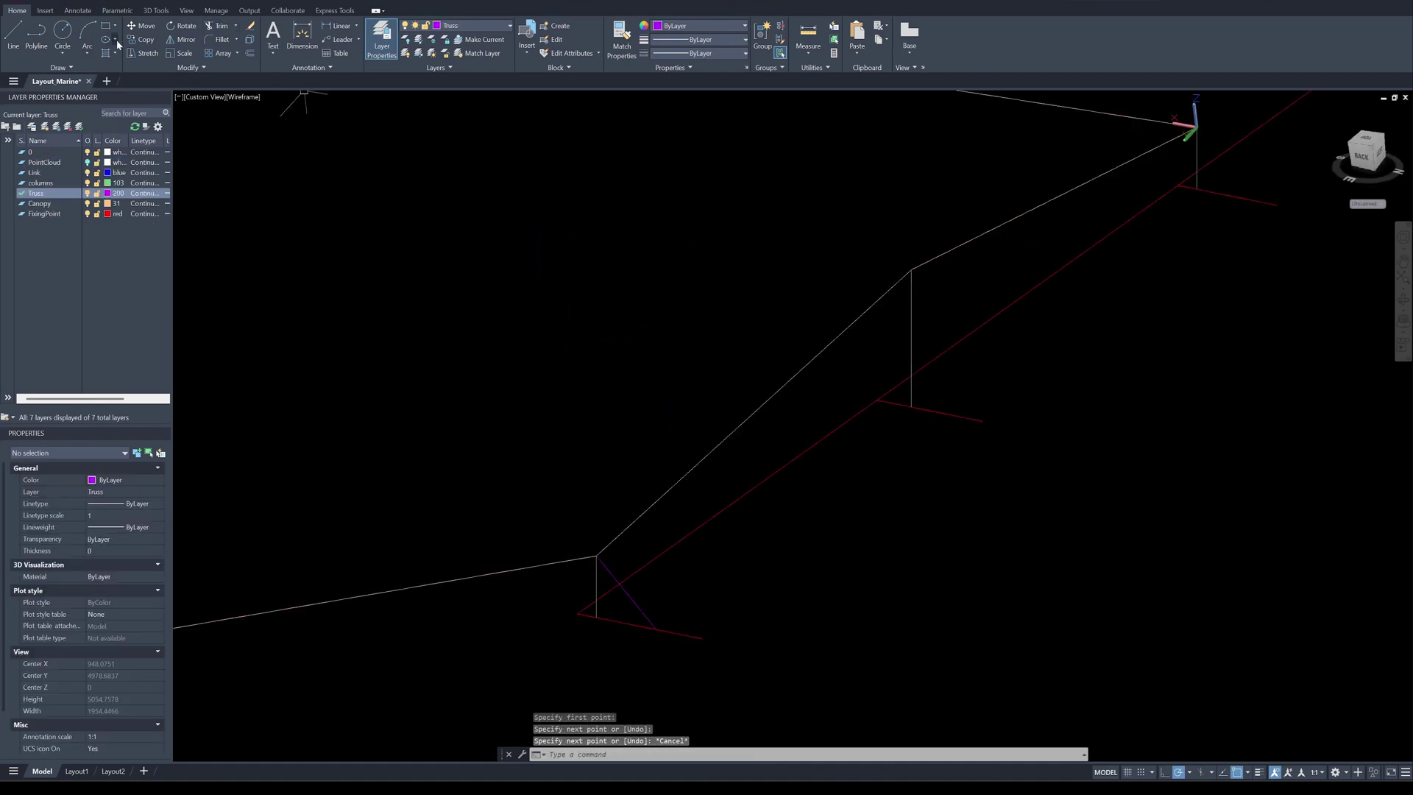
# - Copy the diagonal truss line from the first post's upper end to the other posts along the edge beam
pyautogui.click(144, 42)
pyautogui.press('Return')
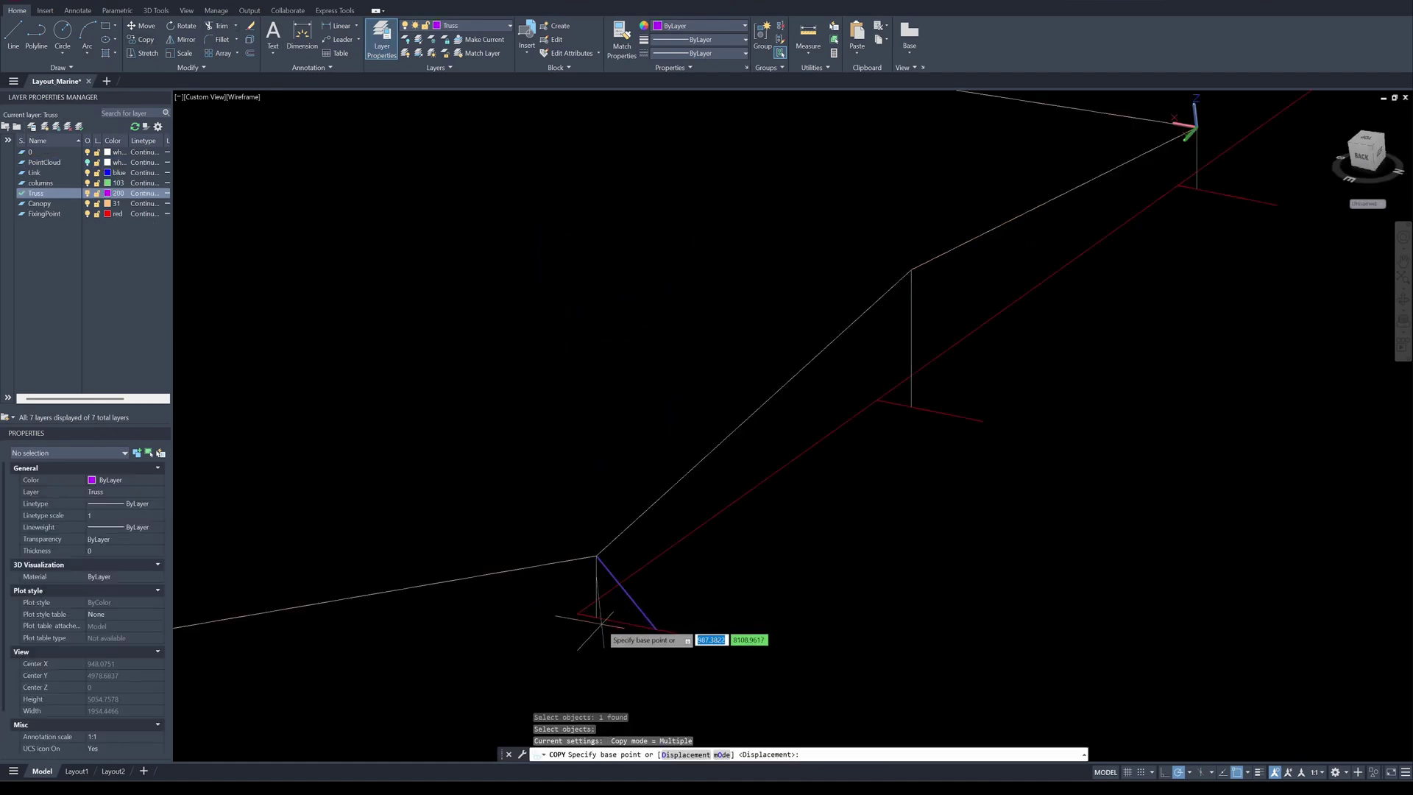
pyautogui.click(597, 566)
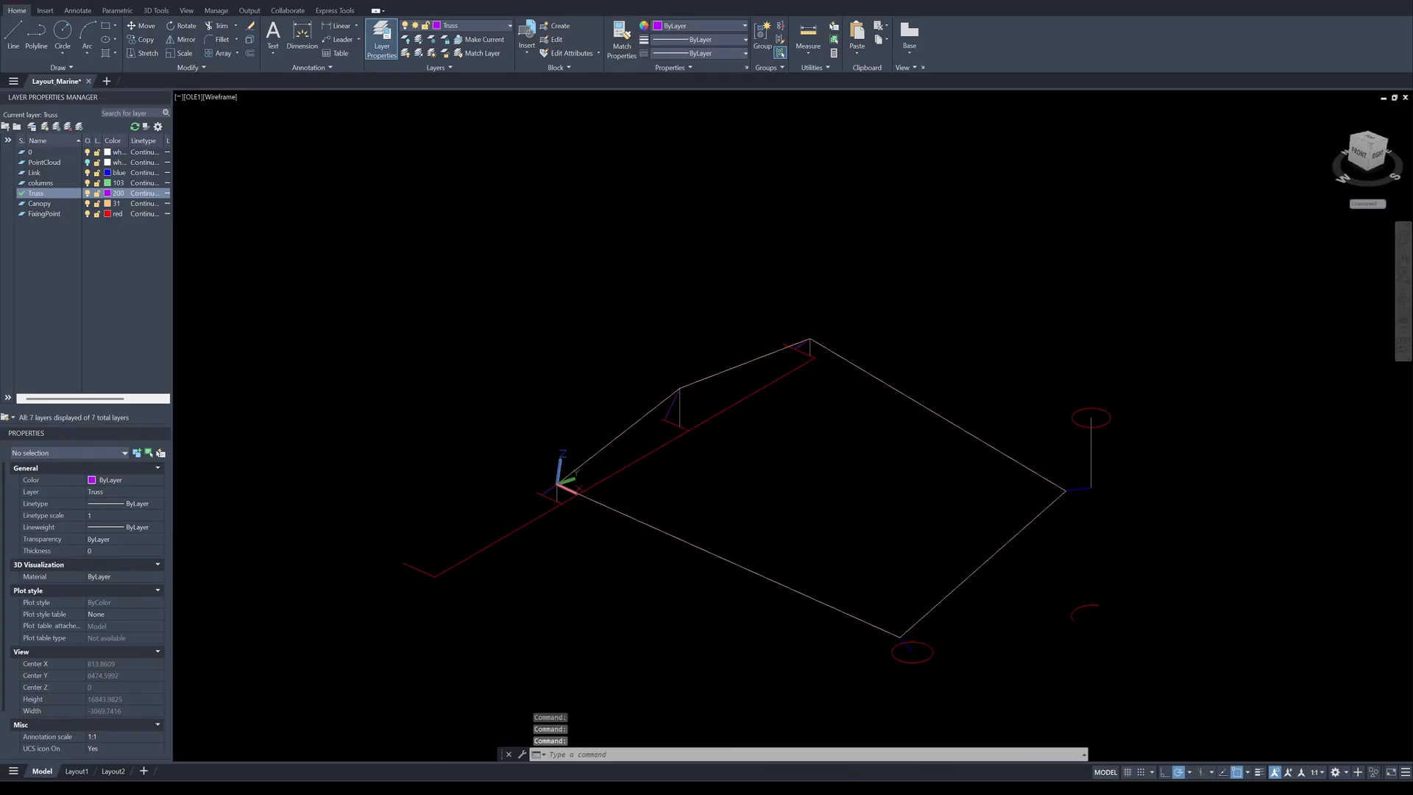
# - Turn on the PointCloud layer and view the canopy layout together with the scanned buildings
pyautogui.keyDown('shift'); pyautogui.moveTo(654, 513); pyautogui.dragTo(621, 343, button='middle'); pyautogui.keyUp('shift')
pyautogui.click(87, 163)
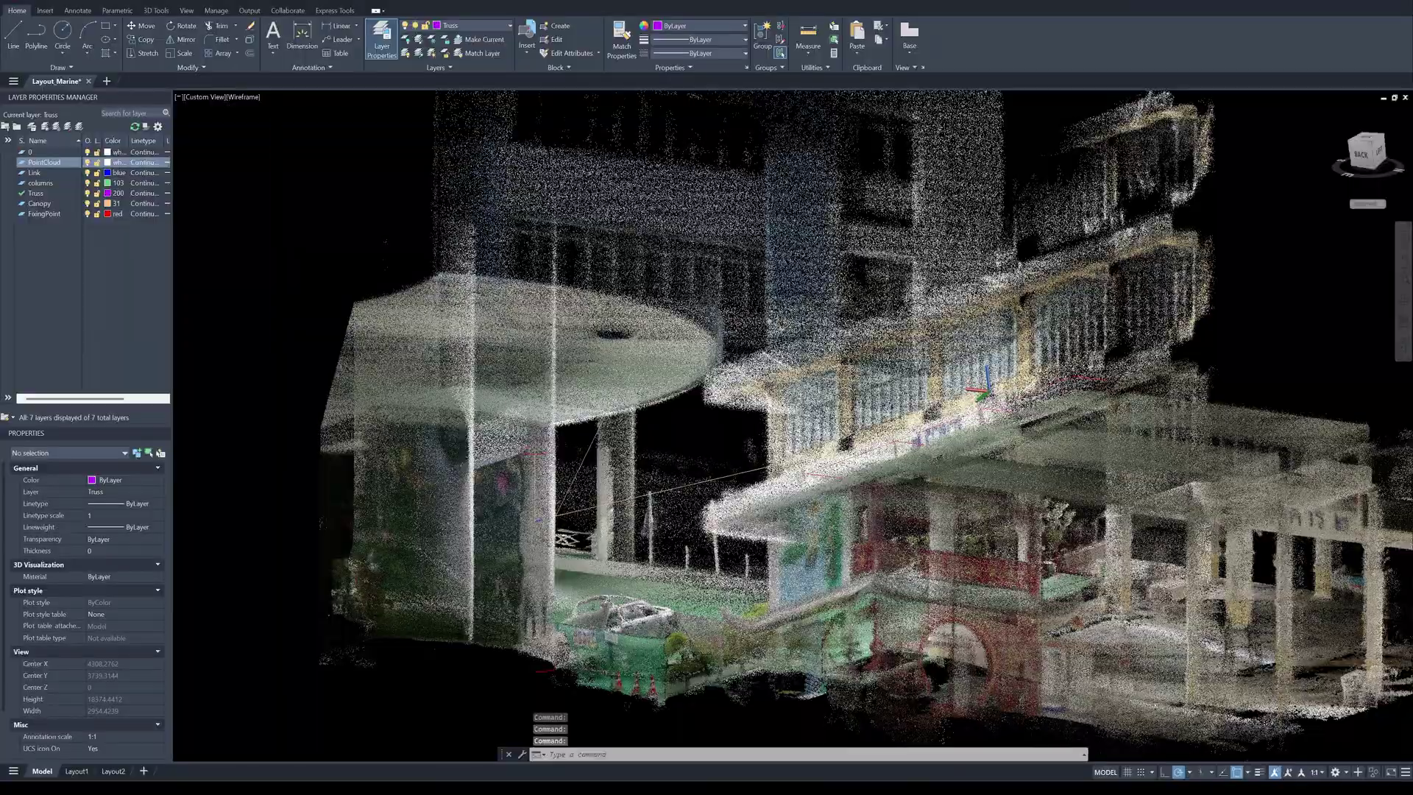
pyautogui.keyDown('shift'); pyautogui.moveTo(927, 397); pyautogui.dragTo(1188, 400, button='middle'); pyautogui.keyUp('shift')
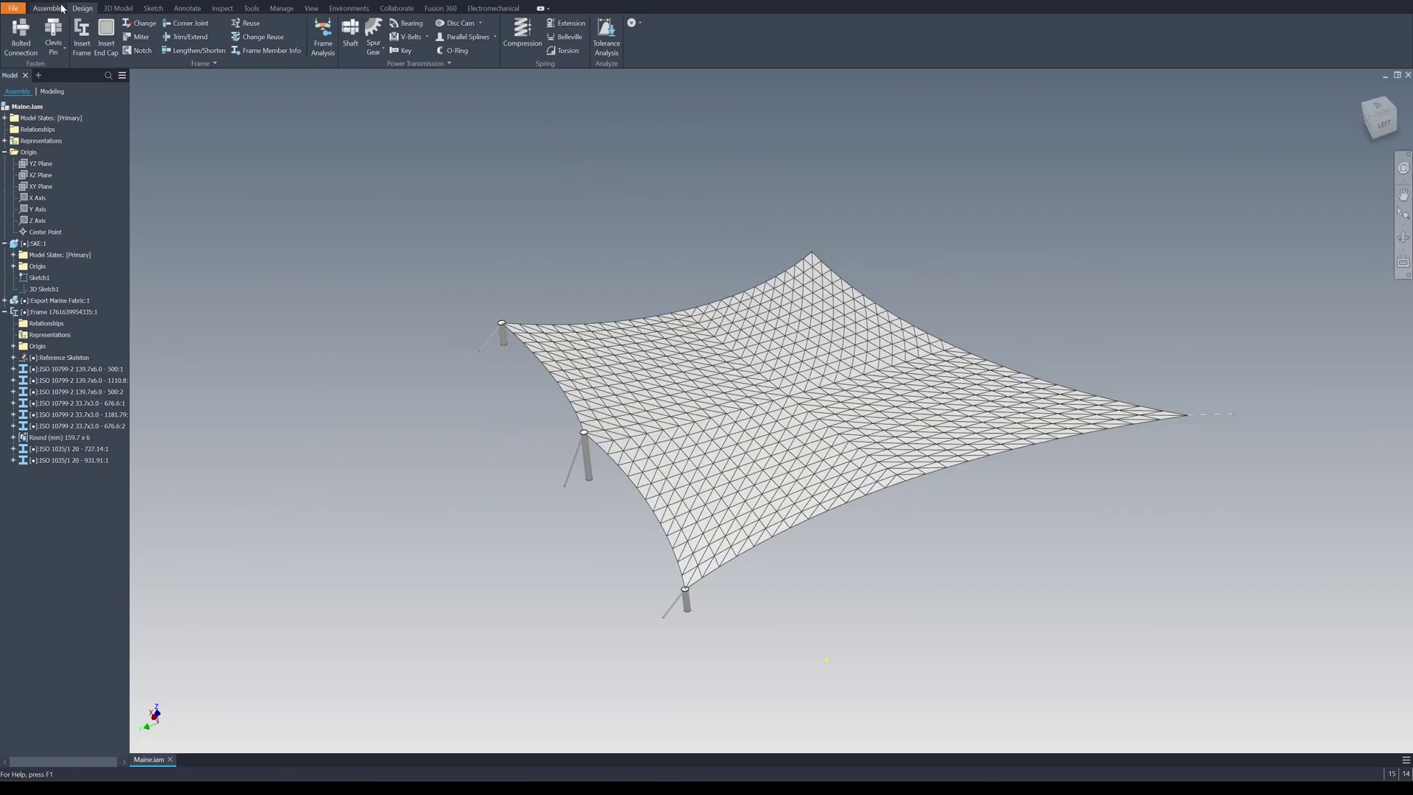
# - Switch to Inventor and attach the Marine point cloud to the canopy assembly, inserted at the origin
pyautogui.click(47, 8)
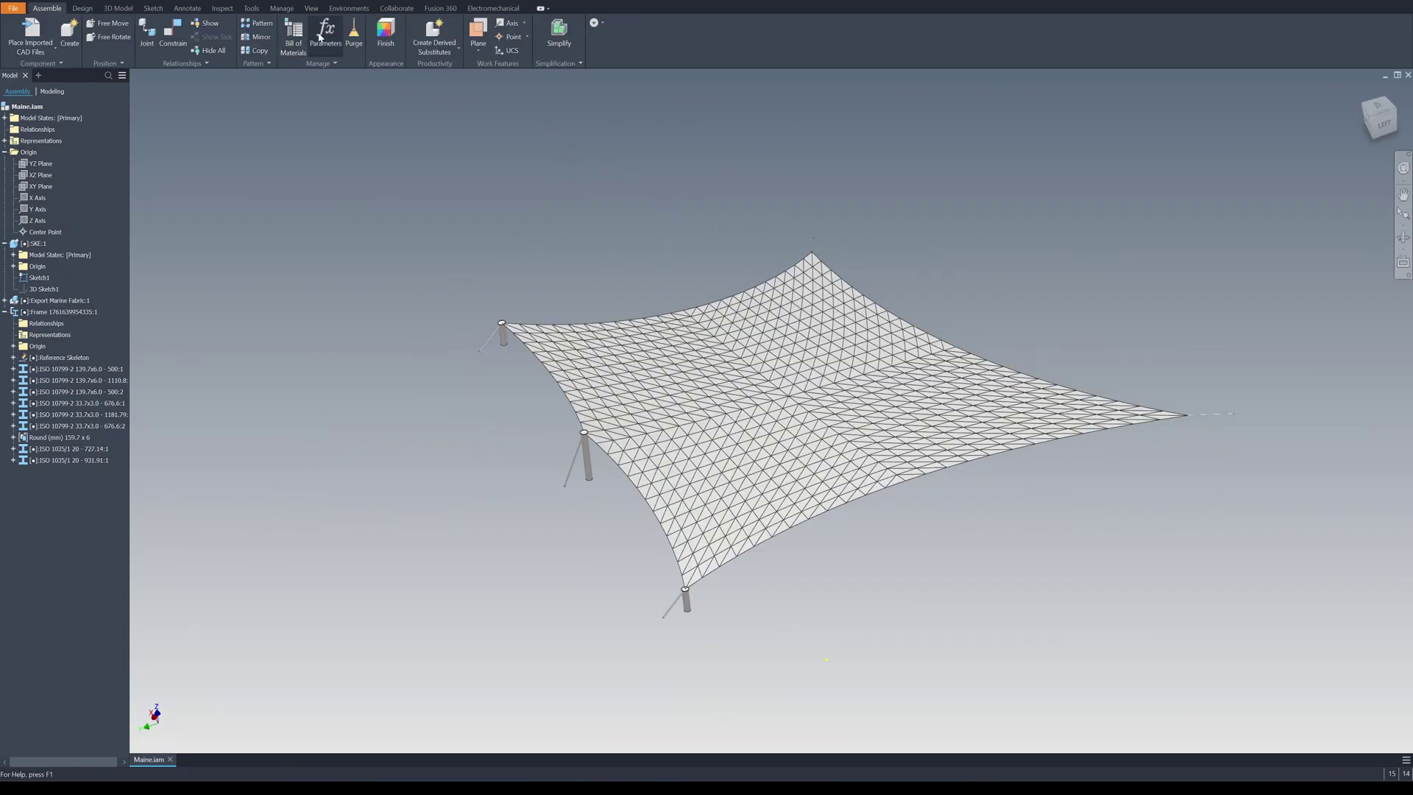
pyautogui.click(282, 8)
pyautogui.click(332, 33)
pyautogui.doubleClick(669, 389)
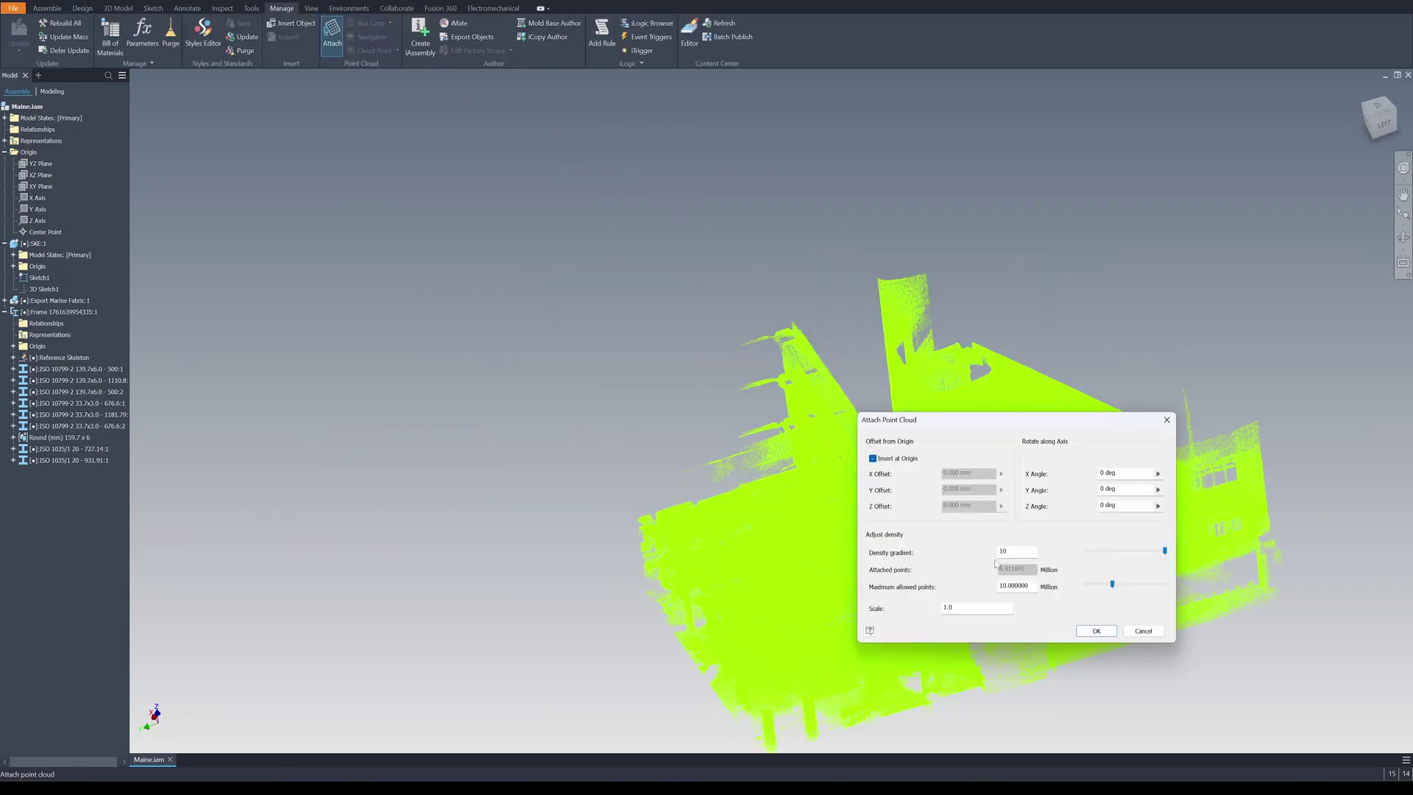
pyautogui.press('Return')
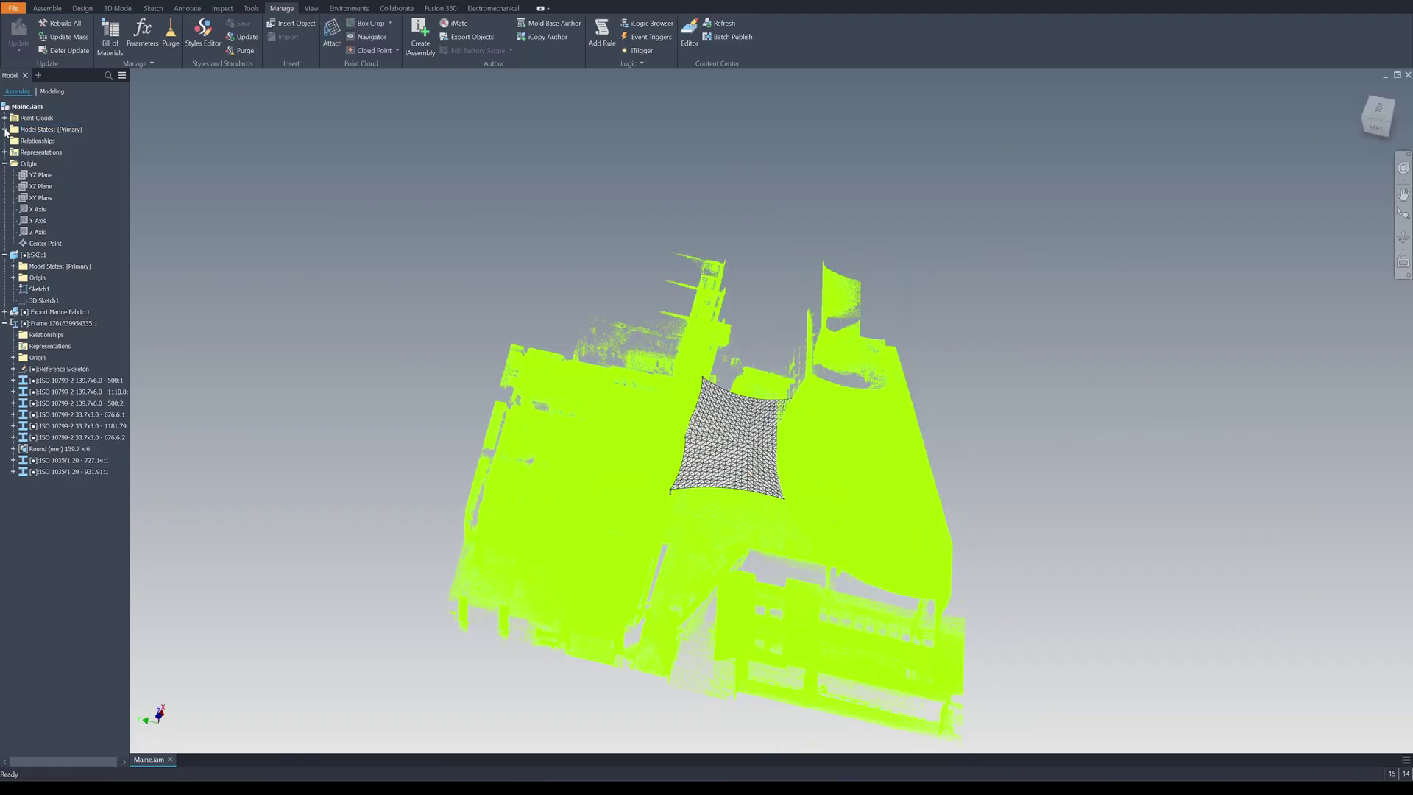
# - Show the Marine_Color scan instead of Marine_NonColor in the attached point cloud, using the Point Cloud Navigator
pyautogui.click(5, 130)
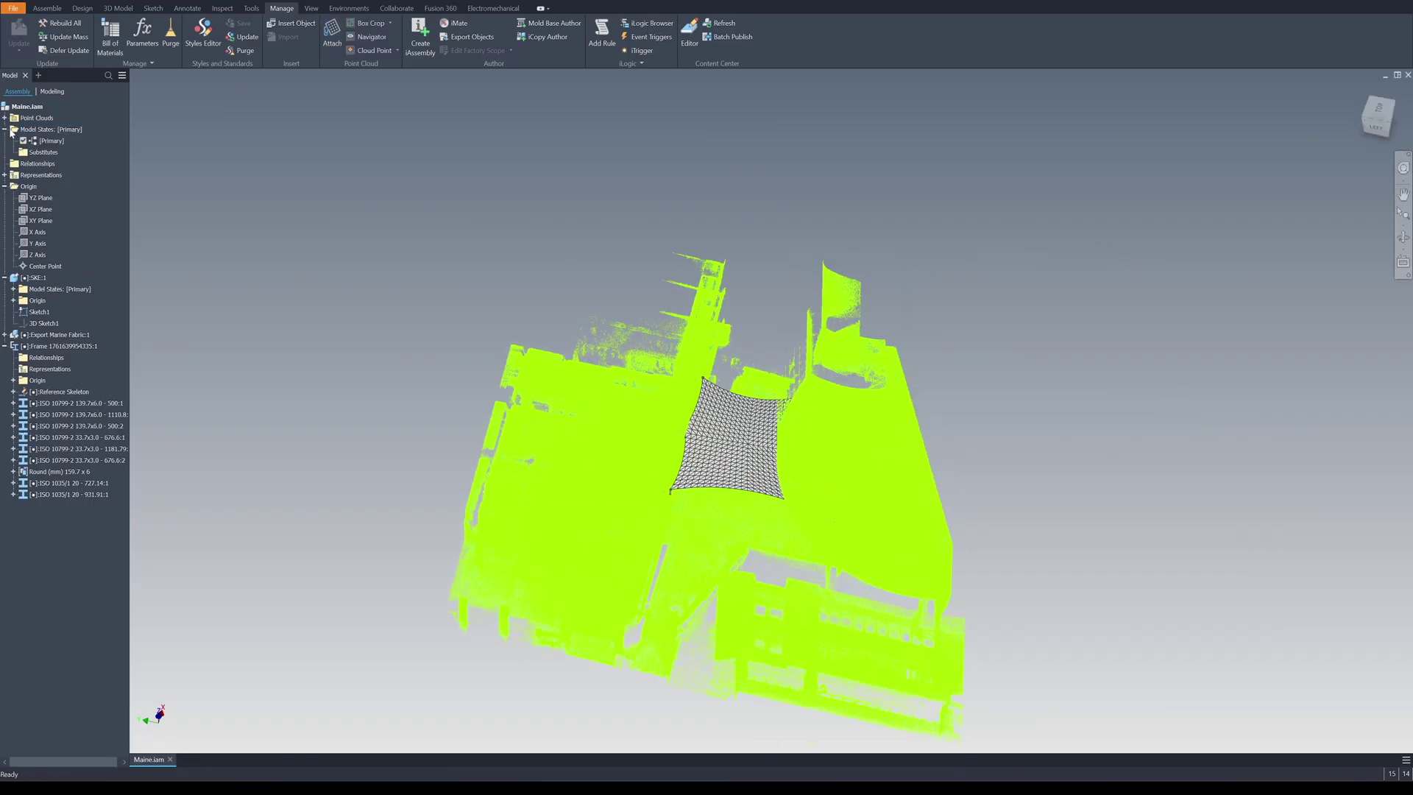
pyautogui.click(5, 118)
pyautogui.rightClick(36, 130)
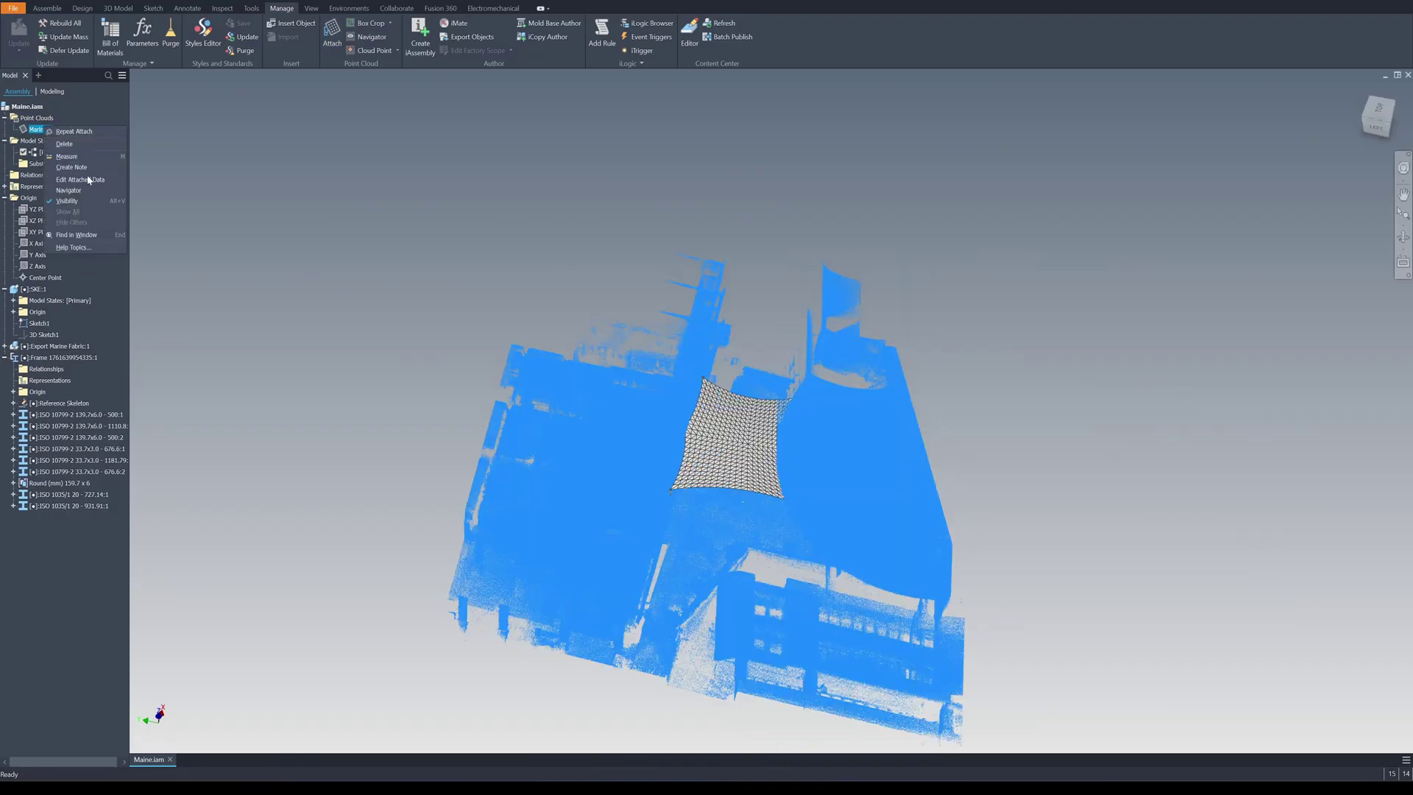
pyautogui.click(68, 191)
pyautogui.click(181, 151)
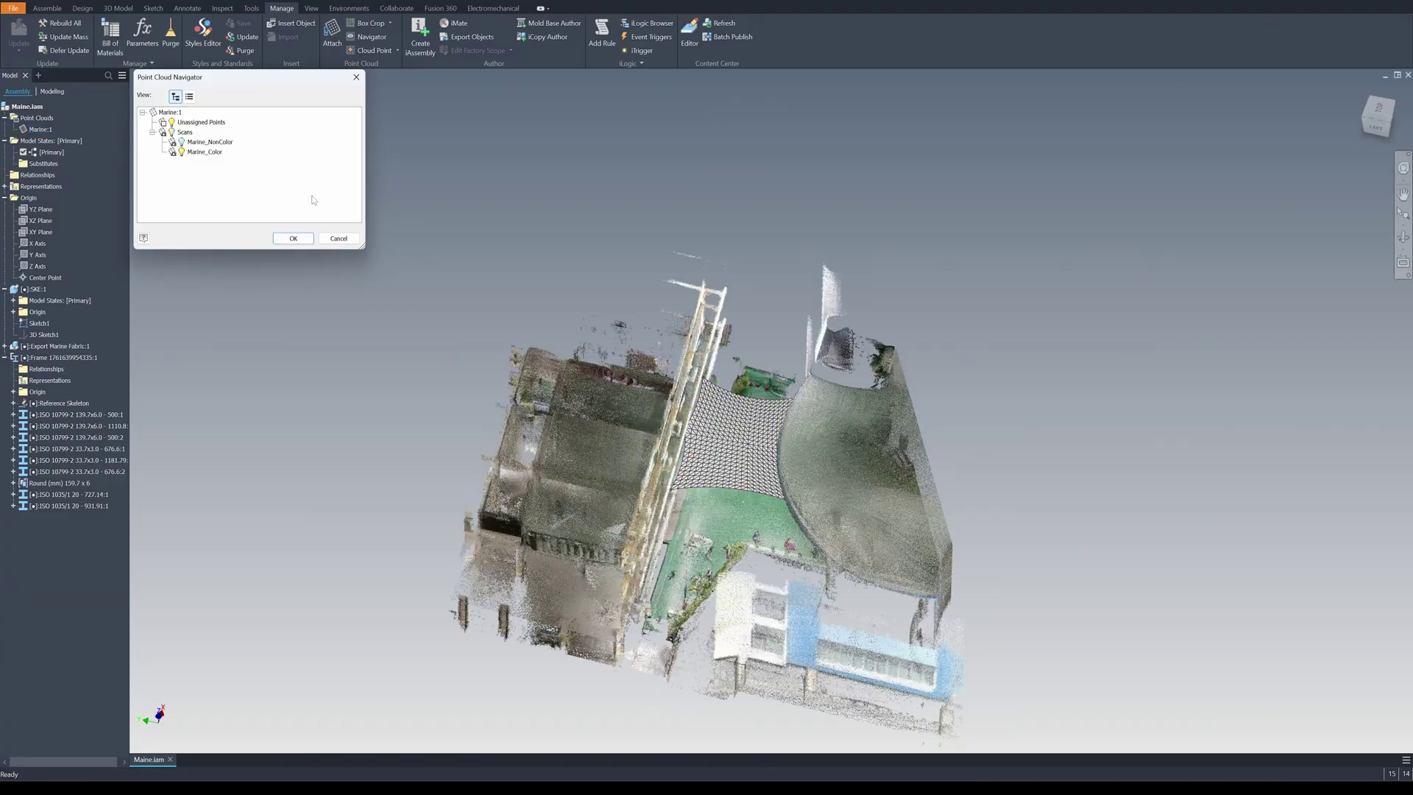
pyautogui.click(293, 239)
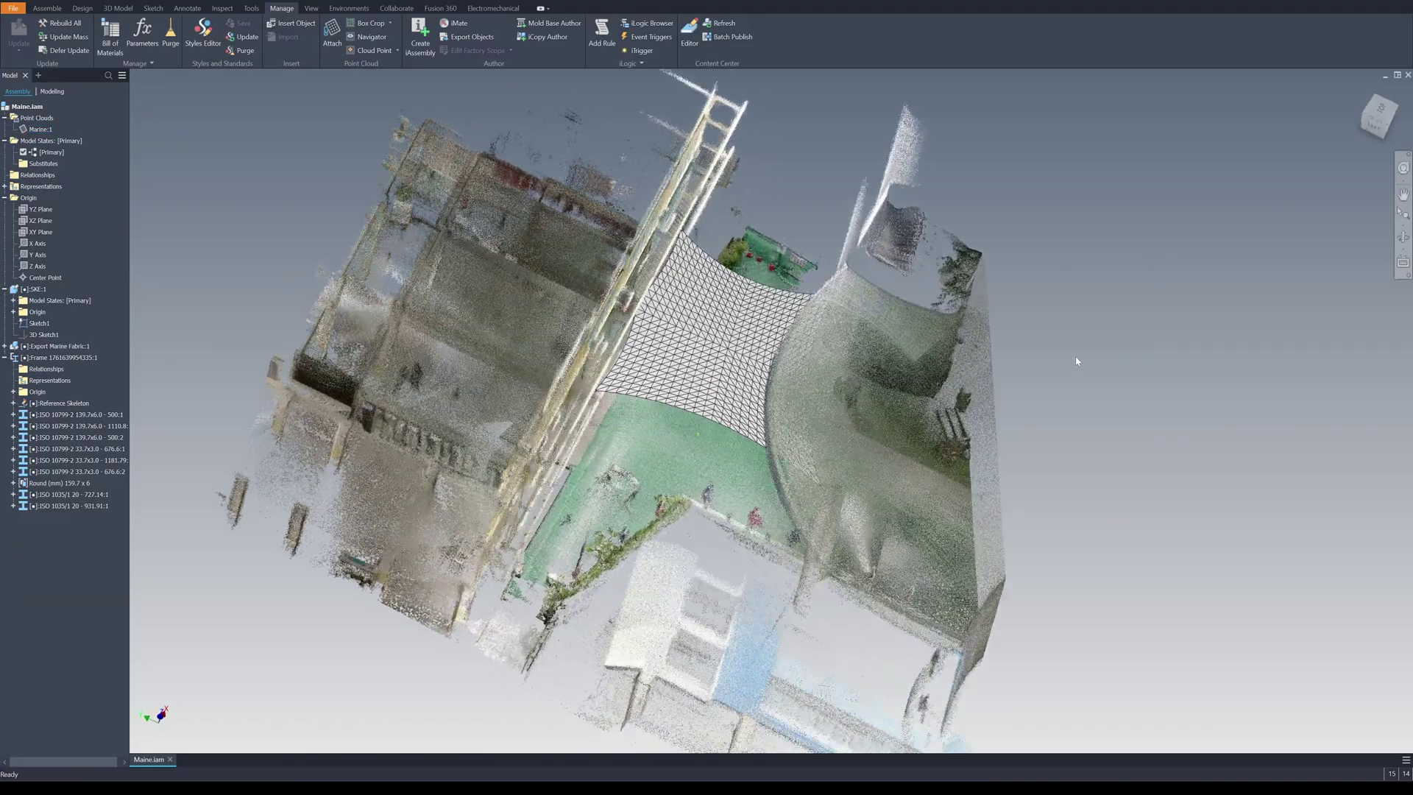
# - Examine how the fabric canopy fits between the buildings in the coloured point cloud from several side, top and perspective views
pyautogui.keyDown('shift'); pyautogui.moveTo(1097, 344); pyautogui.dragTo(1217, 262, button='middle'); pyautogui.keyUp('shift')
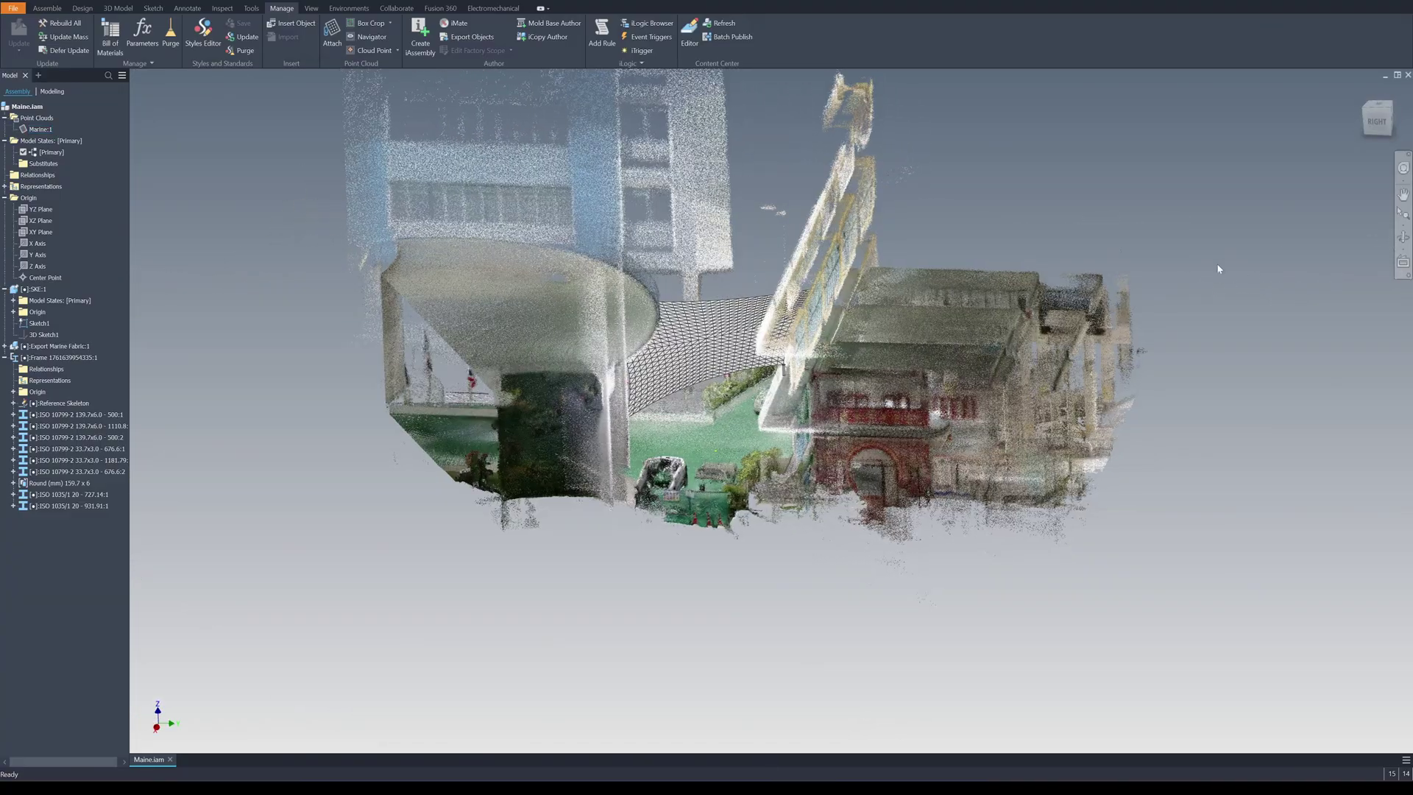
pyautogui.rightClick(1241, 248)
pyautogui.click(1206, 263)
pyautogui.scroll(5, 1119, 120)
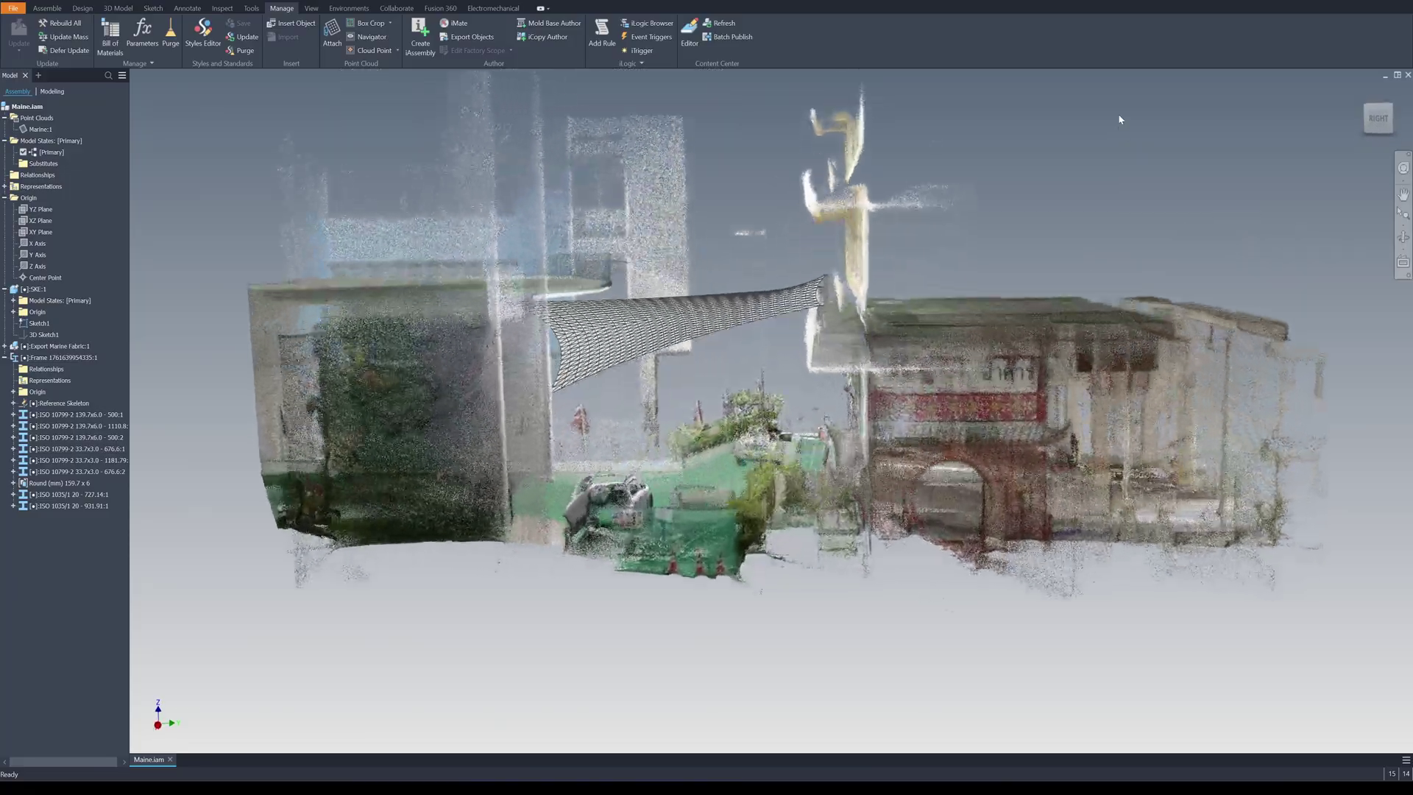
pyautogui.keyDown('shift'); pyautogui.moveTo(1119, 120); pyautogui.dragTo(1139, 309, button='middle'); pyautogui.keyUp('shift')
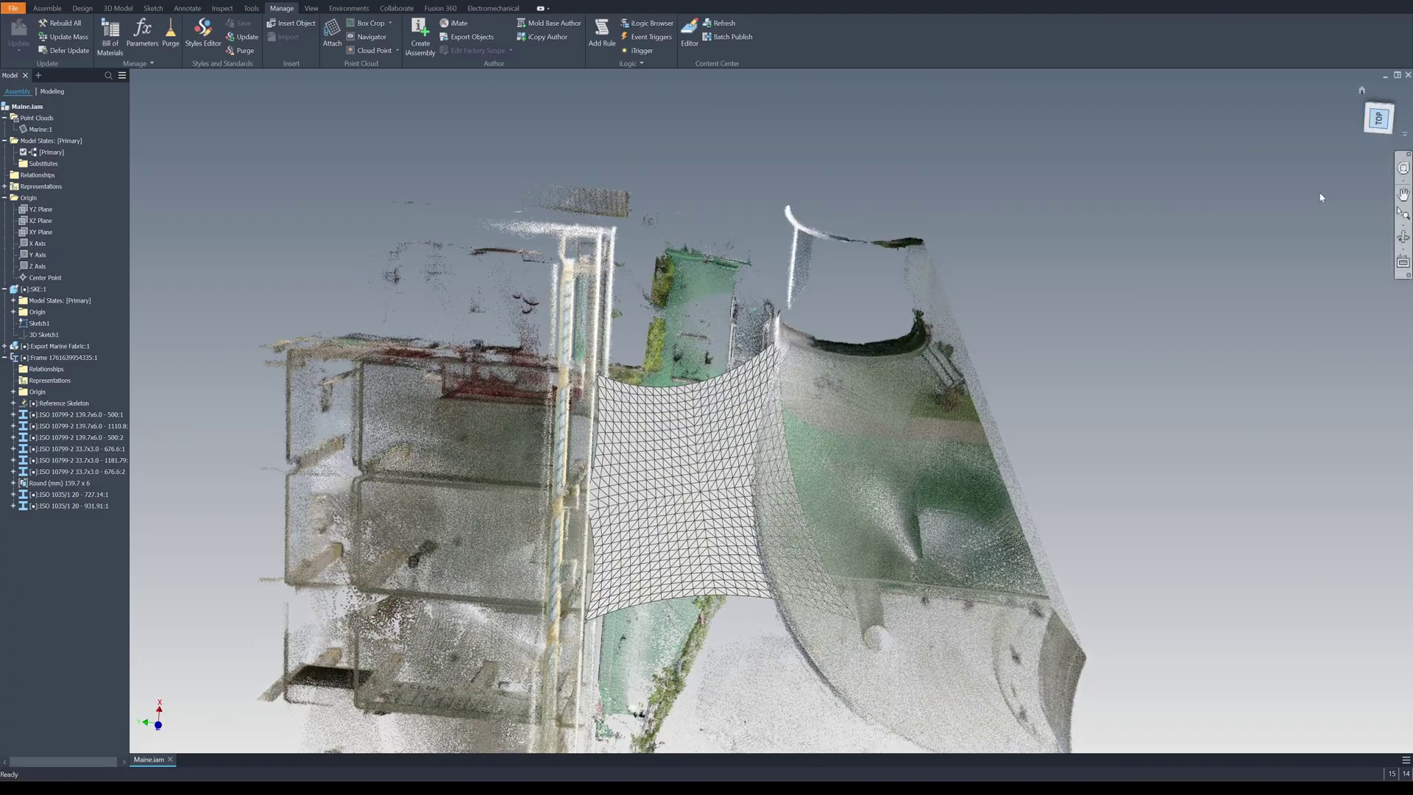
pyautogui.keyDown('shift'); pyautogui.moveTo(1321, 196); pyautogui.dragTo(1210, 363, button='middle'); pyautogui.keyUp('shift')
pyautogui.press('F6')
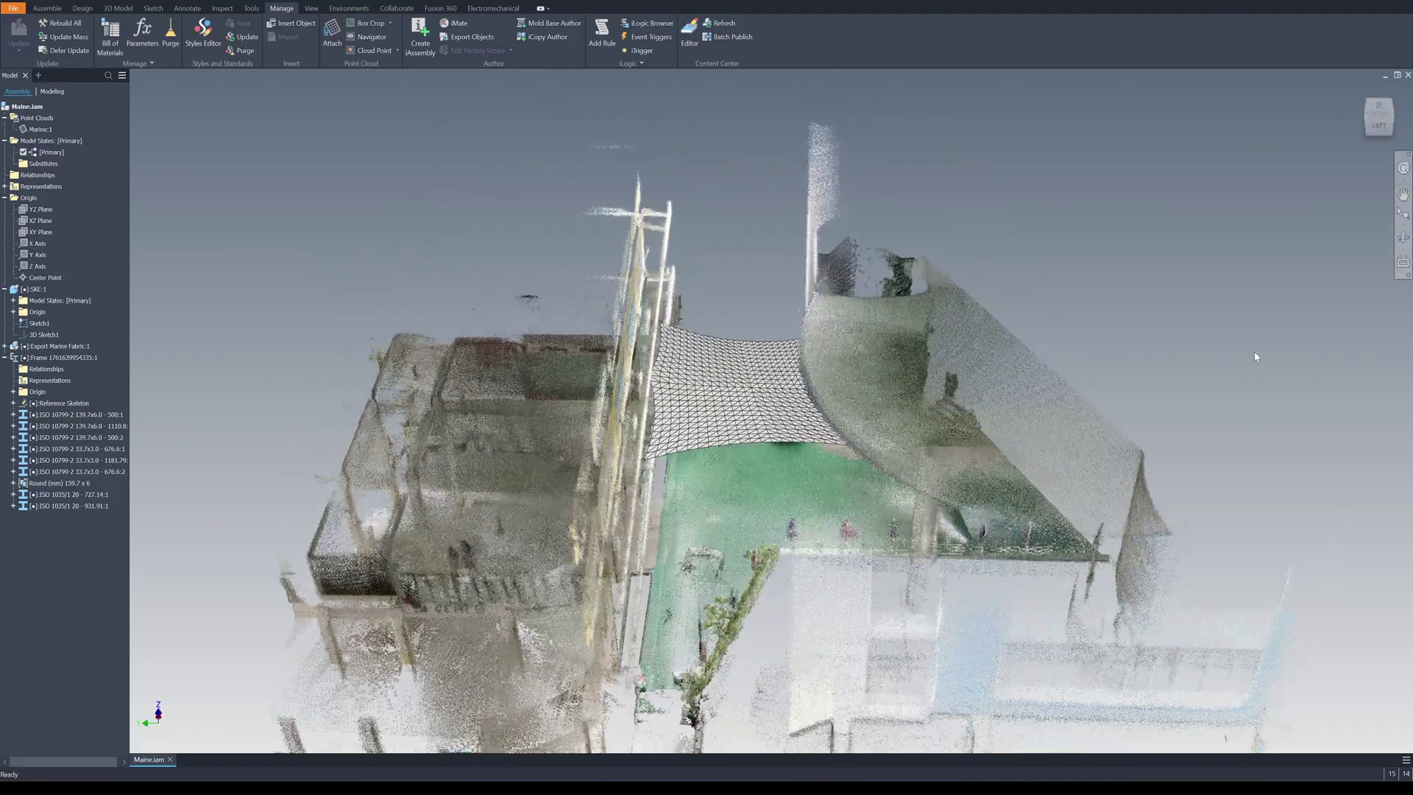
pyautogui.press('F5')
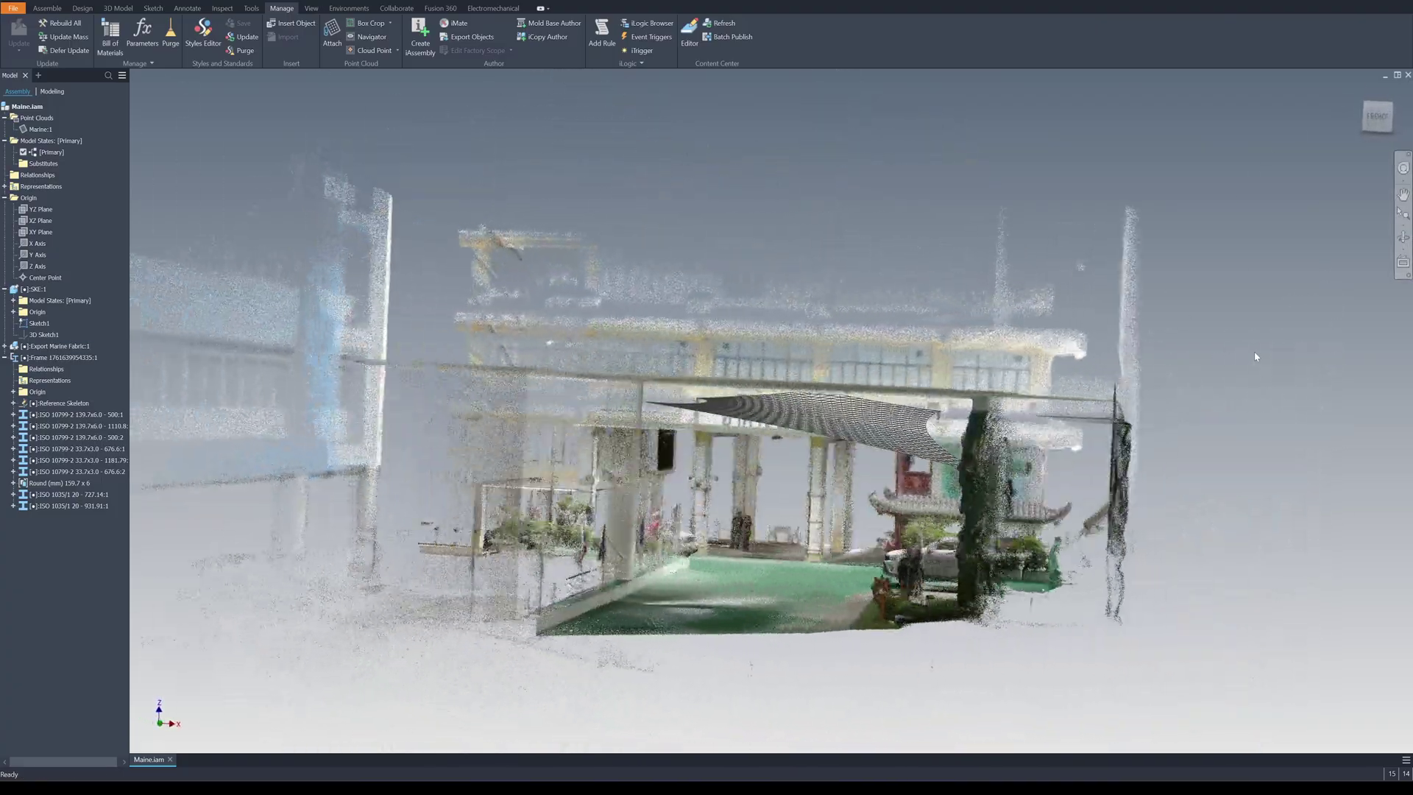
pyautogui.keyDown('shift'); pyautogui.moveTo(761, 442); pyautogui.dragTo(1229, 466, button='middle'); pyautogui.keyUp('shift')
pyautogui.press('F5')
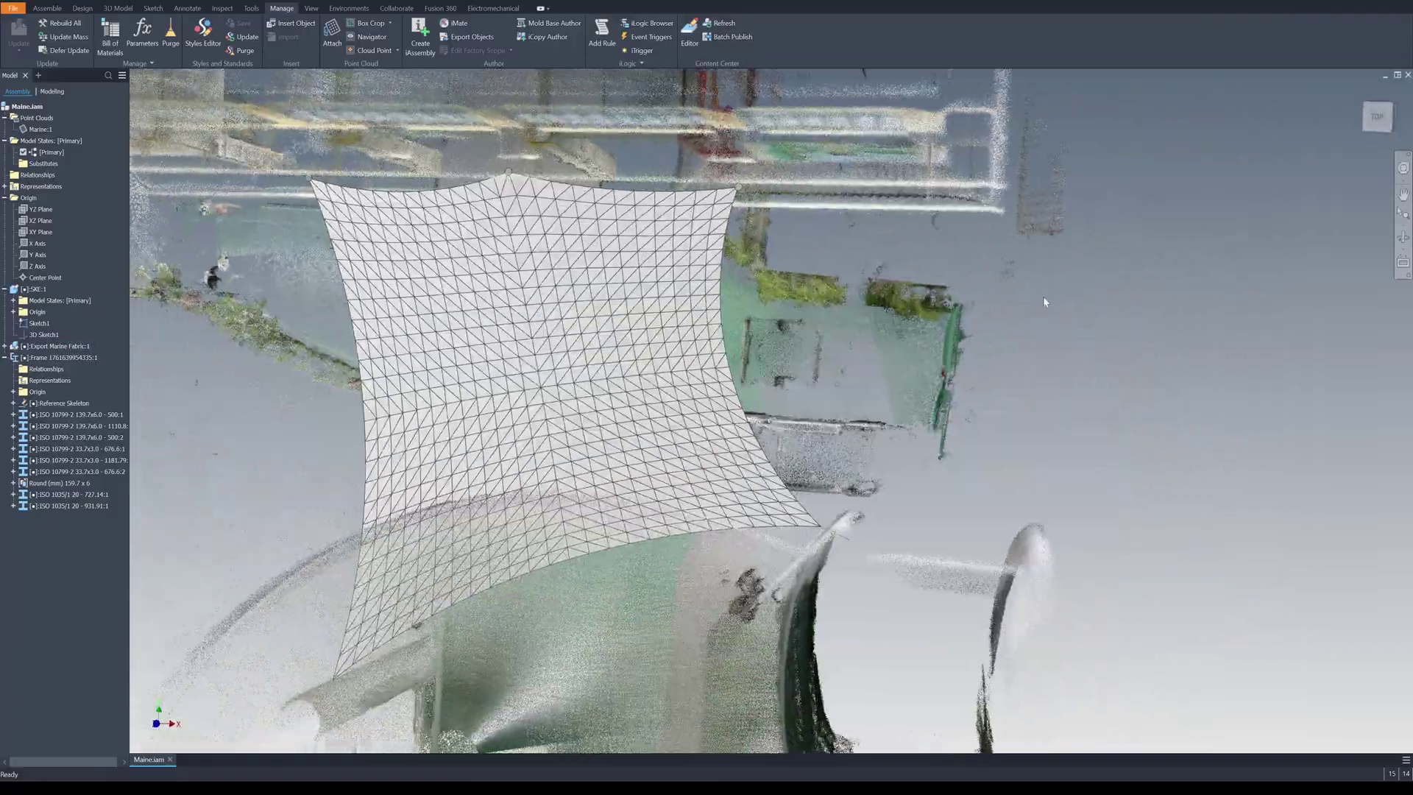
pyautogui.press('F5')
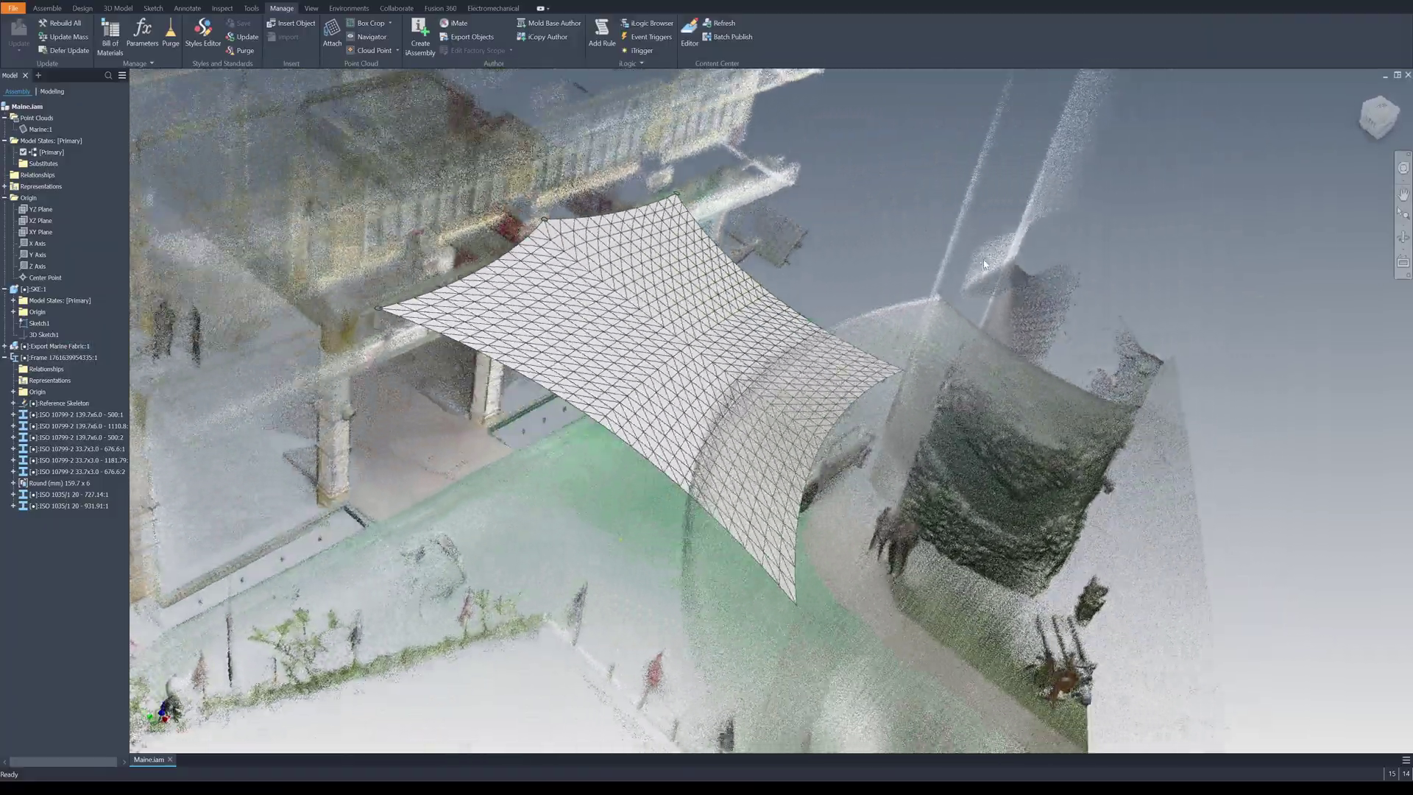
pyautogui.press('F6')
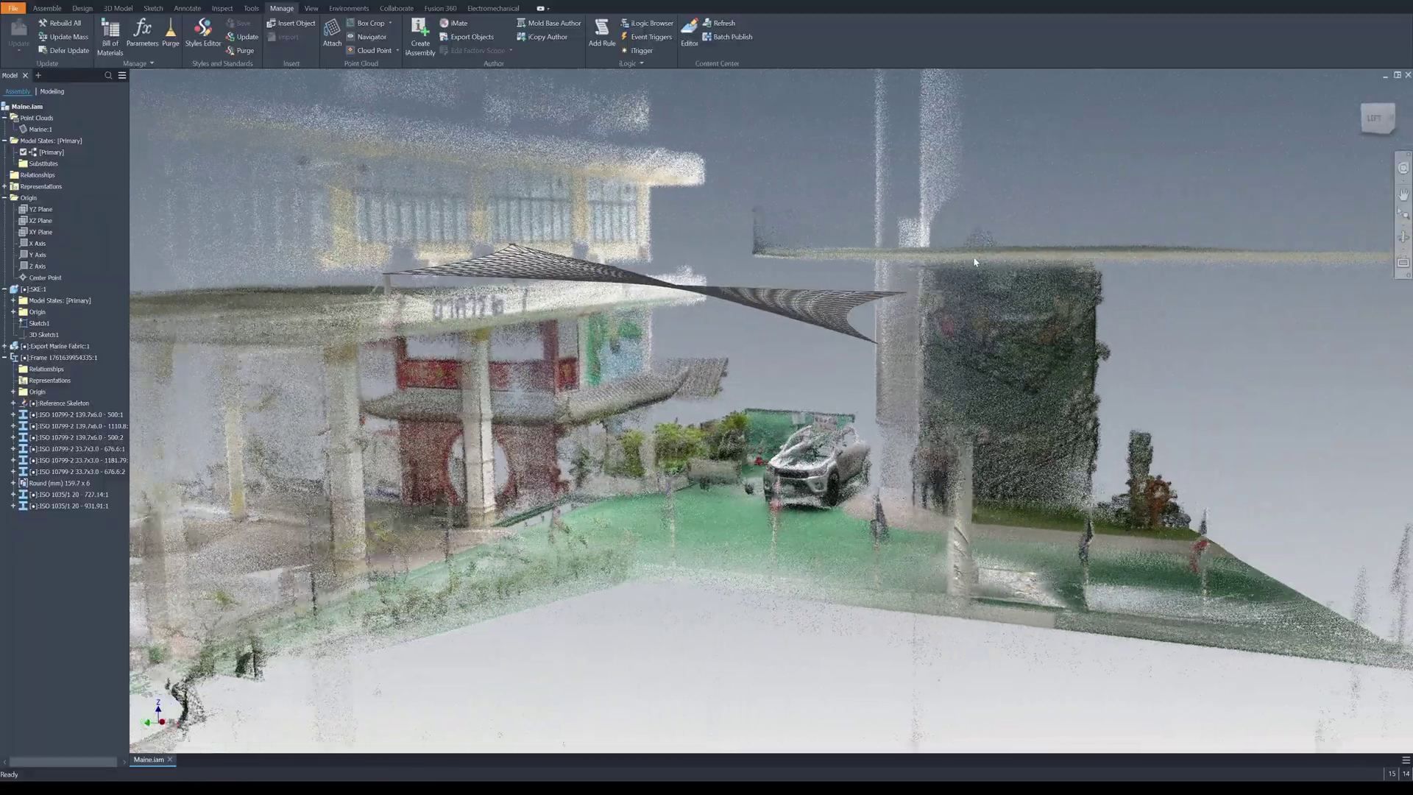
pyautogui.press('F5')
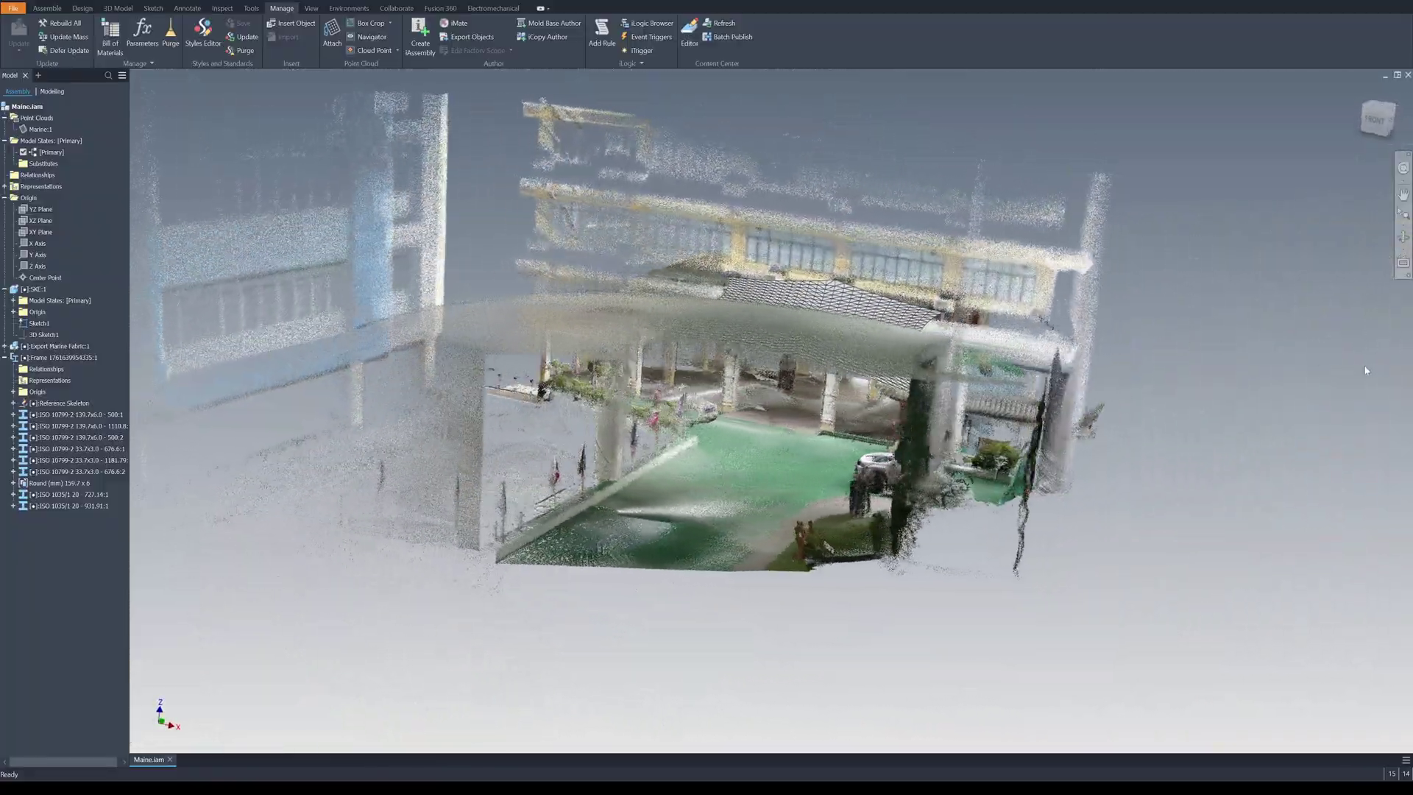
pyautogui.press('F5')
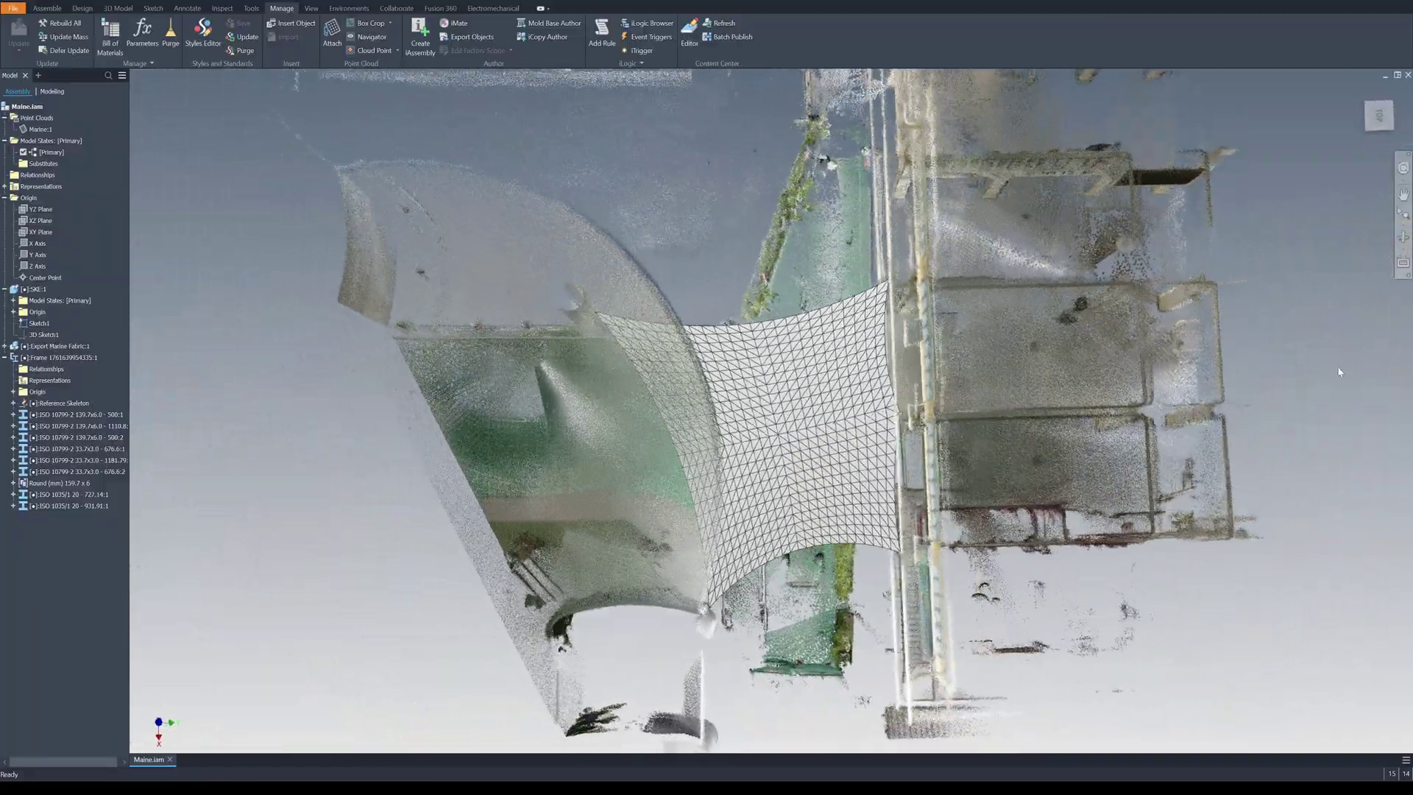